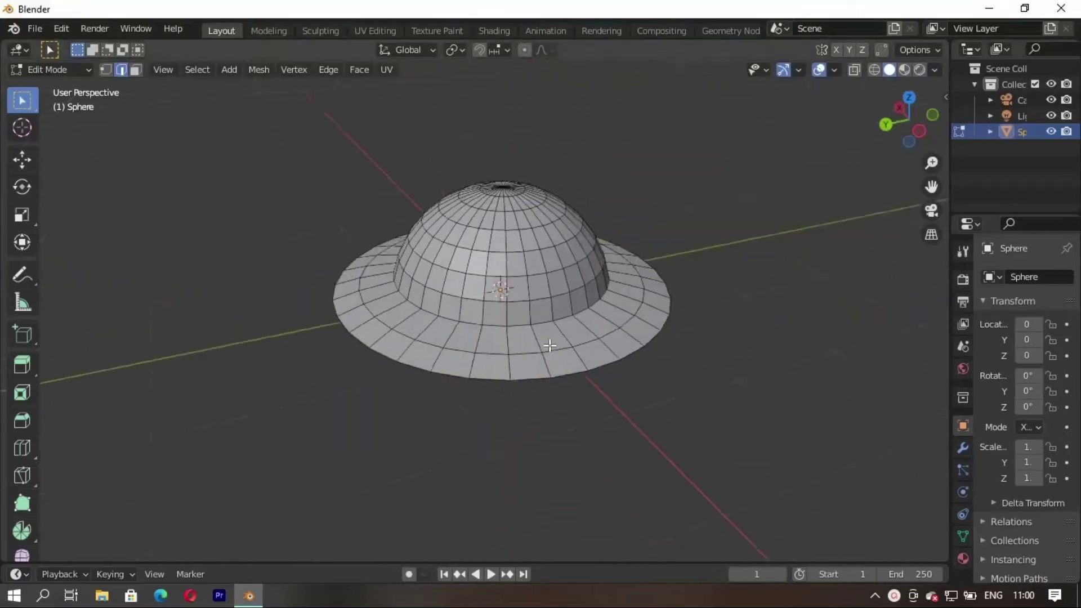
Step: Select a patch of dome faces and try moving them along Y, then cancel
{"action": "right_click", "coordinate": [529, 445]}
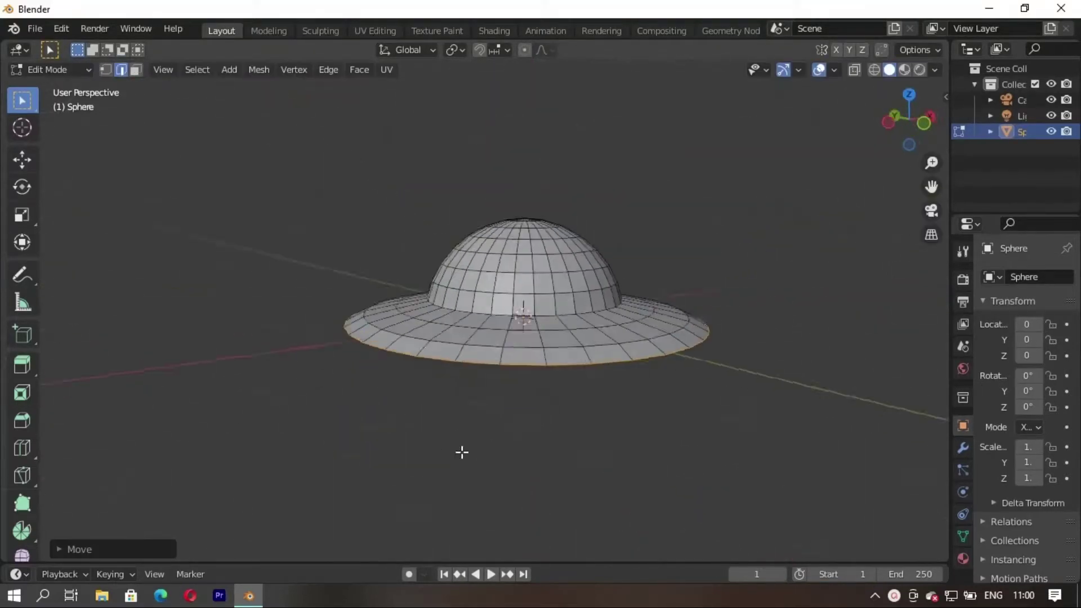
{"action": "middle_click_drag", "start_coordinate": [461, 451], "coordinate": [461, 427]}
{"action": "scroll", "coordinate": [460, 428], "scroll_direction": "up", "scroll_amount": 3}
{"action": "left_click_drag", "start_coordinate": [563, 147], "coordinate": [704, 242]}
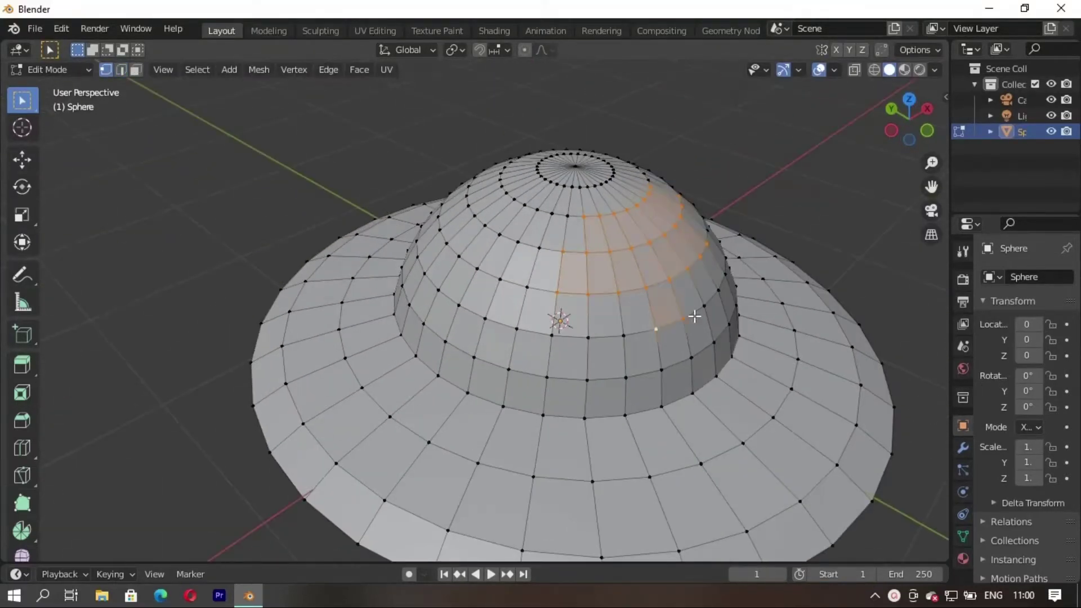
{"action": "middle_click_drag", "start_coordinate": [694, 316], "coordinate": [682, 359]}
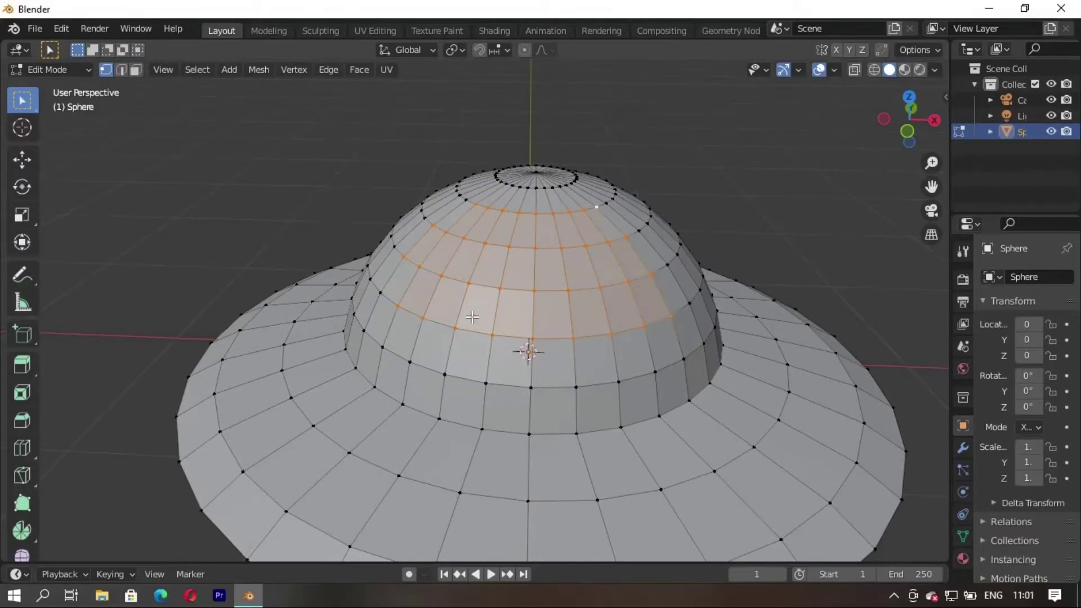
{"action": "middle_click_drag", "start_coordinate": [472, 317], "coordinate": [507, 360]}
{"action": "key", "text": "g"}
{"action": "key", "text": "y"}
{"action": "right_click", "coordinate": [547, 338]}
Step: From a side orthographic view, box-select the upper dome faces and extrude them along Y
{"action": "scroll", "coordinate": [722, 280], "scroll_direction": "down", "scroll_amount": 4}
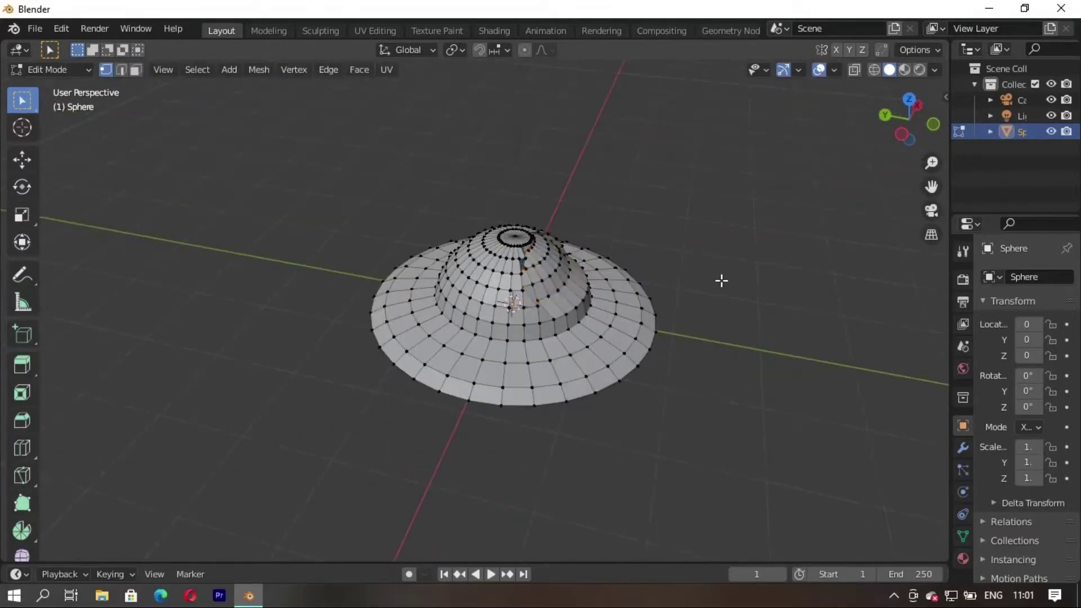
{"action": "scroll", "coordinate": [788, 237], "scroll_direction": "up", "scroll_amount": 3}
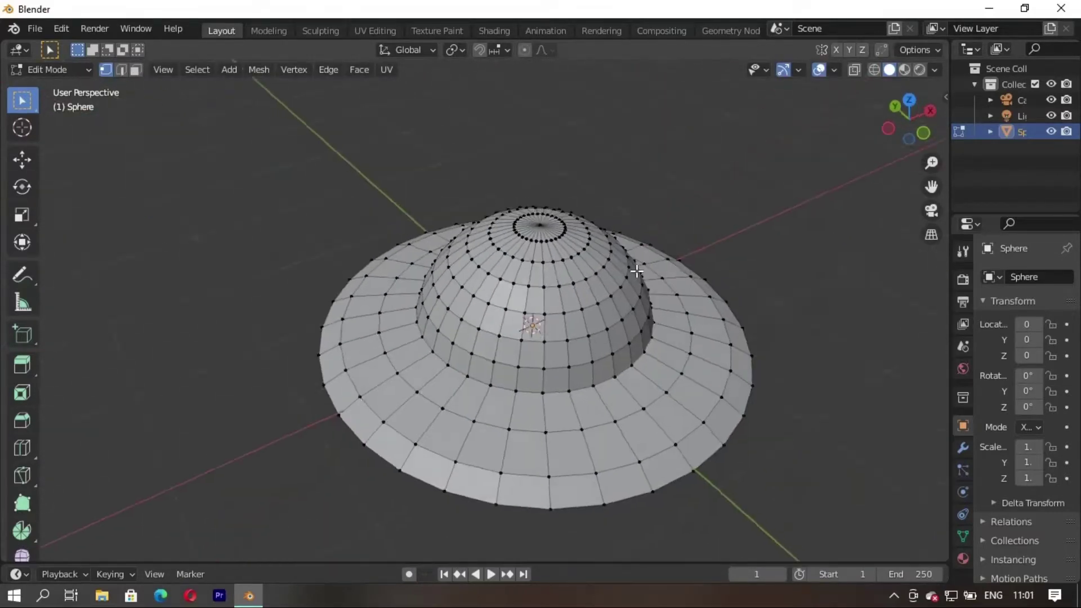
{"action": "key", "text": "KP_3"}
{"action": "left_click_drag", "start_coordinate": [472, 190], "coordinate": [521, 253]}
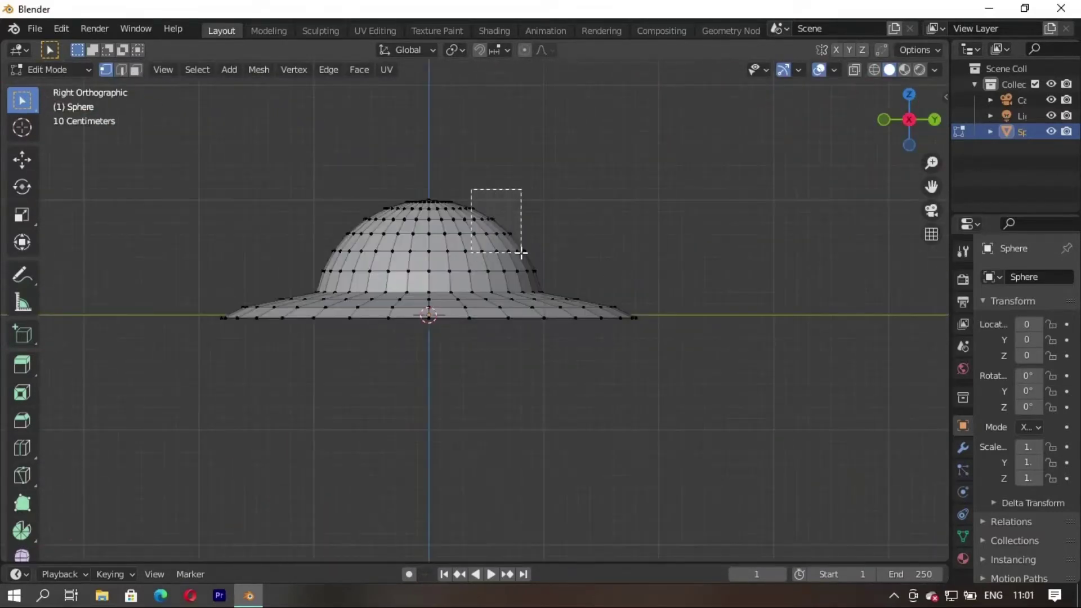
{"action": "left_click", "coordinate": [453, 49]}
{"action": "middle_click_drag", "start_coordinate": [428, 265], "coordinate": [438, 334]}
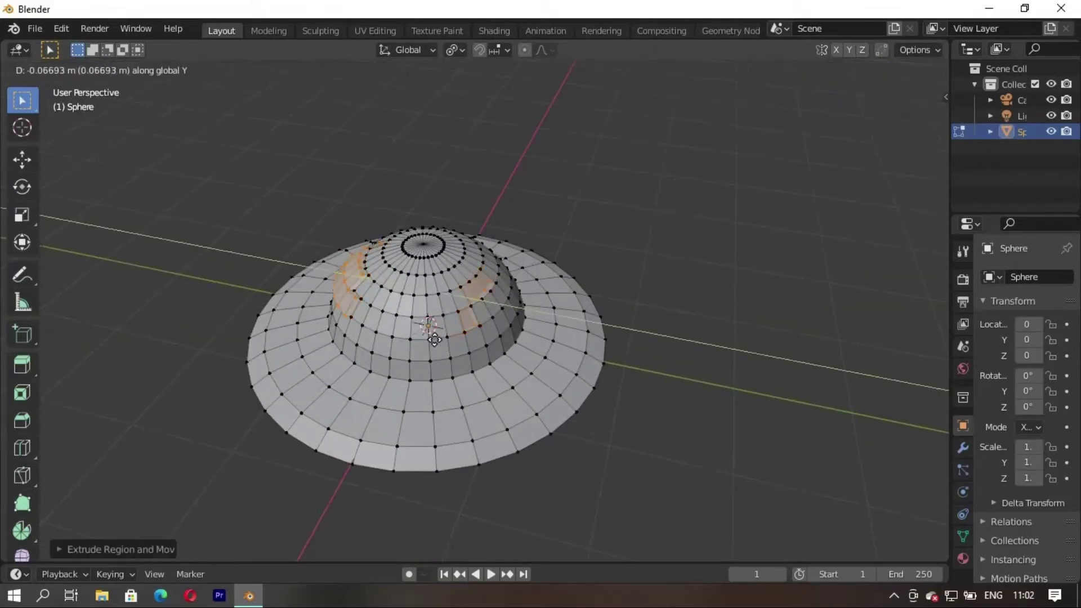
{"action": "left_click", "coordinate": [434, 338]}
{"action": "scroll", "coordinate": [478, 337], "scroll_direction": "up", "scroll_amount": 2}
Step: Add a Subdivision Surface modifier (viewport 3, render 2) and preview the smoothed hat
{"action": "left_click", "coordinate": [963, 448]}
{"action": "left_click", "coordinate": [1027, 276]}
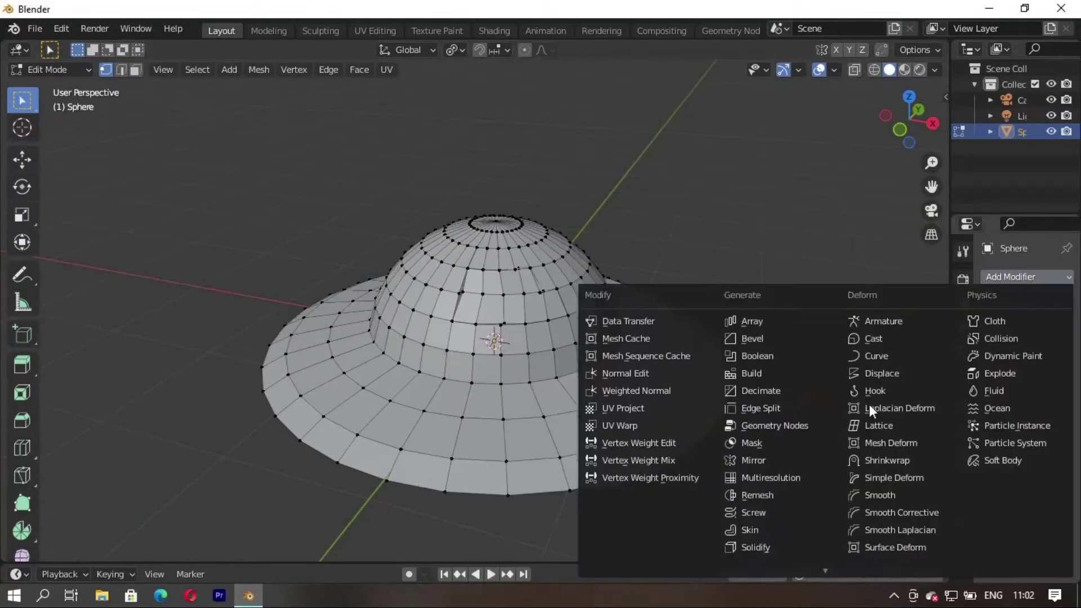
{"action": "key", "text": "ctrl+3"}
{"action": "middle_click_drag", "start_coordinate": [563, 394], "coordinate": [536, 370]}
{"action": "key", "text": "Tab"}
{"action": "scroll", "coordinate": [591, 394], "scroll_direction": "up", "scroll_amount": 3}
{"action": "key", "text": "Tab"}
{"action": "scroll", "coordinate": [591, 394], "scroll_direction": "down", "scroll_amount": 3}
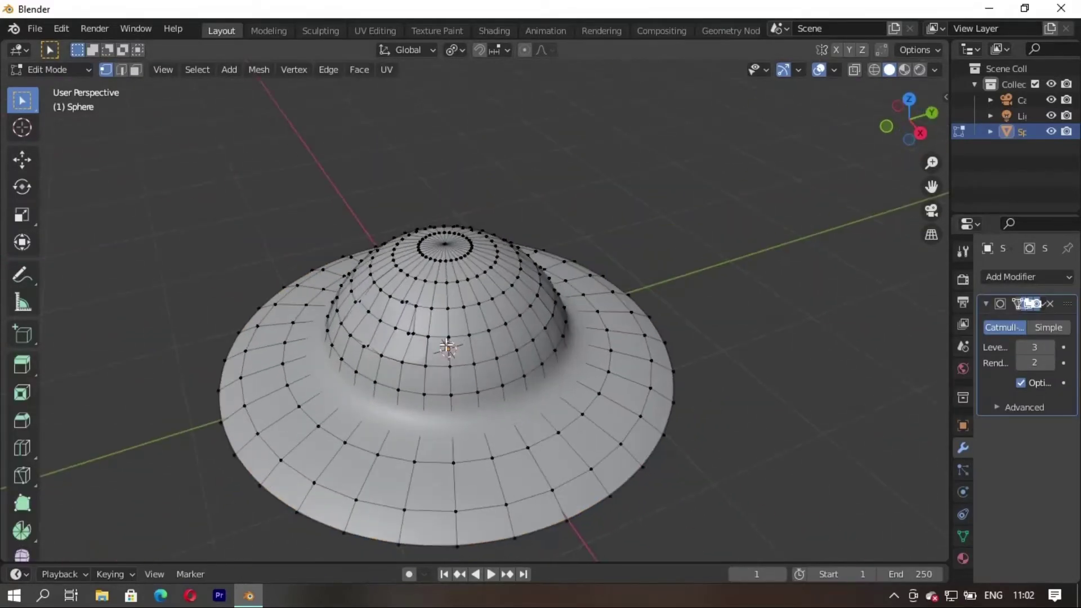
Step: Try moving the selected dome faces from several angles, cancelling each move
{"action": "middle_click_drag", "start_coordinate": [446, 348], "coordinate": [473, 342]}
{"action": "right_click", "coordinate": [446, 395]}
{"action": "middle_click_drag", "start_coordinate": [445, 394], "coordinate": [390, 365]}
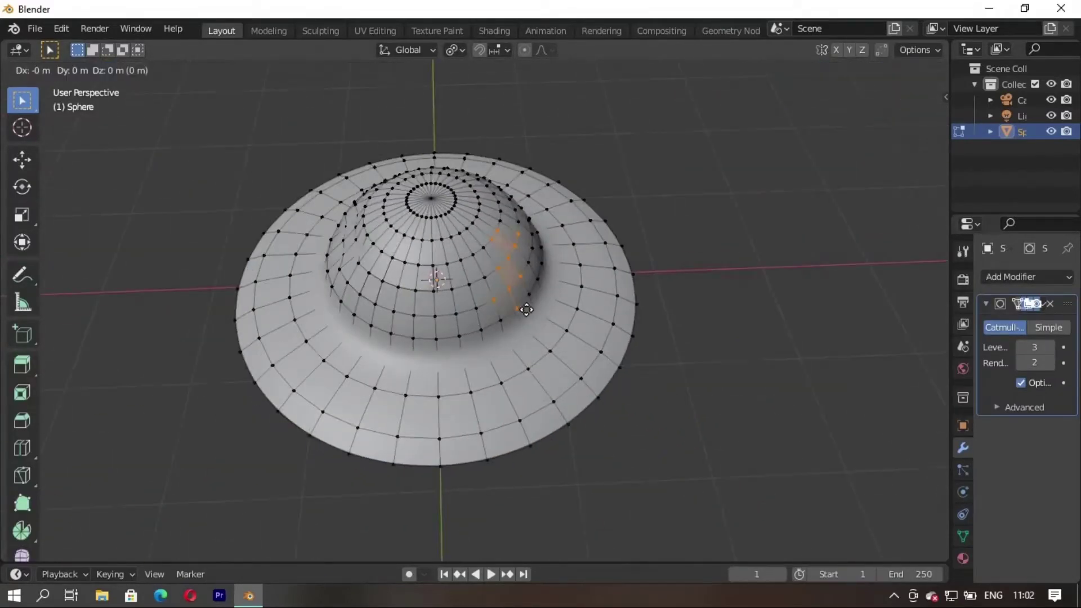
{"action": "middle_click_drag", "start_coordinate": [533, 296], "coordinate": [615, 308]}
{"action": "scroll", "coordinate": [614, 308], "scroll_direction": "up", "scroll_amount": 2}
{"action": "key", "text": "g"}
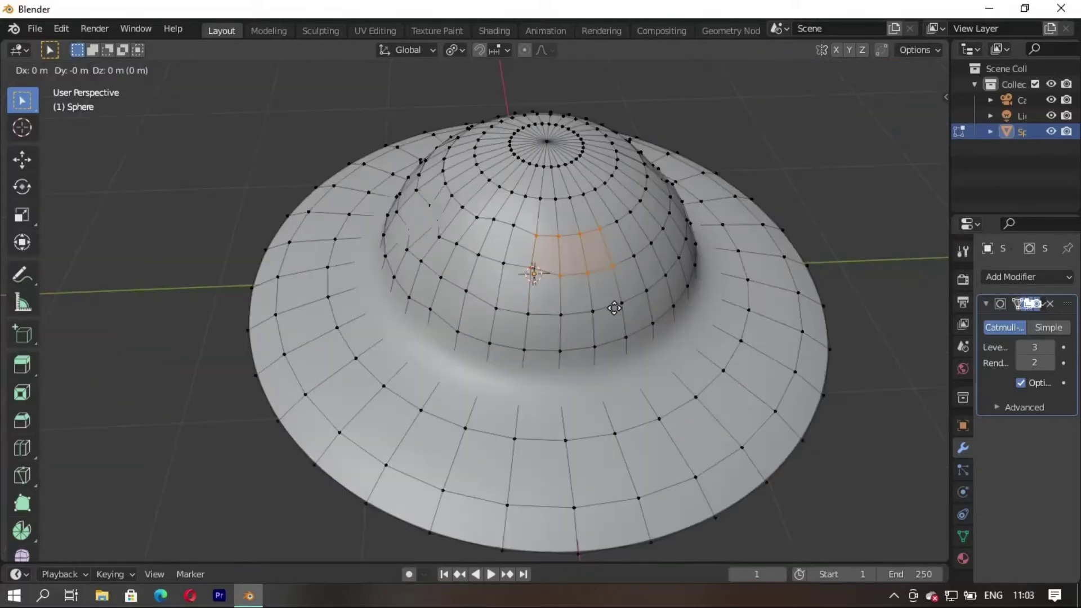
{"action": "right_click", "coordinate": [572, 423]}
{"action": "scroll", "coordinate": [571, 423], "scroll_direction": "down", "scroll_amount": 3}
{"action": "mouse_move", "coordinate": [571, 422]}
{"action": "middle_mouse_down"}
{"action": "mouse_move", "coordinate": [657, 393]}
{"action": "mouse_move", "coordinate": [384, 302]}
{"action": "middle_mouse_up"}
{"action": "right_click", "coordinate": [387, 365]}
{"action": "middle_click_drag", "start_coordinate": [387, 365], "coordinate": [272, 235]}
{"action": "scroll", "coordinate": [272, 235], "scroll_direction": "up", "scroll_amount": 2}
Step: Pull side crown faces to dent the dome, raising one about 0.068 m on Z
{"action": "left_click_drag", "start_coordinate": [272, 235], "coordinate": [331, 266]}
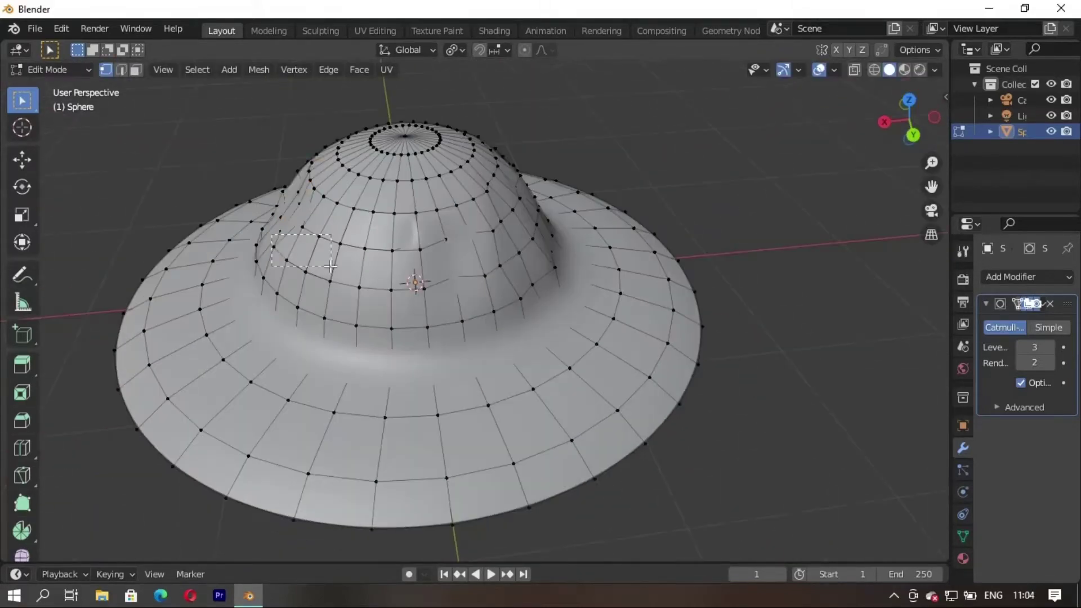
{"action": "right_click", "coordinate": [363, 385]}
{"action": "scroll", "coordinate": [363, 386], "scroll_direction": "down", "scroll_amount": 3}
{"action": "mouse_move", "coordinate": [363, 386]}
{"action": "middle_mouse_down"}
{"action": "mouse_move", "coordinate": [507, 338]}
{"action": "mouse_move", "coordinate": [441, 314]}
{"action": "middle_mouse_up"}
{"action": "right_click", "coordinate": [537, 363]}
{"action": "key", "text": "Tab"}
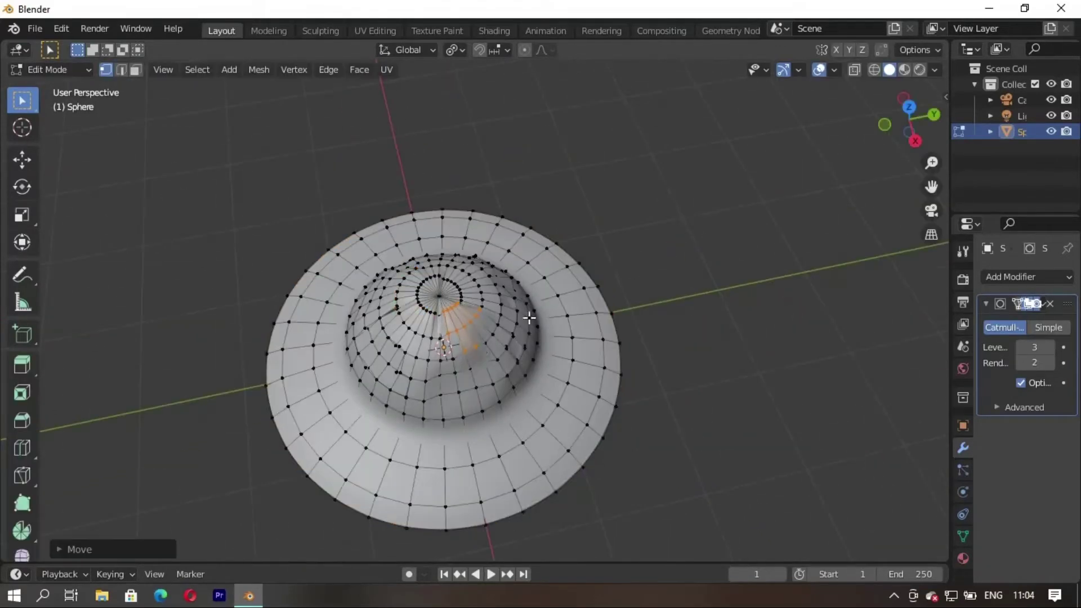
{"action": "middle_click_drag", "start_coordinate": [530, 317], "coordinate": [489, 381]}
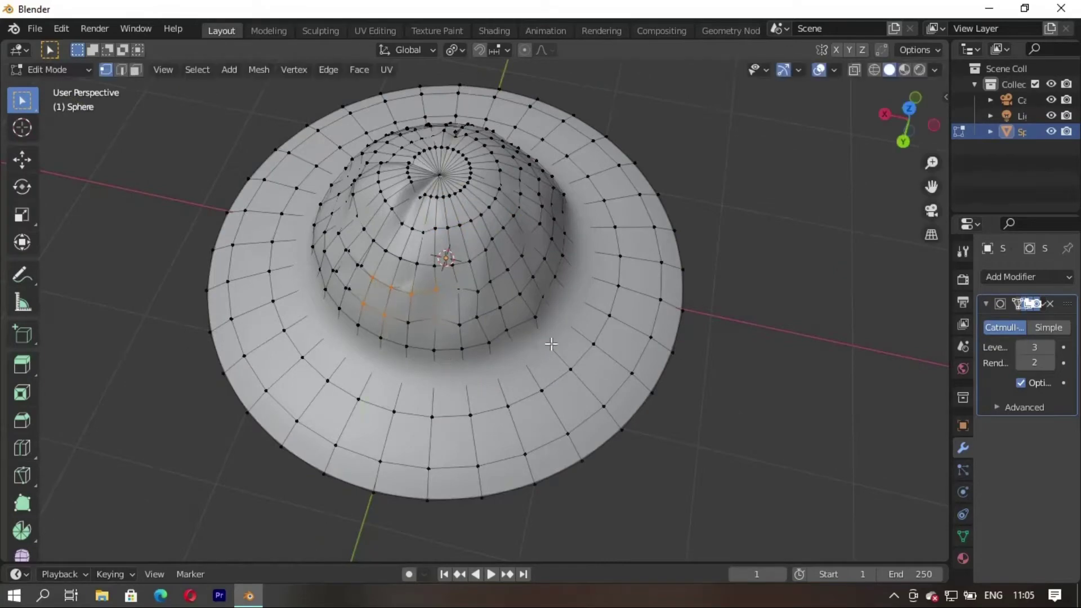
{"action": "mouse_move", "coordinate": [551, 344]}
{"action": "middle_mouse_down"}
{"action": "mouse_move", "coordinate": [540, 366]}
{"action": "mouse_move", "coordinate": [550, 393]}
{"action": "mouse_move", "coordinate": [620, 375]}
{"action": "middle_mouse_up"}
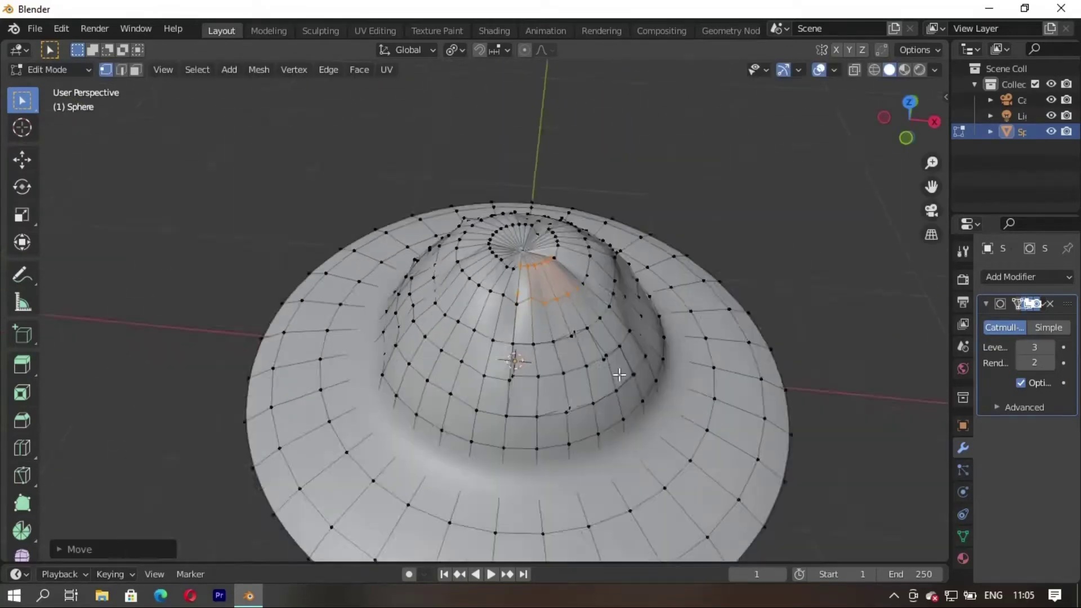
{"action": "key", "text": "Tab"}
{"action": "scroll", "coordinate": [619, 375], "scroll_direction": "down", "scroll_amount": 3}
{"action": "key", "text": "Tab"}
{"action": "scroll", "coordinate": [584, 321], "scroll_direction": "up", "scroll_amount": 5}
{"action": "middle_click_drag", "start_coordinate": [584, 321], "coordinate": [386, 216]}
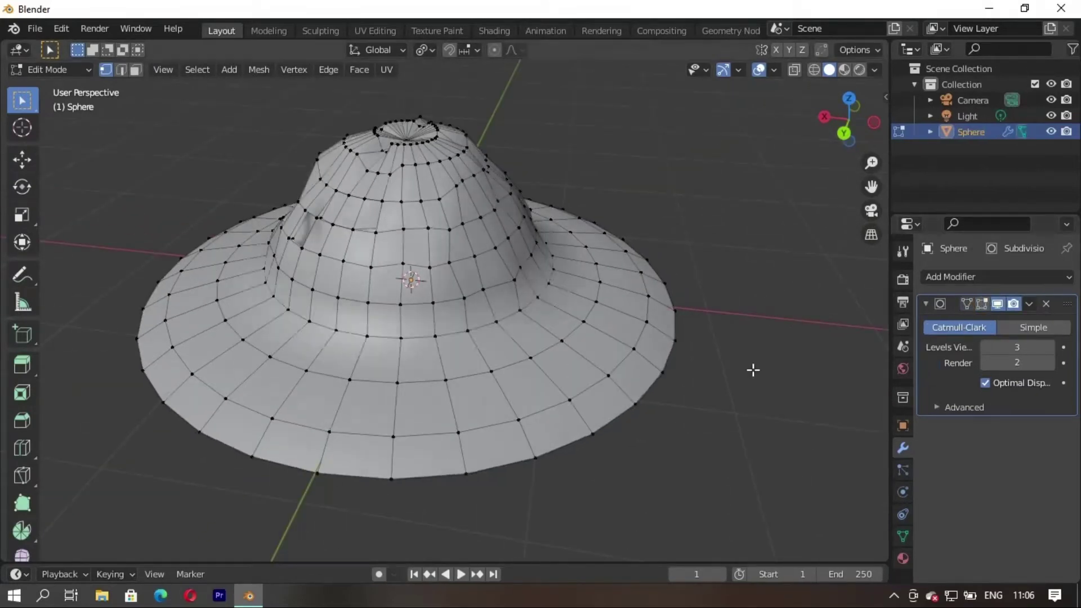
Step: Box-select alternating sections of the hat's brim
{"action": "middle_click_drag", "start_coordinate": [752, 370], "coordinate": [246, 404]}
{"action": "middle_click_drag", "start_coordinate": [534, 498], "coordinate": [370, 374]}
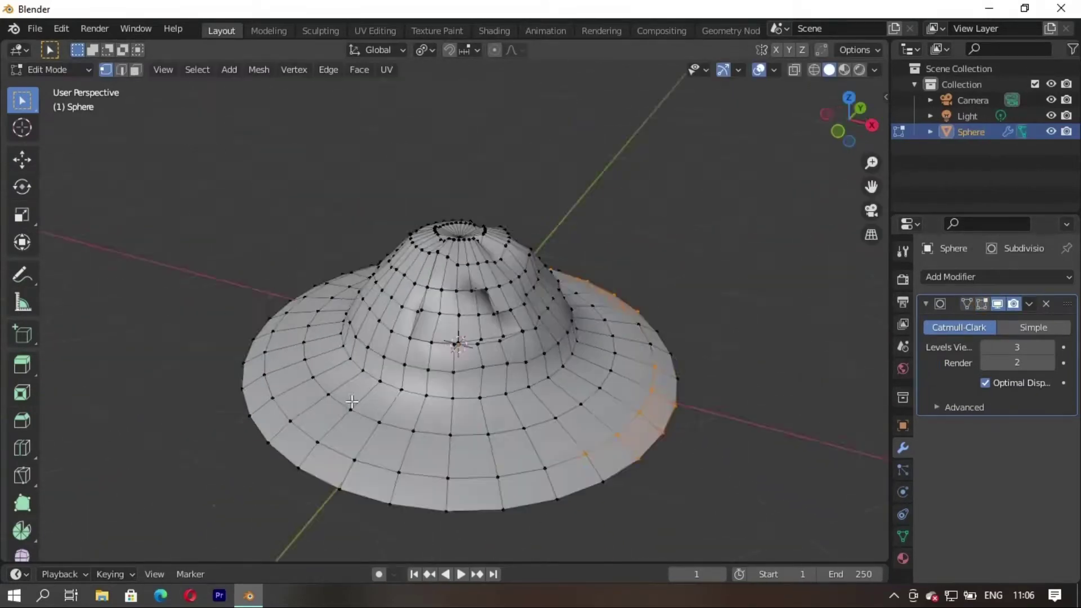
{"action": "right_click", "coordinate": [454, 493]}
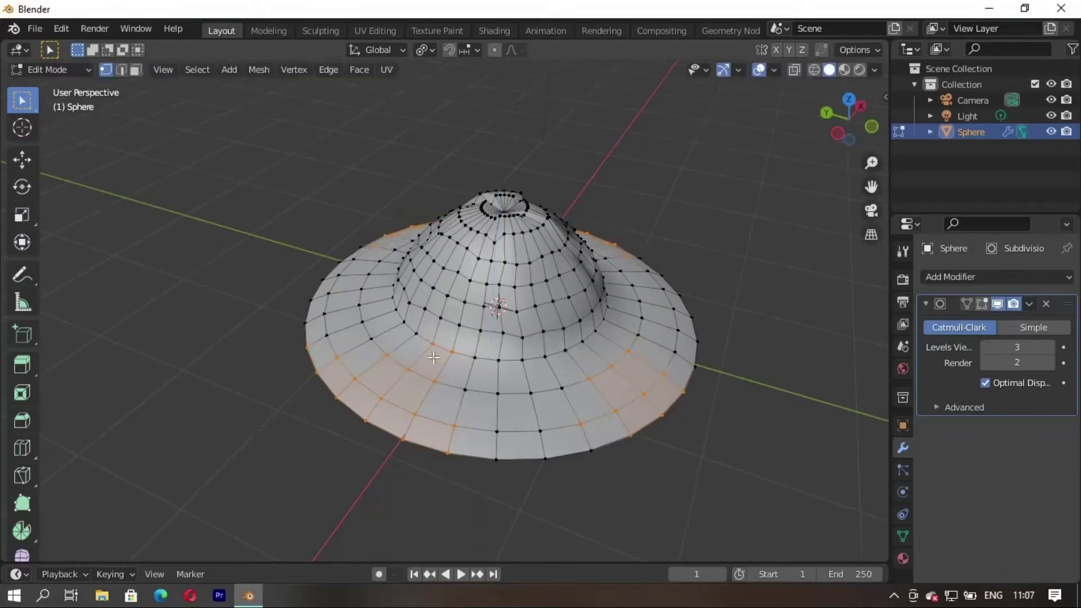
{"action": "middle_click_drag", "start_coordinate": [554, 452], "coordinate": [496, 424]}
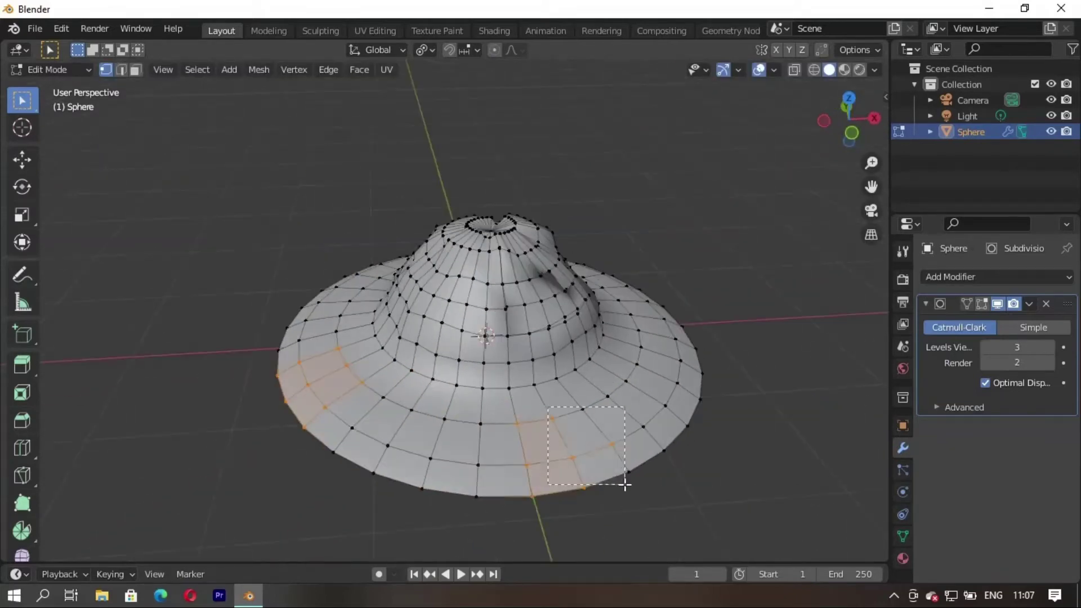
{"action": "left_click_drag", "start_coordinate": [548, 407], "coordinate": [625, 484]}
{"action": "mouse_move", "coordinate": [625, 484]}
{"action": "middle_mouse_down"}
{"action": "mouse_move", "coordinate": [353, 408]}
{"action": "mouse_move", "coordinate": [341, 377]}
{"action": "middle_mouse_up"}
{"action": "mouse_move", "coordinate": [340, 377]}
{"action": "left_mouse_down"}
{"action": "mouse_move", "coordinate": [425, 483]}
{"action": "mouse_move", "coordinate": [485, 471]}
{"action": "left_mouse_up"}
{"action": "middle_click_drag", "start_coordinate": [485, 471], "coordinate": [427, 367]}
{"action": "left_click_drag", "start_coordinate": [525, 449], "coordinate": [525, 449]}
Step: Lower the selected brim sections along Z and preview the wavy hat in object mode
{"action": "middle_click_drag", "start_coordinate": [525, 449], "coordinate": [437, 478]}
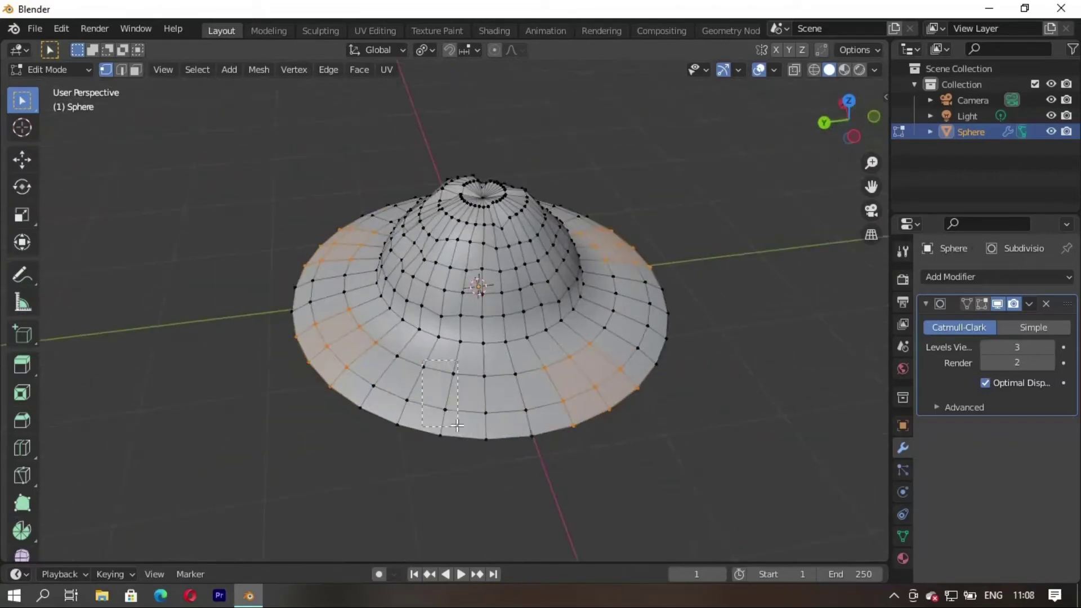
{"action": "key", "text": "g"}
{"action": "key", "text": "z"}
{"action": "left_click", "coordinate": [516, 458]}
{"action": "middle_click_drag", "start_coordinate": [517, 458], "coordinate": [466, 392]}
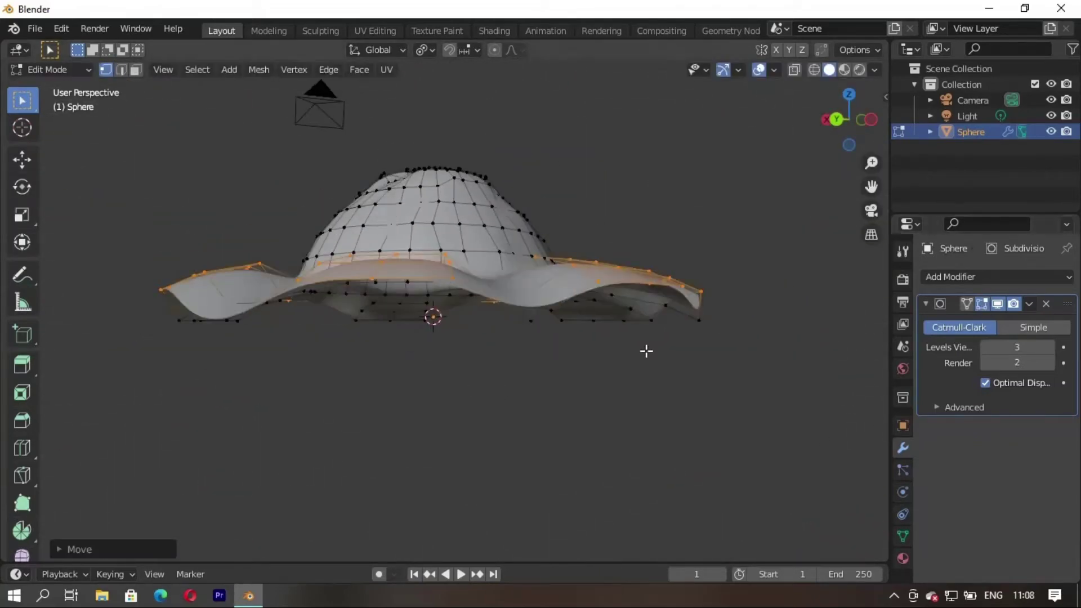
{"action": "mouse_move", "coordinate": [644, 350]}
{"action": "middle_mouse_down"}
{"action": "mouse_move", "coordinate": [291, 459]}
{"action": "mouse_move", "coordinate": [362, 321]}
{"action": "mouse_move", "coordinate": [560, 441]}
{"action": "mouse_move", "coordinate": [394, 437]}
{"action": "mouse_move", "coordinate": [417, 437]}
{"action": "mouse_move", "coordinate": [470, 343]}
{"action": "mouse_move", "coordinate": [616, 436]}
{"action": "middle_mouse_up"}
{"action": "key", "text": "Tab"}
{"action": "key", "text": "Tab"}
Step: Confirm the brim scaling, check it in object mode, and deselect all vertices
{"action": "left_click", "coordinate": [559, 397]}
{"action": "key", "text": "Tab"}
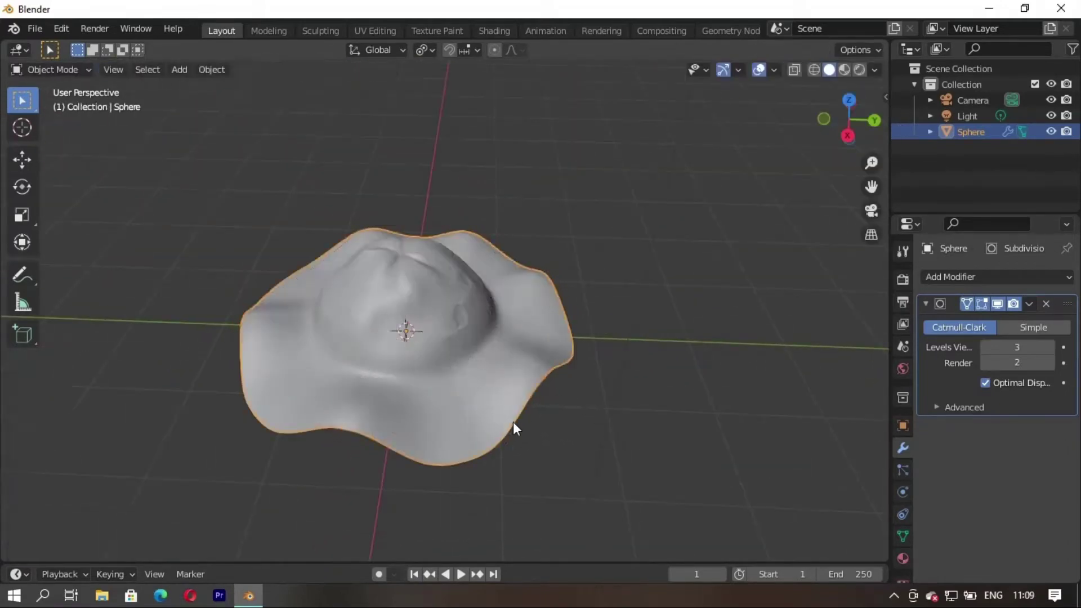
{"action": "key", "text": "Tab"}
{"action": "left_click", "coordinate": [472, 360]}
{"action": "key", "text": "Tab"}
{"action": "middle_click_drag", "start_coordinate": [472, 361], "coordinate": [557, 422]}
{"action": "key", "text": "Tab"}
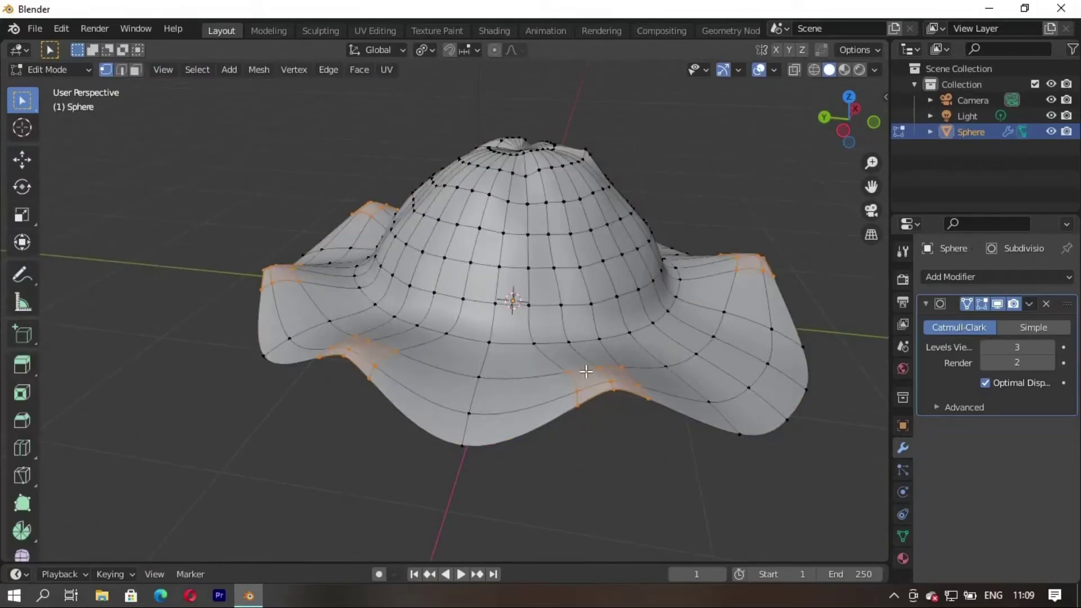
{"action": "key", "text": "alt+a"}
{"action": "key", "text": "Tab"}
{"action": "mouse_move", "coordinate": [495, 399]}
{"action": "middle_mouse_down"}
{"action": "mouse_move", "coordinate": [448, 282]}
{"action": "mouse_move", "coordinate": [493, 324]}
{"action": "mouse_move", "coordinate": [407, 325]}
{"action": "middle_mouse_up"}
{"action": "key", "text": "Tab"}
Step: In face select mode, add an edge loop where the crown meets the brim
{"action": "key", "text": "3"}
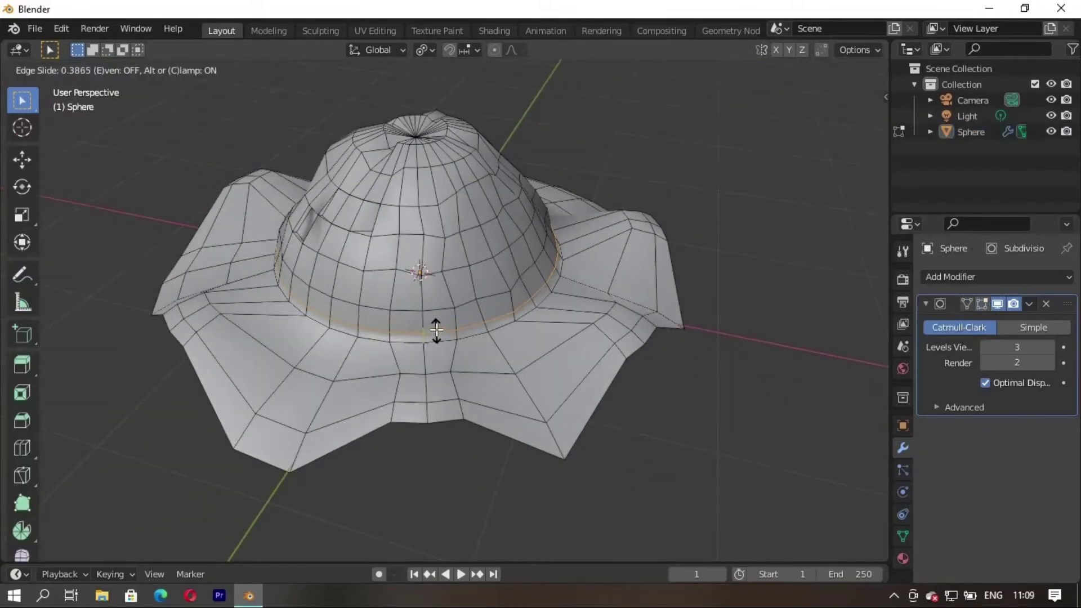
{"action": "left_click", "coordinate": [436, 331]}
{"action": "scroll", "coordinate": [451, 330], "scroll_direction": "up", "scroll_amount": 3}
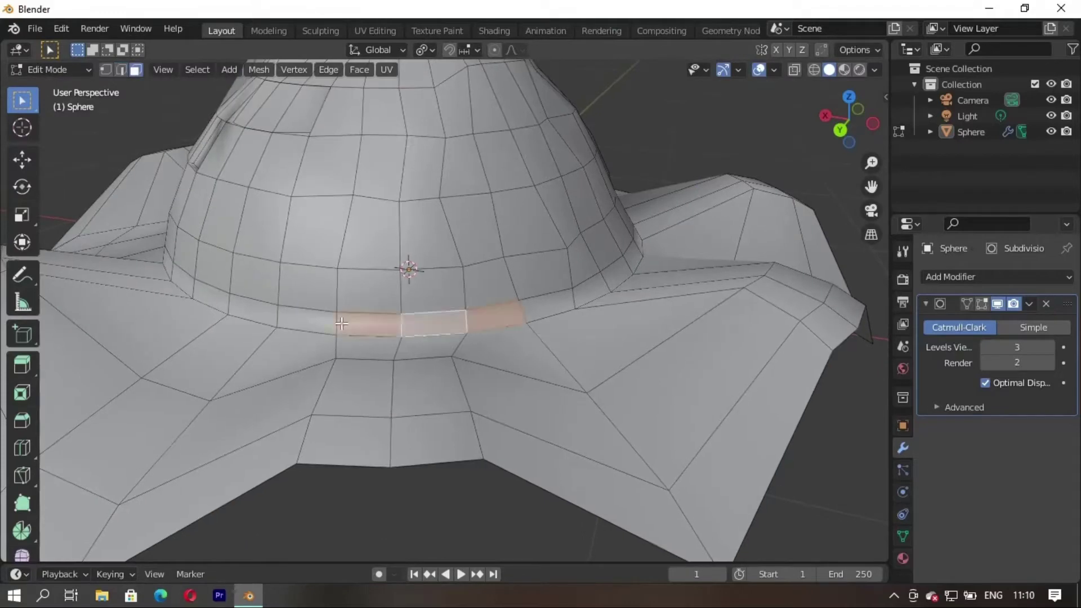
{"action": "mouse_move", "coordinate": [341, 323]}
{"action": "middle_mouse_down"}
{"action": "mouse_move", "coordinate": [297, 434]}
{"action": "mouse_move", "coordinate": [439, 411]}
{"action": "mouse_move", "coordinate": [413, 386]}
{"action": "mouse_move", "coordinate": [543, 430]}
{"action": "mouse_move", "coordinate": [512, 370]}
{"action": "middle_mouse_up"}
{"action": "scroll", "coordinate": [512, 369], "scroll_direction": "down", "scroll_amount": 2}
{"action": "middle_click_drag", "start_coordinate": [526, 406], "coordinate": [527, 401]}
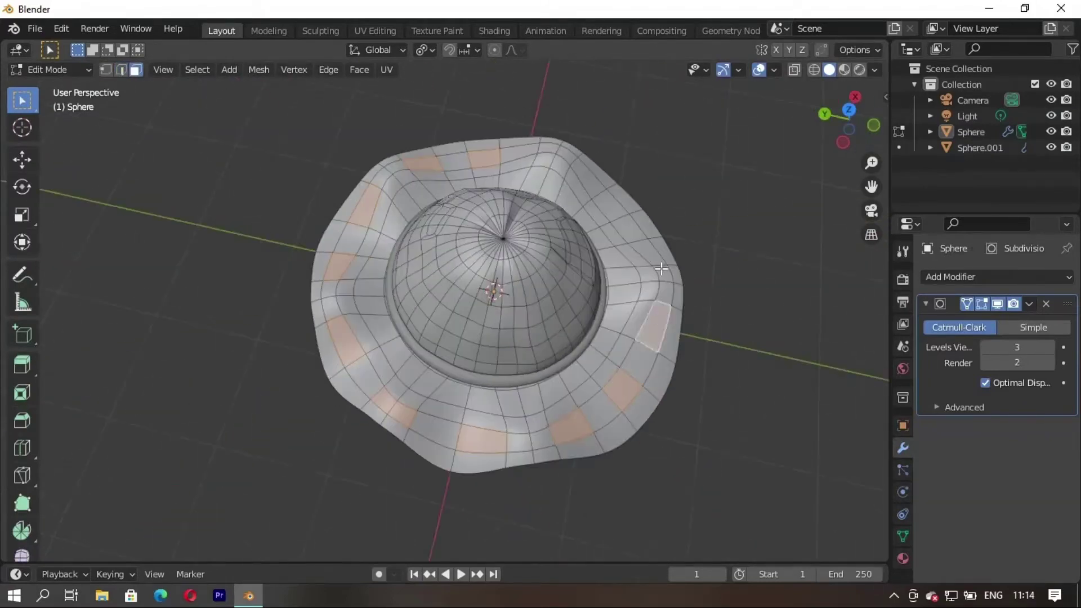
Step: Poke the selected brim faces, convert the tris back to quads, and inset them
{"action": "left_click", "coordinate": [359, 69]}
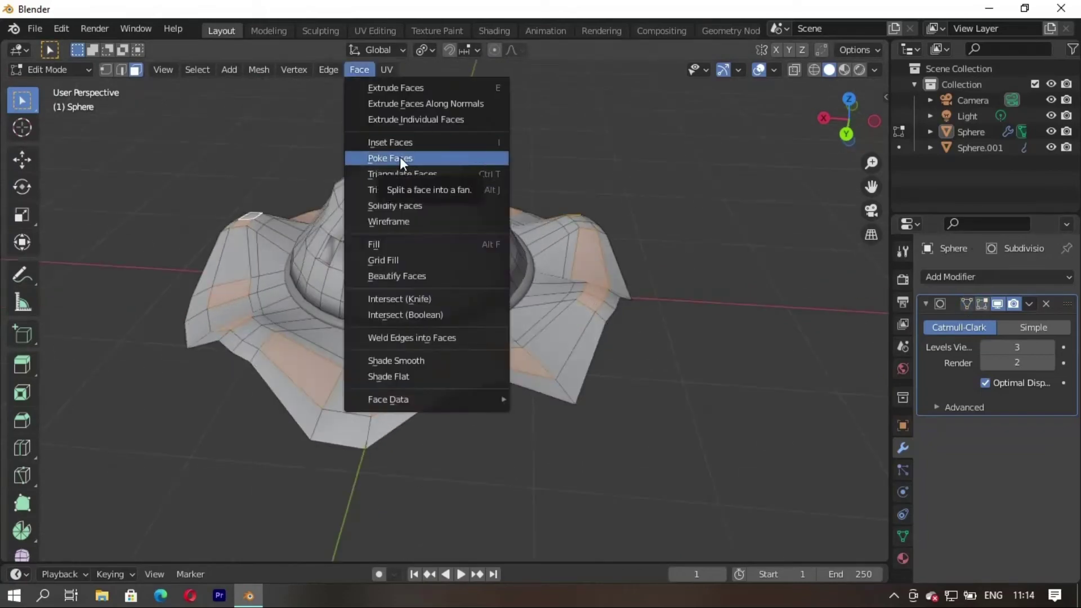
{"action": "left_click", "coordinate": [394, 190]}
{"action": "left_click", "coordinate": [359, 69]}
{"action": "left_click", "coordinate": [408, 142]}
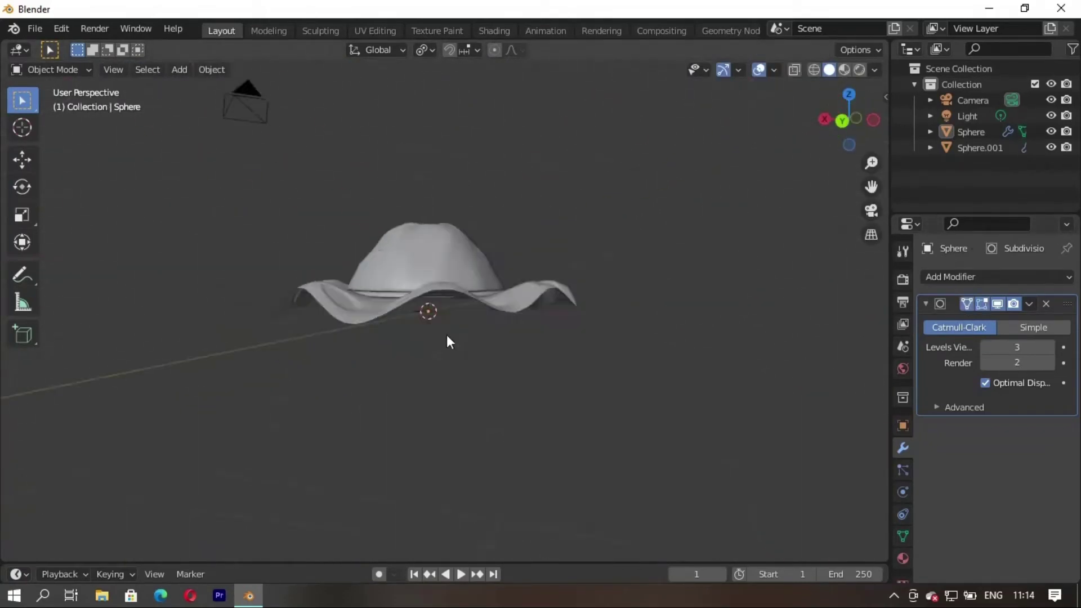
Step: Push a checker pattern of dome faces about 0.025 m out along their normals
{"action": "middle_click_drag", "start_coordinate": [441, 368], "coordinate": [394, 337]}
{"action": "key", "text": "Tab"}
{"action": "scroll", "coordinate": [364, 407], "scroll_direction": "up", "scroll_amount": 2}
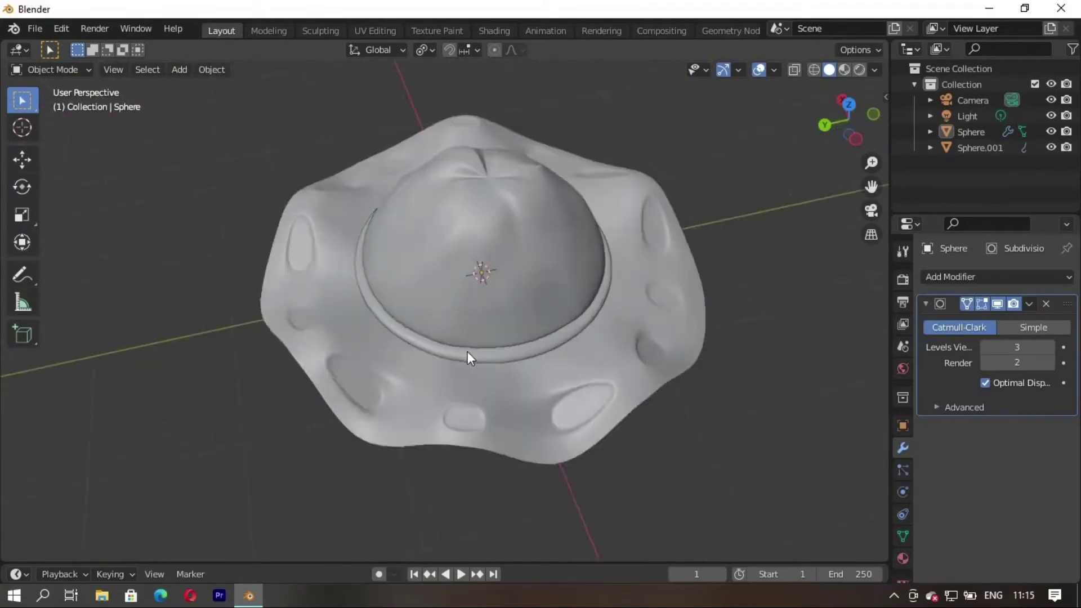
{"action": "scroll", "coordinate": [384, 378], "scroll_direction": "up", "scroll_amount": 2}
{"action": "key", "text": "Tab"}
{"action": "middle_click_drag", "start_coordinate": [384, 377], "coordinate": [724, 186]}
{"action": "scroll", "coordinate": [471, 219], "scroll_direction": "up", "scroll_amount": 3}
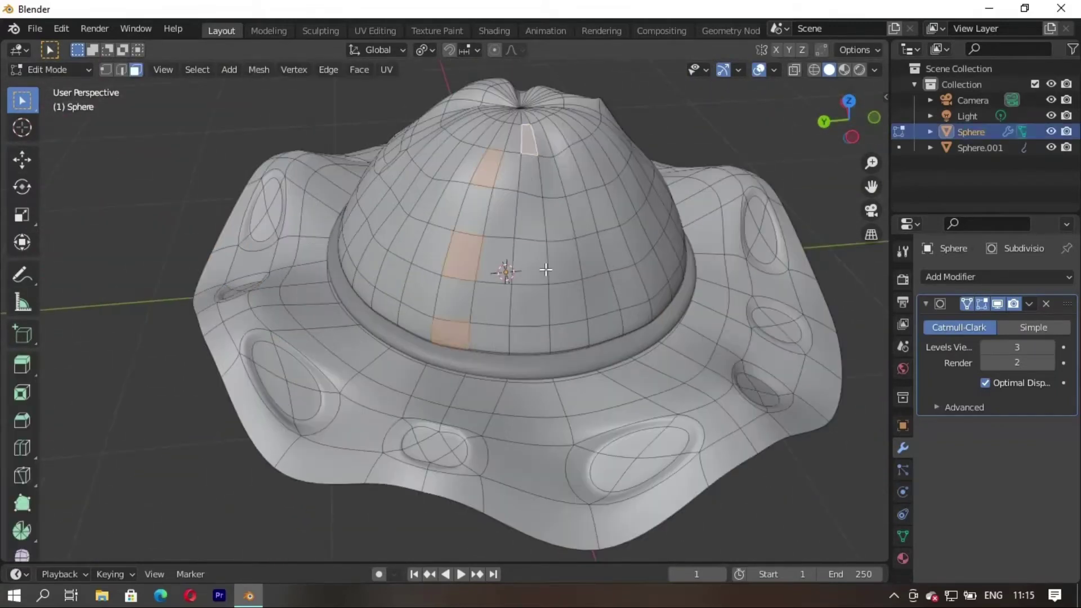
{"action": "mouse_move", "coordinate": [660, 303]}
{"action": "middle_mouse_down"}
{"action": "mouse_move", "coordinate": [715, 379]}
{"action": "mouse_move", "coordinate": [475, 350]}
{"action": "mouse_move", "coordinate": [491, 231]}
{"action": "middle_mouse_up"}
{"action": "mouse_move", "coordinate": [322, 245]}
{"action": "middle_mouse_down"}
{"action": "mouse_move", "coordinate": [349, 231]}
{"action": "mouse_move", "coordinate": [513, 270]}
{"action": "mouse_move", "coordinate": [356, 263]}
{"action": "mouse_move", "coordinate": [359, 151]}
{"action": "middle_mouse_up"}
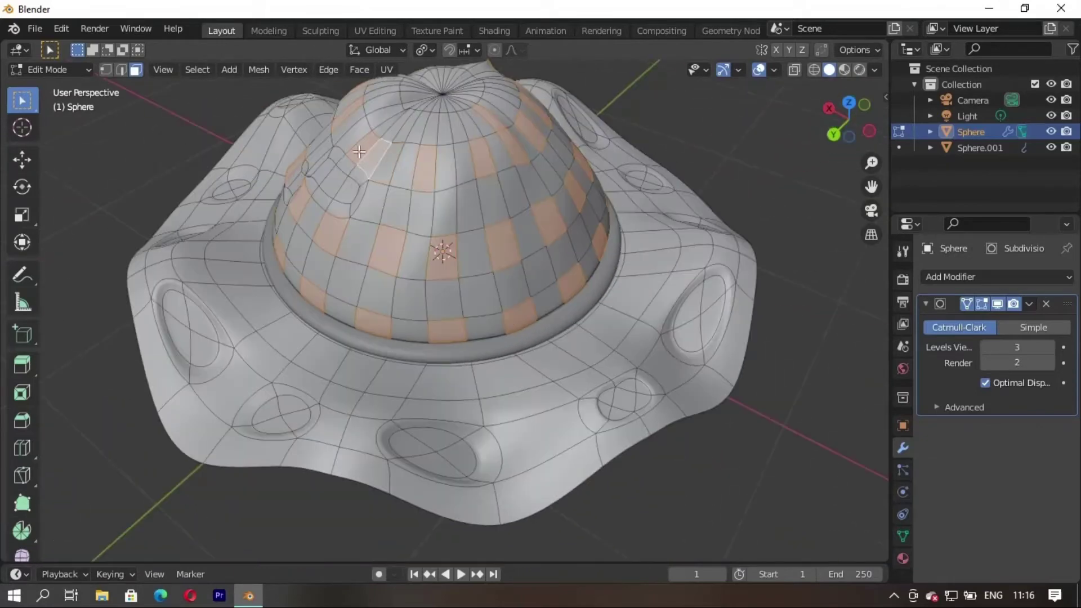
{"action": "mouse_move", "coordinate": [416, 170]}
{"action": "middle_mouse_down"}
{"action": "mouse_move", "coordinate": [631, 426]}
{"action": "mouse_move", "coordinate": [545, 394]}
{"action": "middle_mouse_up"}
{"action": "left_click", "coordinate": [620, 424]}
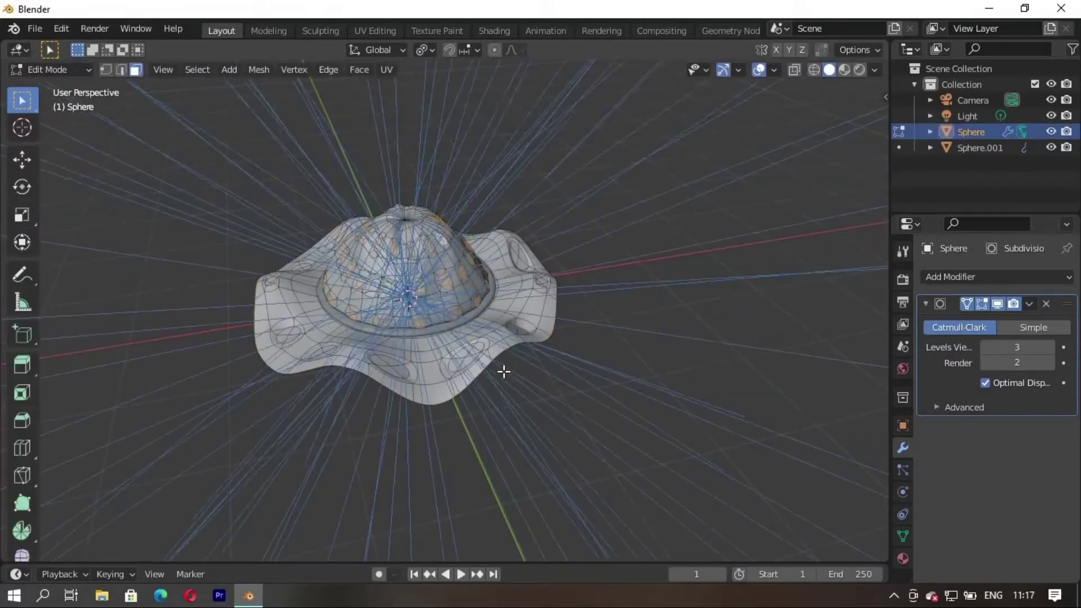
Step: Inset the checkered dome faces and extrude them inward into the dome
{"action": "scroll", "coordinate": [526, 370], "scroll_direction": "up", "scroll_amount": 3}
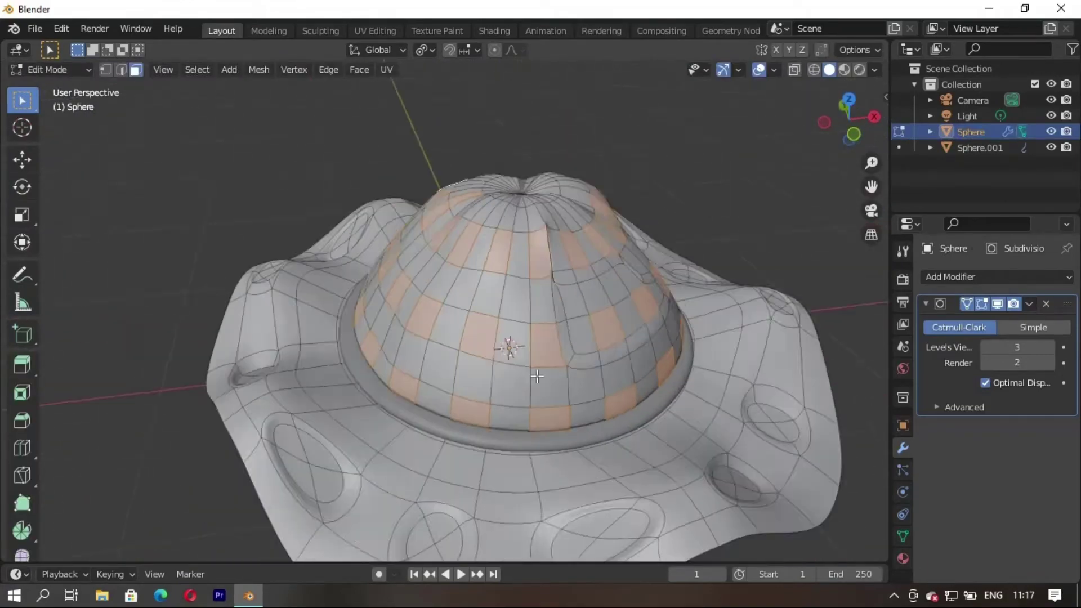
{"action": "middle_click_drag", "start_coordinate": [506, 345], "coordinate": [578, 381]}
{"action": "key", "text": "e"}
{"action": "key", "text": "i"}
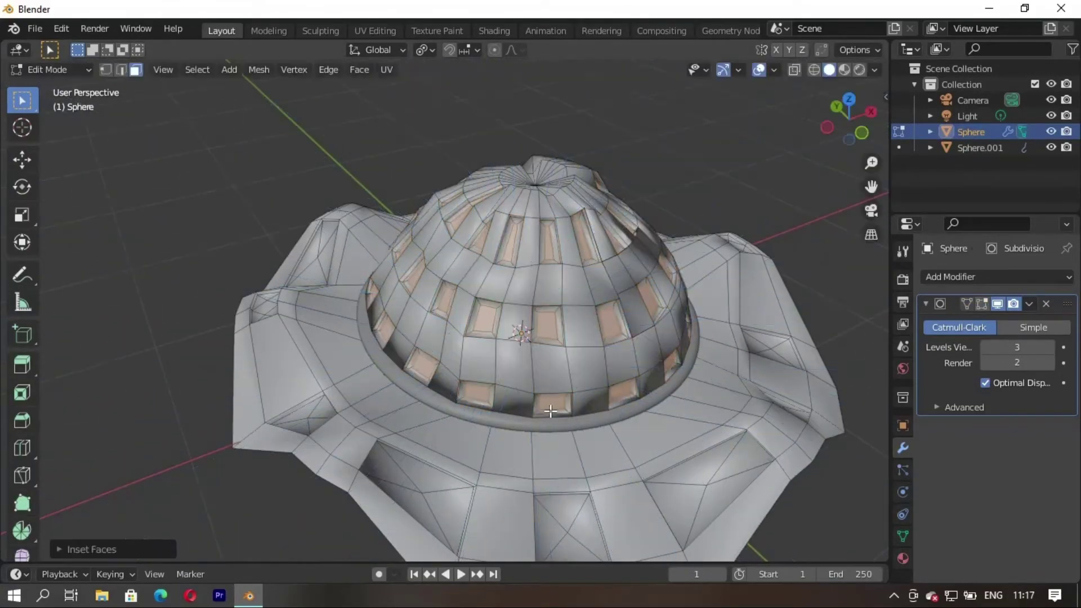
{"action": "key", "text": "e"}
{"action": "left_click", "coordinate": [520, 330]}
{"action": "key", "text": "Tab"}
{"action": "scroll", "coordinate": [520, 331], "scroll_direction": "down", "scroll_amount": 4}
{"action": "mouse_move", "coordinate": [519, 330]}
{"action": "middle_mouse_down"}
{"action": "mouse_move", "coordinate": [536, 420]}
{"action": "mouse_move", "coordinate": [433, 338]}
{"action": "middle_mouse_up"}
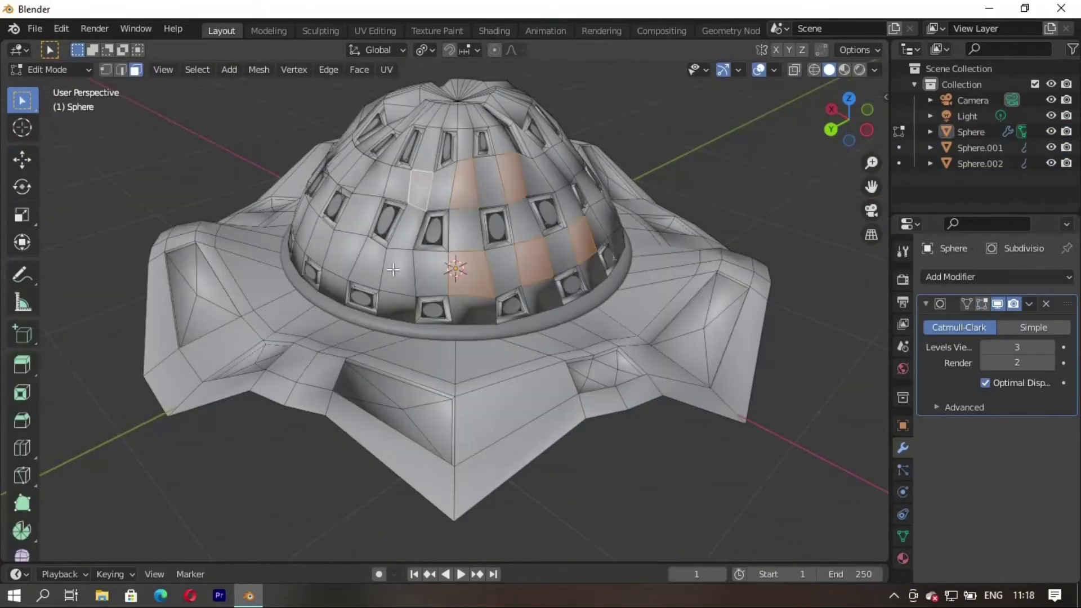
Step: Inset and extrude more dome faces about 0.0295 m inward as oval dimples
{"action": "mouse_move", "coordinate": [393, 270]}
{"action": "middle_mouse_down"}
{"action": "mouse_move", "coordinate": [394, 293]}
{"action": "mouse_move", "coordinate": [602, 320]}
{"action": "middle_mouse_up"}
{"action": "scroll", "coordinate": [394, 292], "scroll_direction": "up", "scroll_amount": 2}
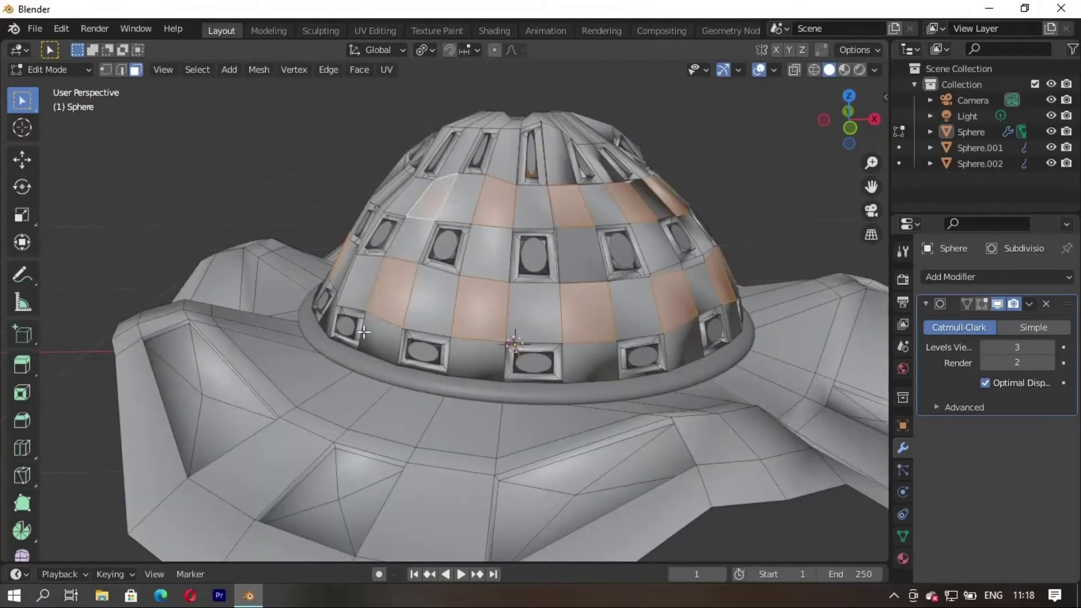
{"action": "middle_click_drag", "start_coordinate": [364, 332], "coordinate": [594, 385]}
{"action": "key", "text": "i"}
{"action": "left_click", "coordinate": [594, 385]}
{"action": "key", "text": "e"}
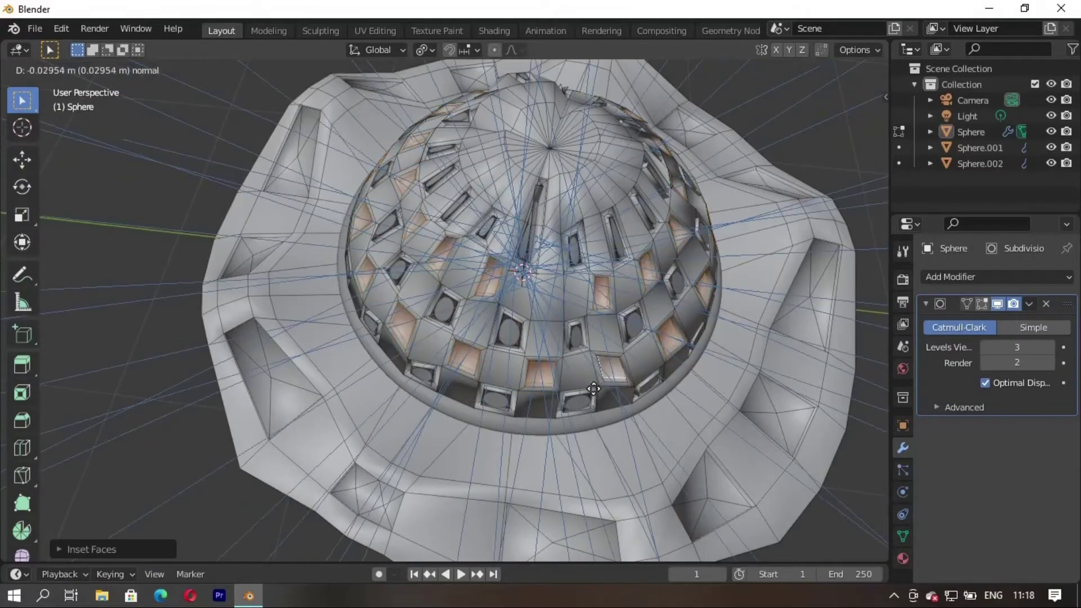
{"action": "left_click", "coordinate": [594, 389]}
{"action": "key", "text": "i"}
{"action": "left_click", "coordinate": [595, 432]}
{"action": "key", "text": "Tab"}
{"action": "middle_click_drag", "start_coordinate": [595, 431], "coordinate": [532, 382]}
{"action": "scroll", "coordinate": [359, 375], "scroll_direction": "down", "scroll_amount": 3}
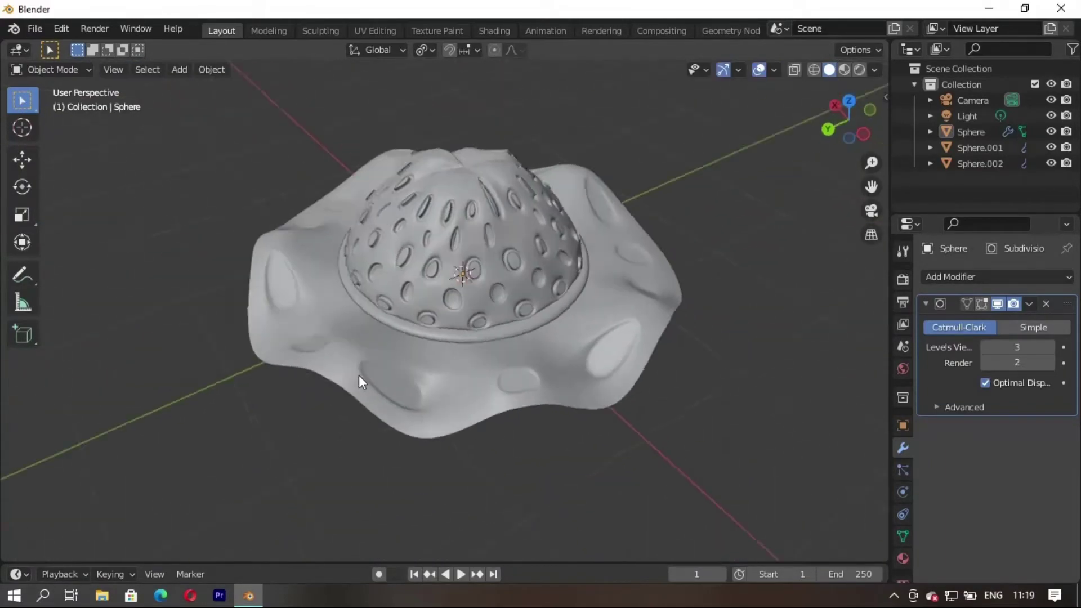
{"action": "key", "text": "Tab"}
Step: Grow the dome's face selection to neighbouring faces and split it off as a separate object
{"action": "middle_click_drag", "start_coordinate": [471, 339], "coordinate": [550, 323]}
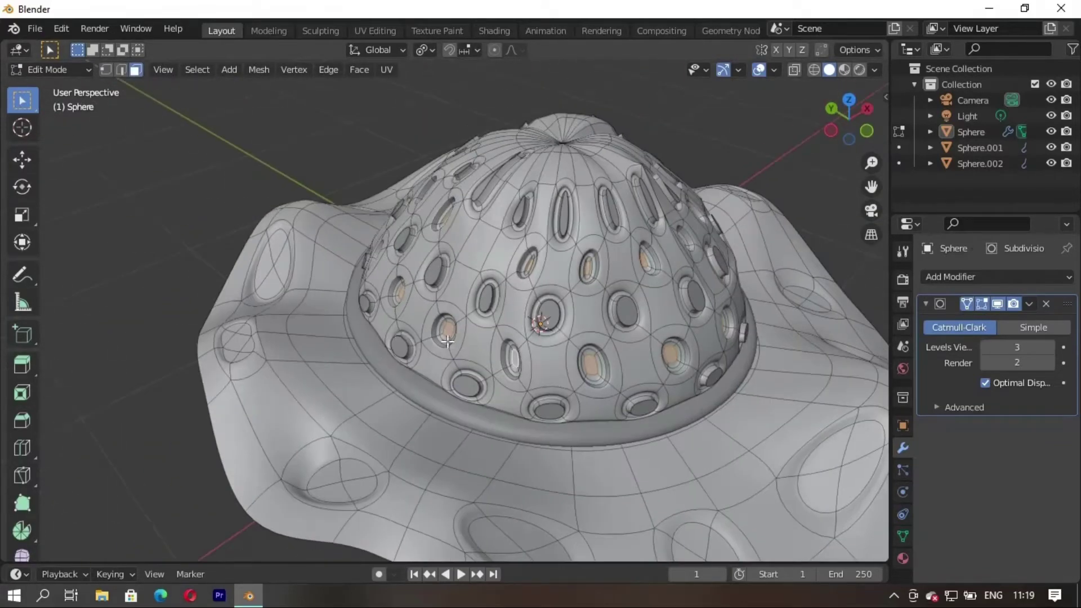
{"action": "key", "text": "ctrl+KP_Add"}
{"action": "left_click", "coordinate": [550, 325]}
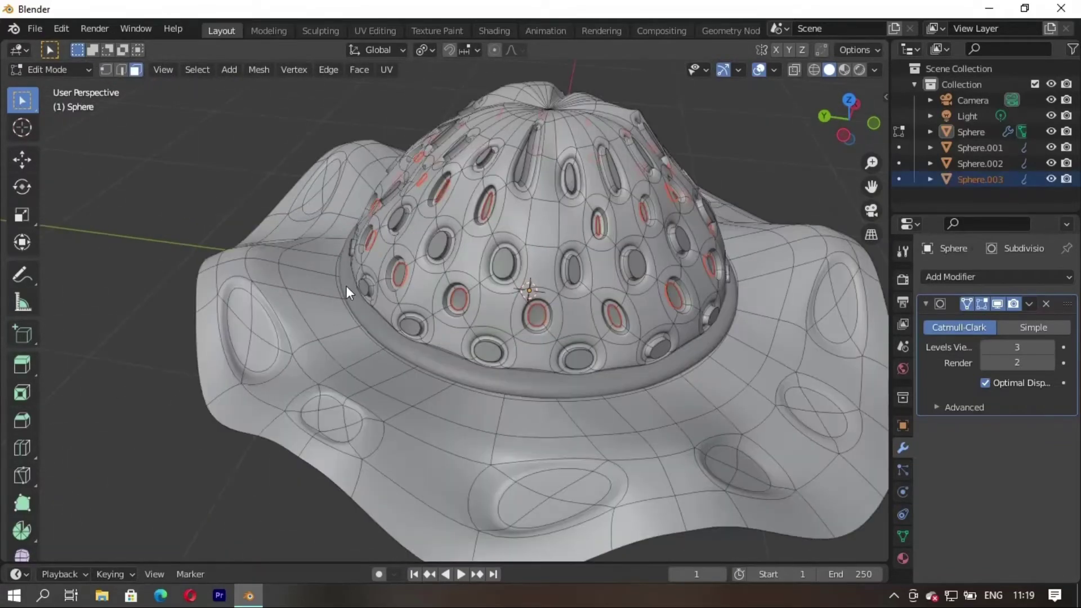
{"action": "key", "text": "Tab"}
{"action": "key", "text": "Tab"}
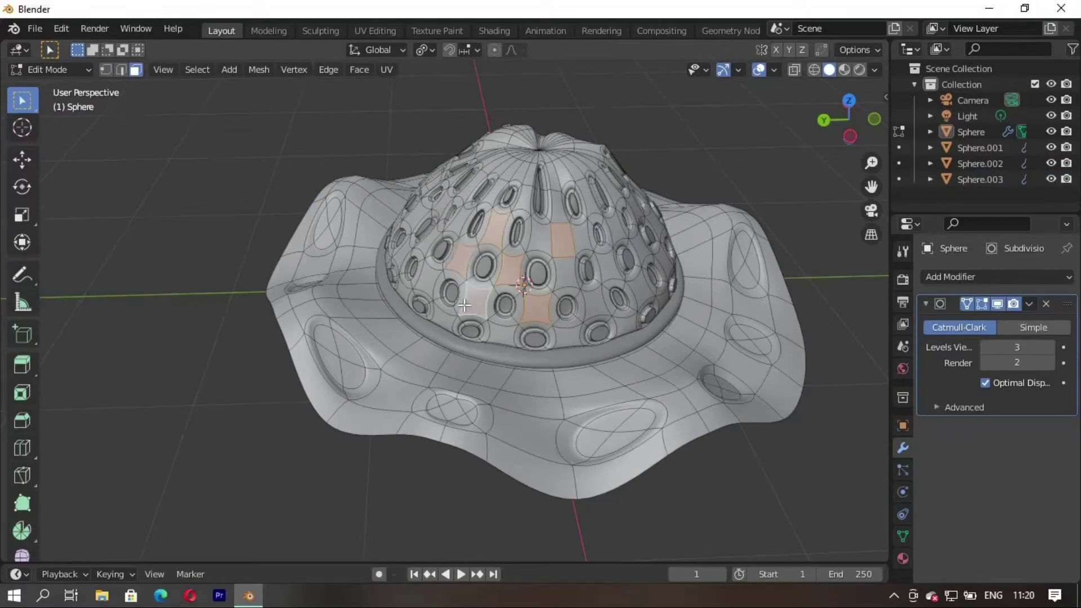
Step: Inspect the dome from several angles, then inset the chosen faces
{"action": "middle_click_drag", "start_coordinate": [463, 305], "coordinate": [479, 237]}
{"action": "middle_click_drag", "start_coordinate": [461, 190], "coordinate": [484, 225]}
{"action": "scroll", "coordinate": [508, 267], "scroll_direction": "up", "scroll_amount": 2}
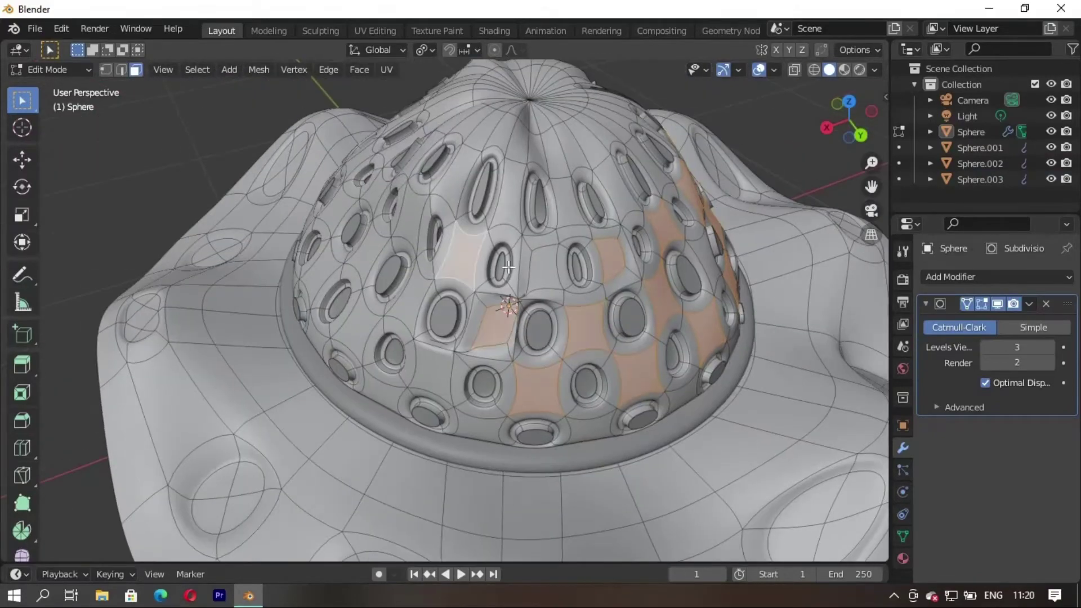
{"action": "middle_click_drag", "start_coordinate": [409, 405], "coordinate": [410, 193]}
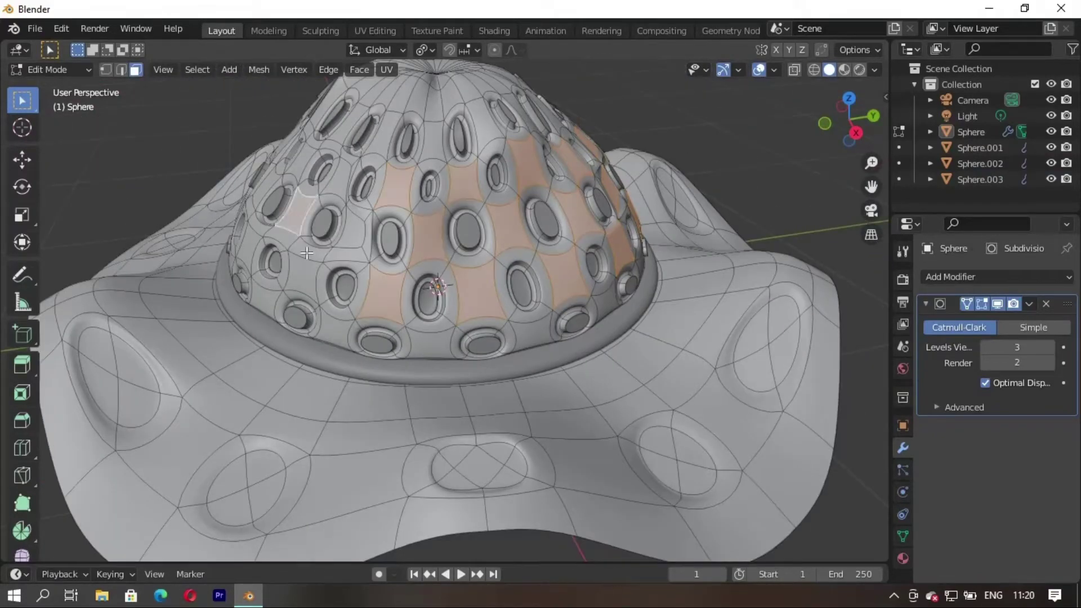
{"action": "middle_click_drag", "start_coordinate": [306, 253], "coordinate": [384, 204]}
{"action": "middle_click_drag", "start_coordinate": [253, 253], "coordinate": [394, 338]}
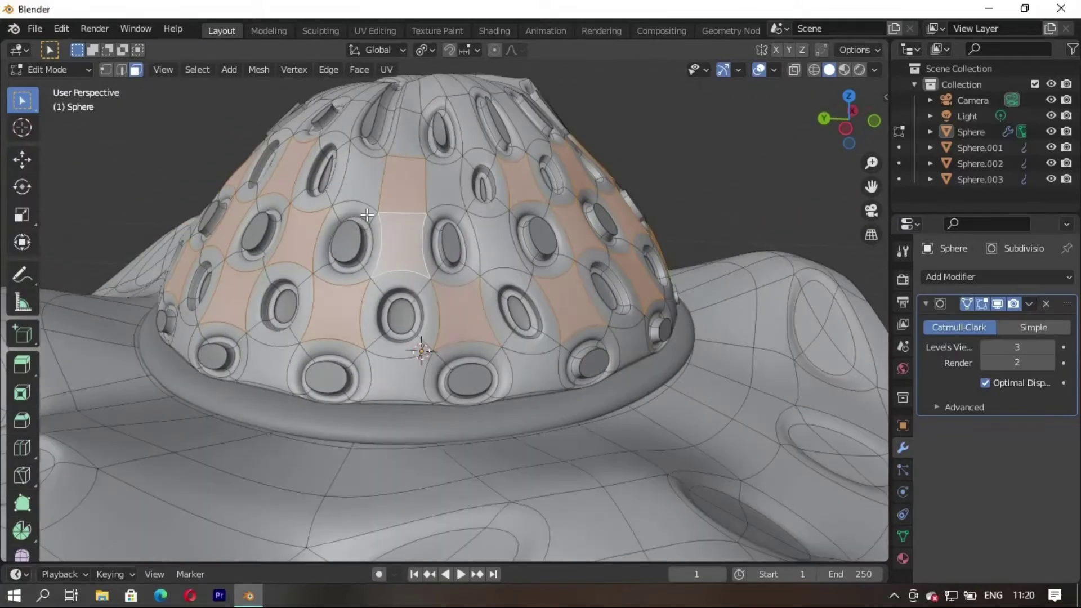
{"action": "scroll", "coordinate": [511, 405], "scroll_direction": "down", "scroll_amount": 2}
{"action": "left_click", "coordinate": [495, 397]}
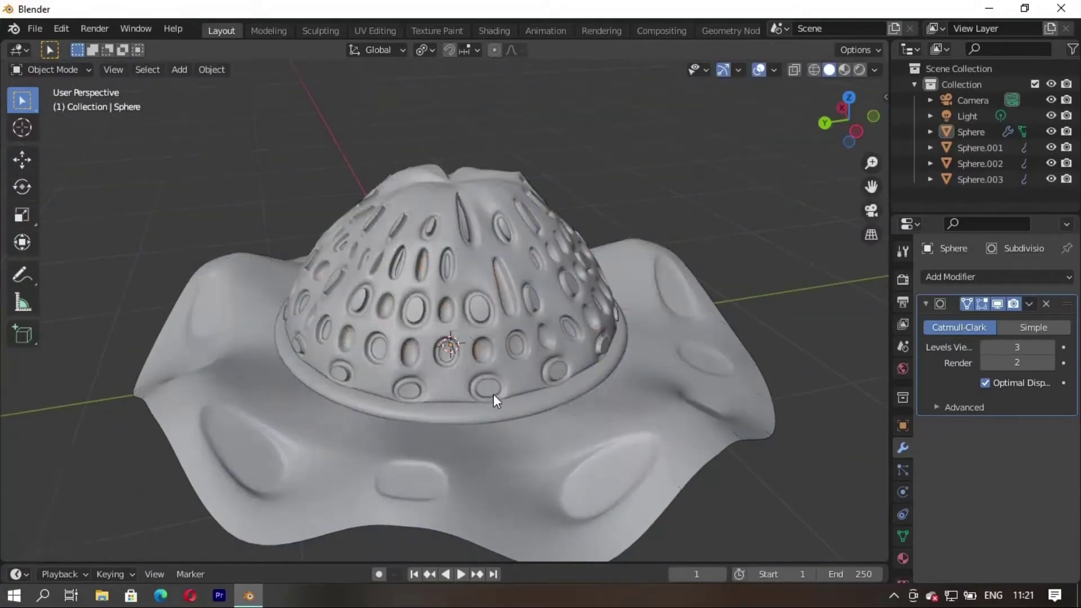
Step: Extrude the inset dome faces and check the subdivided result in Object Mode
{"action": "mouse_move", "coordinate": [494, 394]}
{"action": "middle_mouse_down"}
{"action": "mouse_move", "coordinate": [486, 347]}
{"action": "mouse_move", "coordinate": [482, 378]}
{"action": "mouse_move", "coordinate": [503, 413]}
{"action": "middle_mouse_up"}
{"action": "key", "text": "e"}
{"action": "left_click", "coordinate": [482, 378]}
{"action": "key", "text": "Tab"}
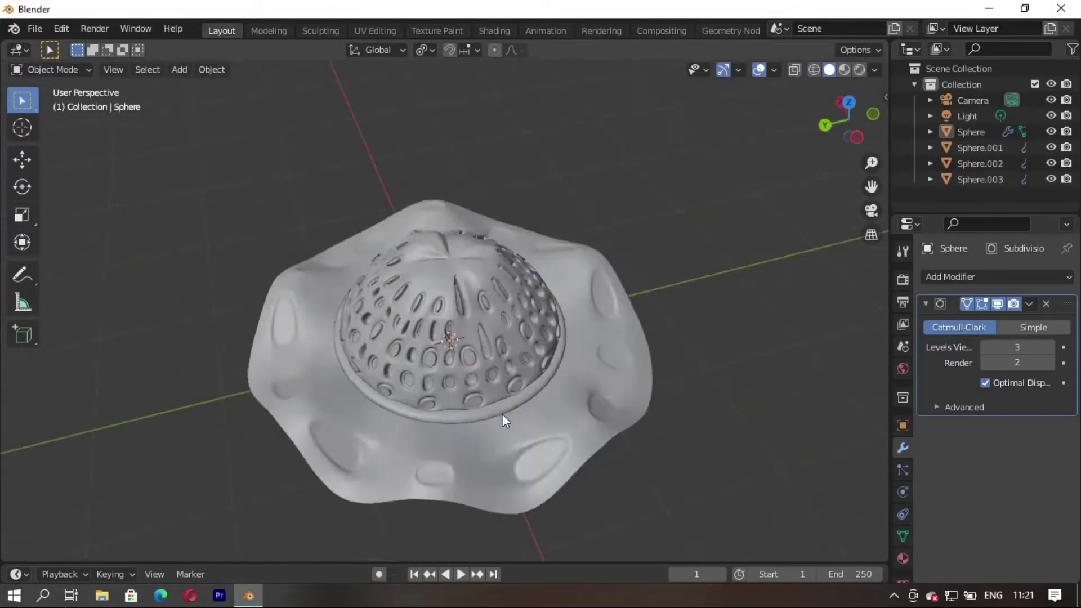
{"action": "key", "text": "Tab"}
{"action": "scroll", "coordinate": [470, 389], "scroll_direction": "up", "scroll_amount": 3}
Step: Extrude dome faces about 0.0319 m outward into knobby bumps and preview them
{"action": "key", "text": "e"}
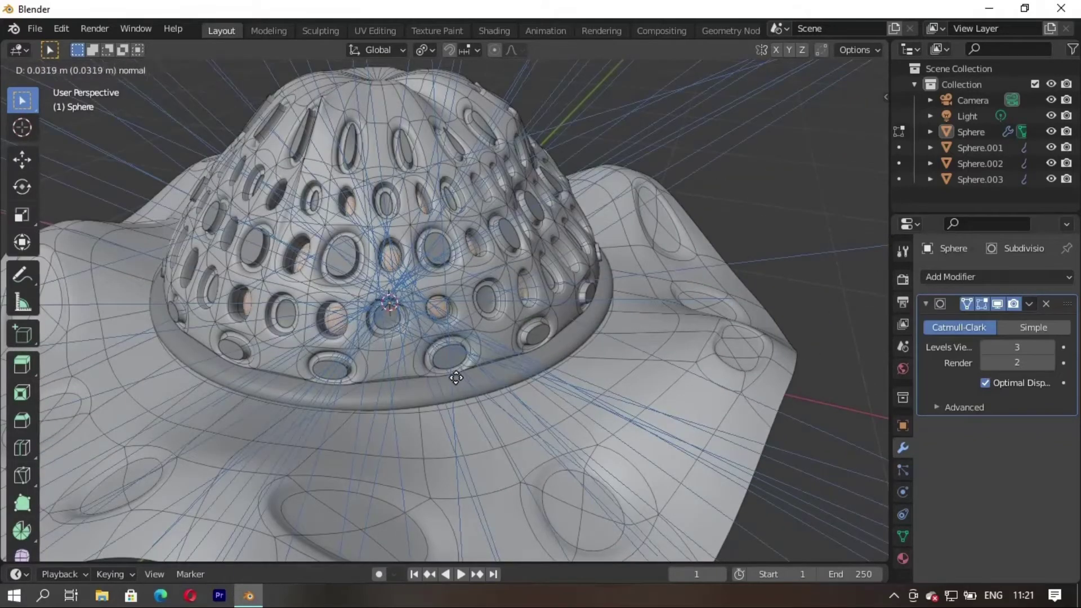
{"action": "left_click", "coordinate": [436, 350]}
{"action": "key", "text": "Tab"}
{"action": "scroll", "coordinate": [367, 384], "scroll_direction": "down", "scroll_amount": 3}
{"action": "middle_click_drag", "start_coordinate": [367, 383], "coordinate": [412, 340]}
{"action": "scroll", "coordinate": [412, 340], "scroll_direction": "up", "scroll_amount": 3}
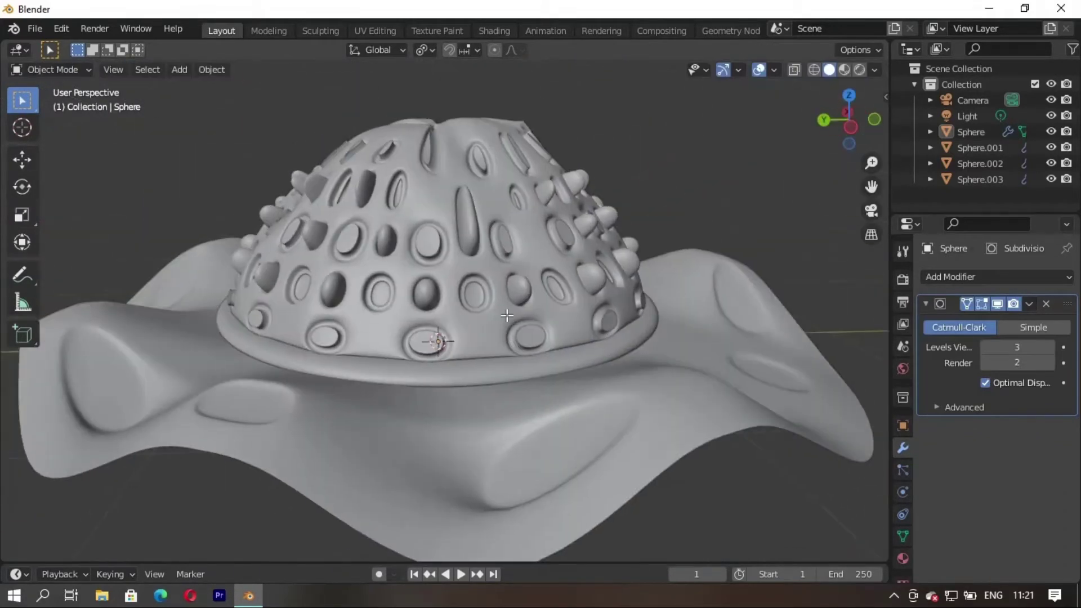
{"action": "key", "text": "Tab"}
{"action": "key", "text": "Tab"}
{"action": "scroll", "coordinate": [233, 218], "scroll_direction": "down", "scroll_amount": 3}
Step: Inset the ring of faces around the dome's lower edge
{"action": "middle_click_drag", "start_coordinate": [233, 218], "coordinate": [442, 269]}
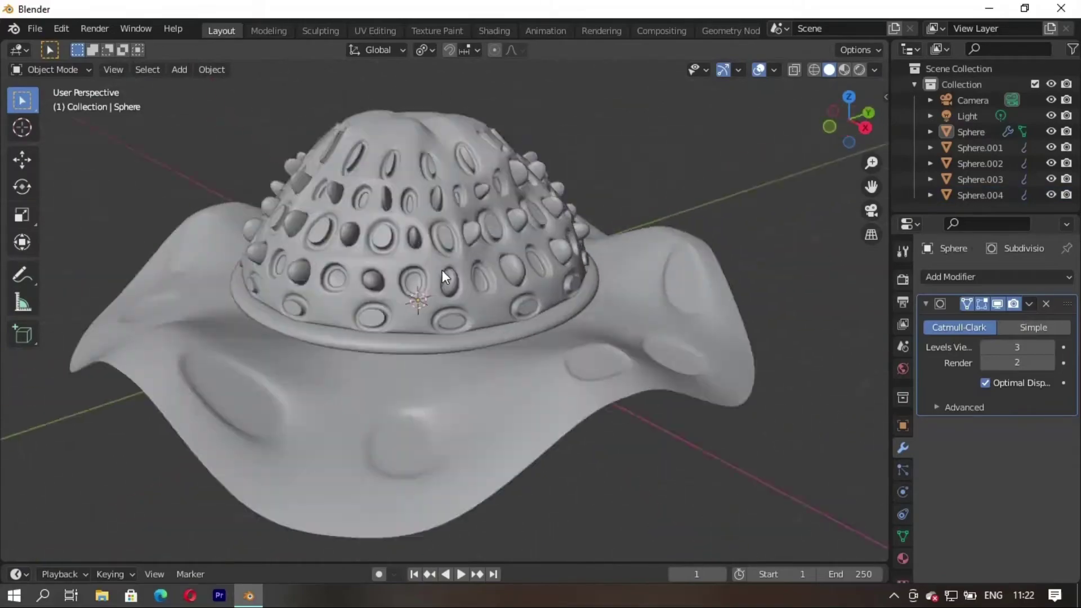
{"action": "scroll", "coordinate": [388, 341], "scroll_direction": "up", "scroll_amount": 3}
{"action": "key", "text": "Tab"}
{"action": "mouse_move", "coordinate": [387, 340]}
{"action": "middle_mouse_down"}
{"action": "mouse_move", "coordinate": [297, 337]}
{"action": "mouse_move", "coordinate": [392, 355]}
{"action": "mouse_move", "coordinate": [236, 354]}
{"action": "mouse_move", "coordinate": [388, 349]}
{"action": "mouse_move", "coordinate": [406, 309]}
{"action": "mouse_move", "coordinate": [288, 416]}
{"action": "middle_mouse_up"}
{"action": "scroll", "coordinate": [390, 349], "scroll_direction": "down", "scroll_amount": 2}
{"action": "scroll", "coordinate": [405, 309], "scroll_direction": "down", "scroll_amount": 2}
{"action": "scroll", "coordinate": [287, 416], "scroll_direction": "up", "scroll_amount": 2}
{"action": "key", "text": "i"}
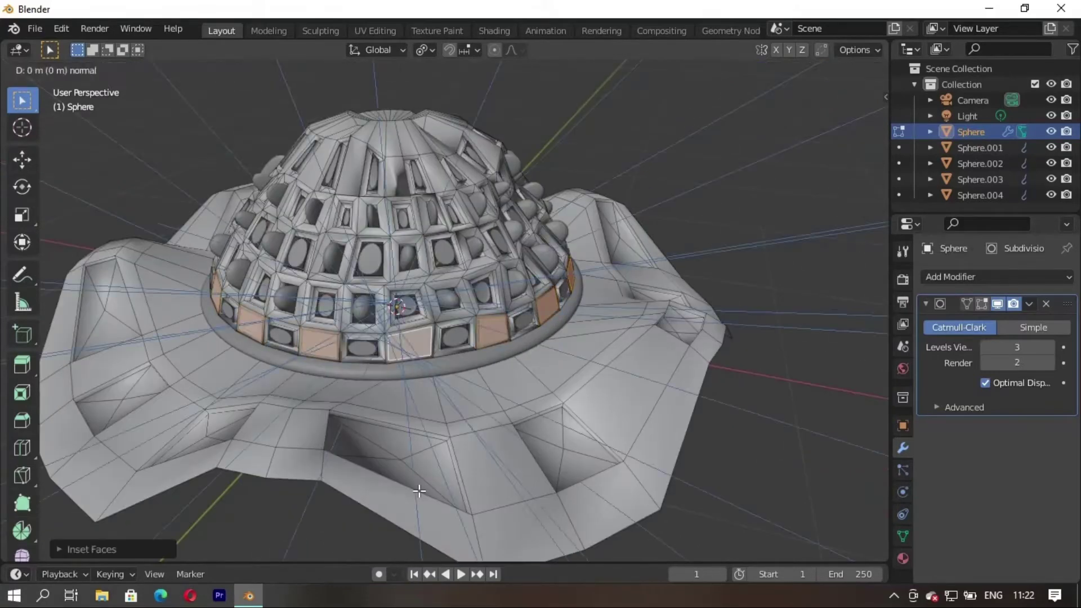
{"action": "left_click", "coordinate": [416, 479]}
Step: Preview the smoothed rim from several angles, switching between Object and Edit Mode
{"action": "key", "text": "Tab"}
{"action": "scroll", "coordinate": [432, 404], "scroll_direction": "down", "scroll_amount": 2}
{"action": "key", "text": "Tab"}
{"action": "scroll", "coordinate": [440, 357], "scroll_direction": "up", "scroll_amount": 3}
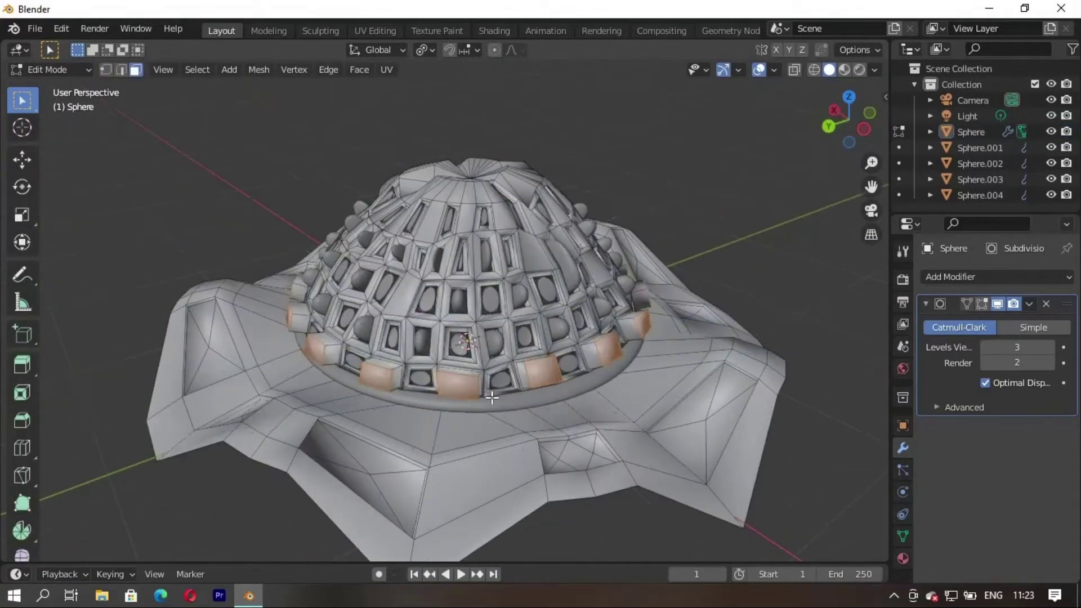
{"action": "middle_click_drag", "start_coordinate": [439, 357], "coordinate": [488, 379]}
{"action": "key", "text": "Tab"}
{"action": "scroll", "coordinate": [488, 378], "scroll_direction": "down", "scroll_amount": 3}
{"action": "middle_click_drag", "start_coordinate": [445, 415], "coordinate": [519, 398]}
{"action": "key", "text": "Tab"}
{"action": "scroll", "coordinate": [440, 411], "scroll_direction": "up", "scroll_amount": 3}
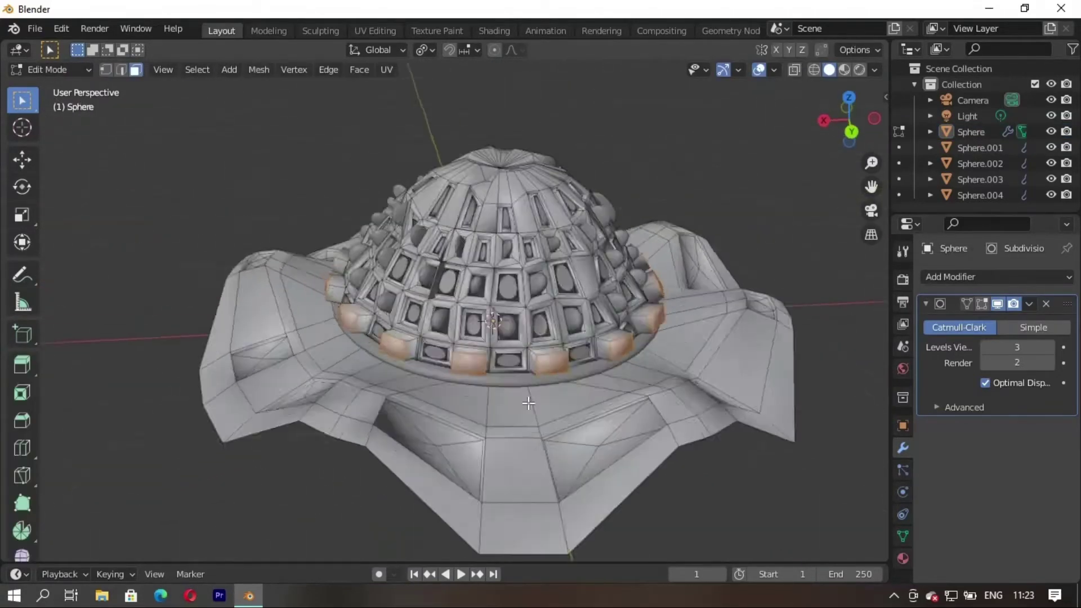
{"action": "scroll", "coordinate": [414, 408], "scroll_direction": "up", "scroll_amount": 2}
{"action": "middle_click_drag", "start_coordinate": [415, 407], "coordinate": [532, 517]}
Step: Finish the base ring into a row of raised knobs and check them in Object Mode
{"action": "left_click", "coordinate": [519, 509]}
{"action": "key", "text": "Tab"}
{"action": "scroll", "coordinate": [447, 409], "scroll_direction": "down", "scroll_amount": 4}
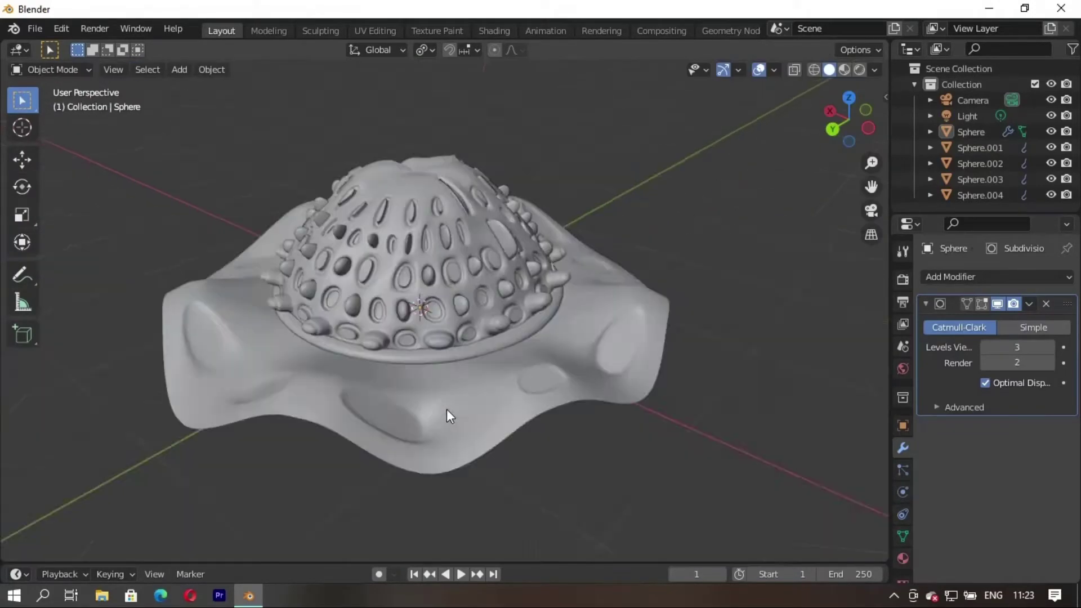
{"action": "mouse_move", "coordinate": [447, 409]}
{"action": "middle_mouse_down"}
{"action": "mouse_move", "coordinate": [488, 367]}
{"action": "mouse_move", "coordinate": [479, 398]}
{"action": "middle_mouse_up"}
{"action": "key", "text": "Tab"}
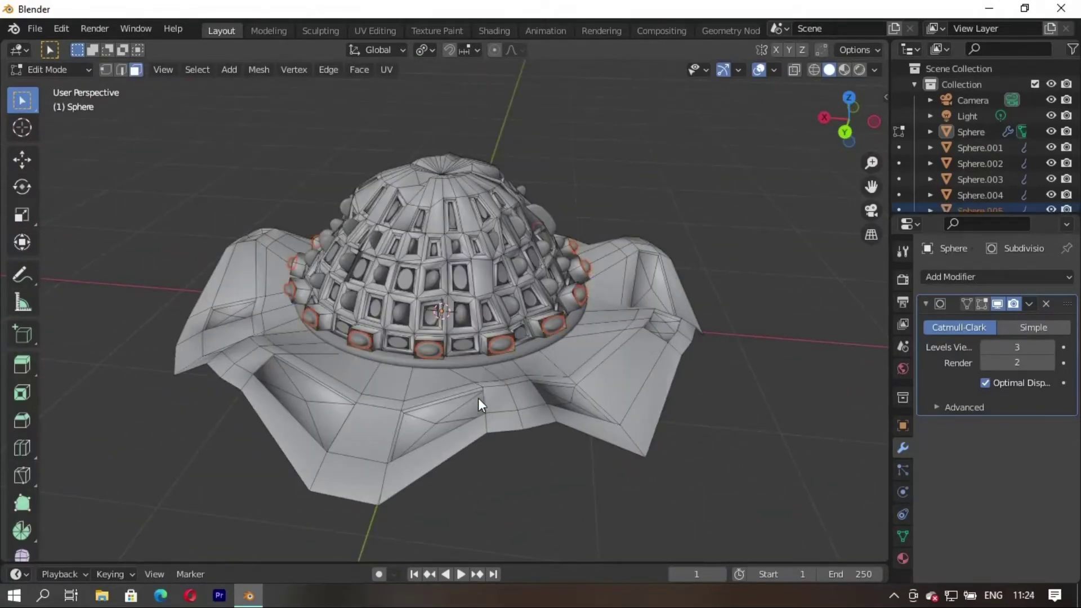
Step: Select faces around the wavy brim walls and begin insetting them
{"action": "key", "text": "Tab"}
{"action": "mouse_move", "coordinate": [398, 410]}
{"action": "middle_mouse_down"}
{"action": "mouse_move", "coordinate": [499, 289]}
{"action": "mouse_move", "coordinate": [445, 428]}
{"action": "middle_mouse_up"}
{"action": "key", "text": "Tab"}
{"action": "left_click", "coordinate": [342, 420], "text": "shift"}
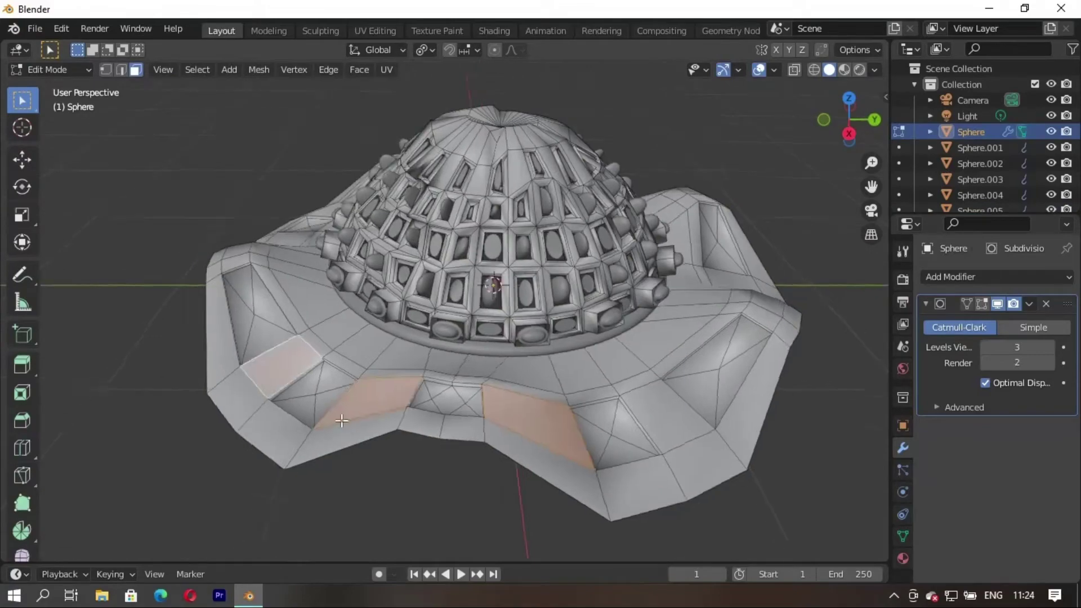
{"action": "mouse_move", "coordinate": [341, 421]}
{"action": "middle_mouse_down"}
{"action": "mouse_move", "coordinate": [271, 379]}
{"action": "mouse_move", "coordinate": [451, 422]}
{"action": "middle_mouse_up"}
{"action": "key", "text": "i"}
Step: Preview the brim inset from several angles, switching between Object and Edit Mode
{"action": "key", "text": "Tab"}
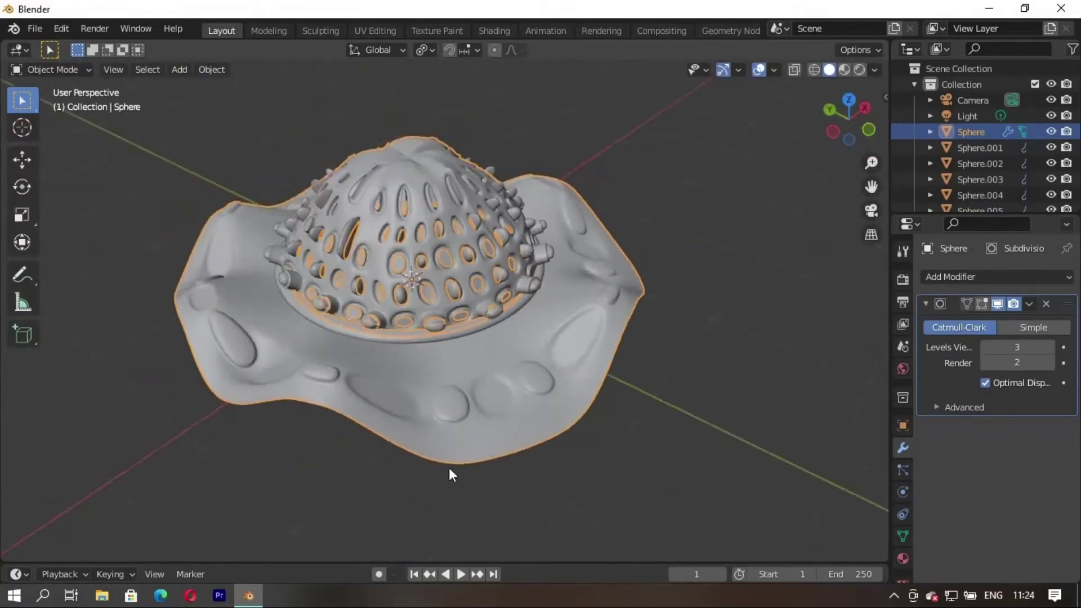
{"action": "mouse_move", "coordinate": [448, 467]}
{"action": "middle_mouse_down"}
{"action": "mouse_move", "coordinate": [407, 458]}
{"action": "mouse_move", "coordinate": [461, 464]}
{"action": "mouse_move", "coordinate": [459, 370]}
{"action": "middle_mouse_up"}
{"action": "key", "text": "Tab"}
{"action": "key", "text": "i"}
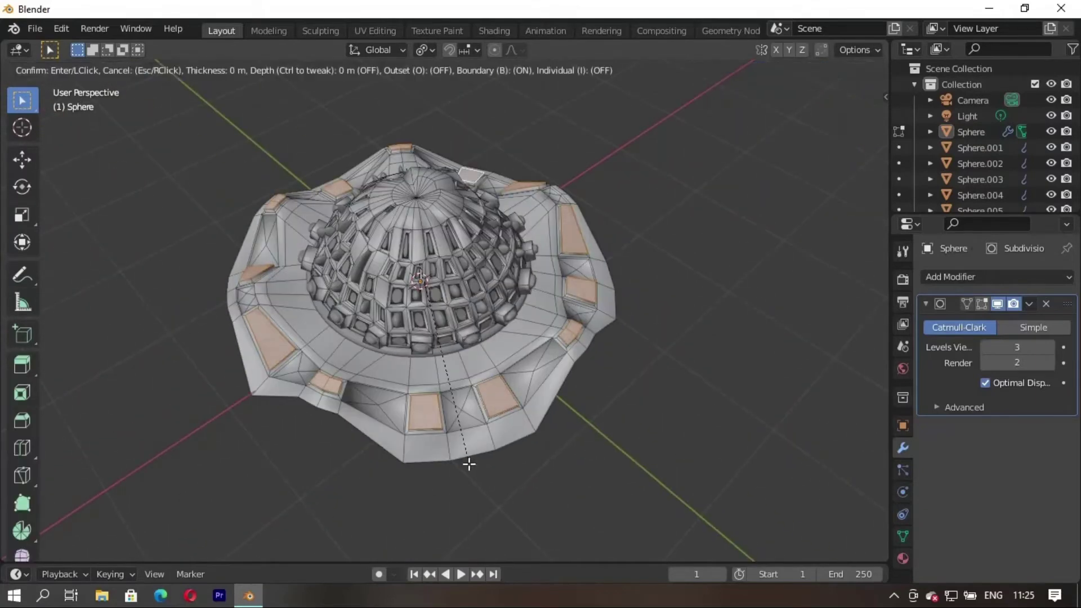
{"action": "key", "text": "Tab"}
{"action": "middle_click_drag", "start_coordinate": [460, 462], "coordinate": [351, 467]}
{"action": "key", "text": "Tab"}
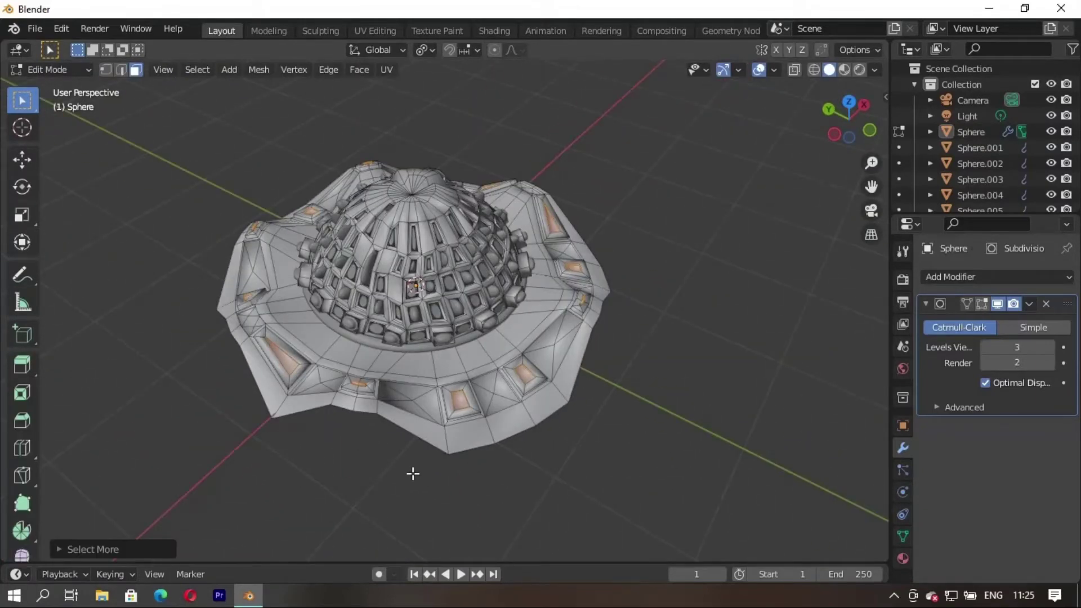
{"action": "key", "text": "Tab"}
{"action": "mouse_move", "coordinate": [483, 425]}
{"action": "middle_mouse_down"}
{"action": "mouse_move", "coordinate": [560, 405]}
{"action": "mouse_move", "coordinate": [444, 397]}
{"action": "mouse_move", "coordinate": [467, 418]}
{"action": "mouse_move", "coordinate": [429, 383]}
{"action": "mouse_move", "coordinate": [563, 445]}
{"action": "middle_mouse_up"}
{"action": "key", "text": "Tab"}
Step: Inset the brim faces into small recessed dents, preview them, and make Sphere.004 active
{"action": "key", "text": "i"}
{"action": "left_click", "coordinate": [620, 464]}
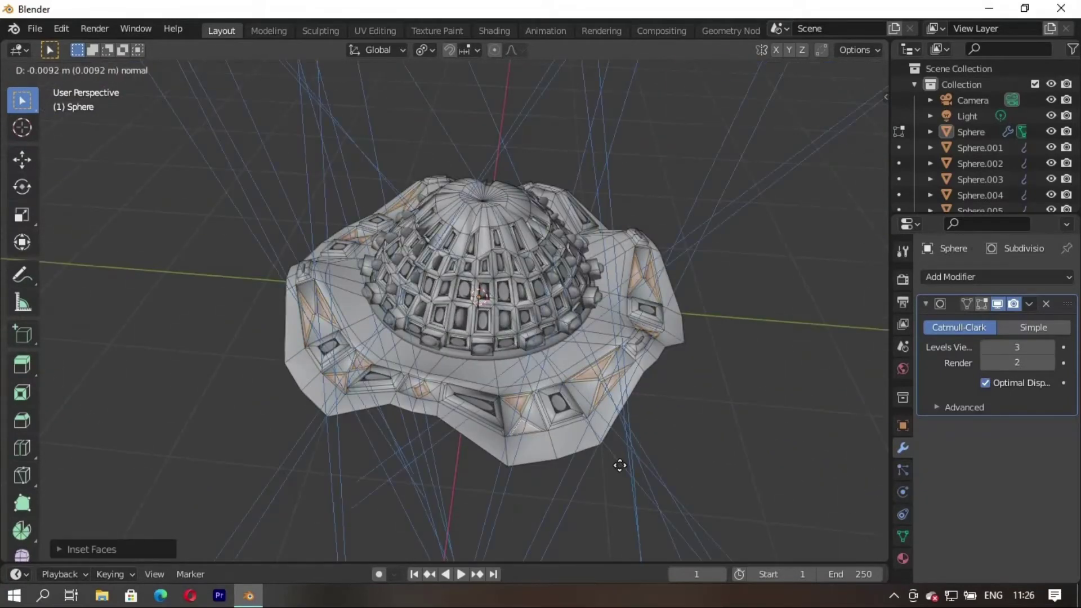
{"action": "key", "text": "Tab"}
{"action": "mouse_move", "coordinate": [436, 448]}
{"action": "middle_mouse_down"}
{"action": "mouse_move", "coordinate": [529, 444]}
{"action": "mouse_move", "coordinate": [474, 442]}
{"action": "mouse_move", "coordinate": [415, 366]}
{"action": "mouse_move", "coordinate": [477, 292]}
{"action": "mouse_move", "coordinate": [478, 411]}
{"action": "mouse_move", "coordinate": [239, 340]}
{"action": "mouse_move", "coordinate": [594, 352]}
{"action": "mouse_move", "coordinate": [502, 414]}
{"action": "mouse_move", "coordinate": [472, 313]}
{"action": "mouse_move", "coordinate": [343, 379]}
{"action": "middle_mouse_up"}
{"action": "key", "text": "Tab"}
{"action": "key", "text": "Tab"}
{"action": "left_click", "coordinate": [472, 313]}
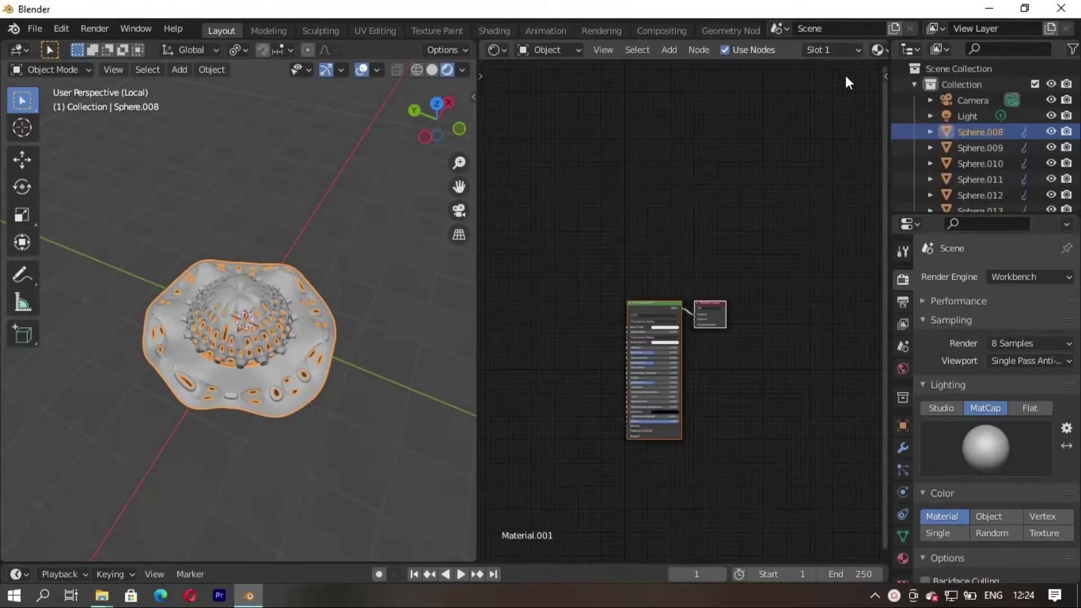
Step: Set the render engine to Eevee
{"action": "scroll", "coordinate": [740, 234], "scroll_direction": "up", "scroll_amount": 3}
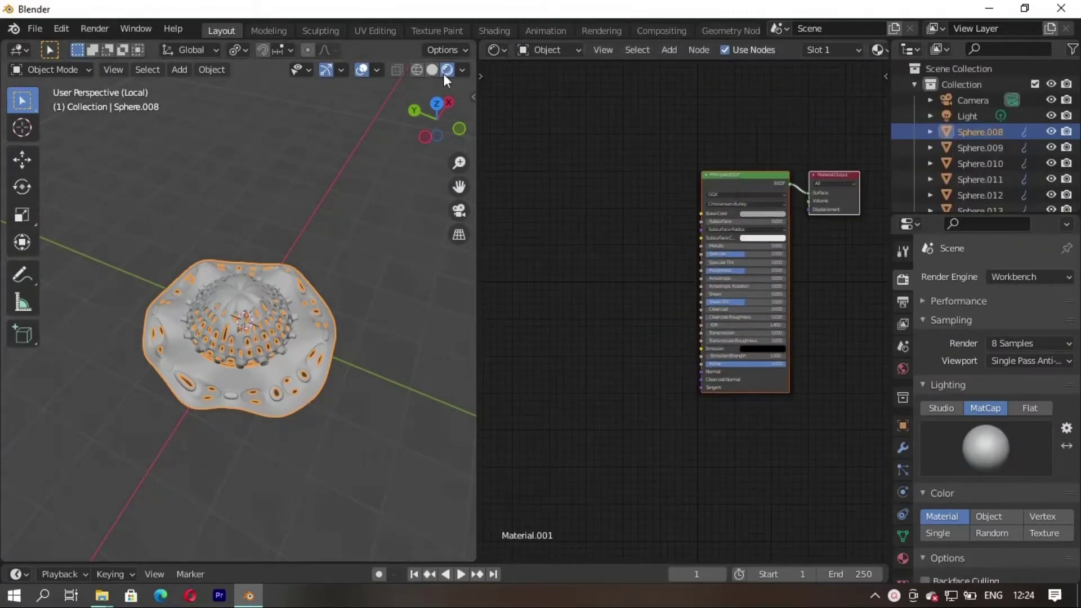
{"action": "left_click_drag", "start_coordinate": [437, 116], "coordinate": [428, 130]}
{"action": "scroll", "coordinate": [237, 337], "scroll_direction": "up", "scroll_amount": 3}
{"action": "left_click", "coordinate": [1066, 277]}
{"action": "left_click", "coordinate": [1001, 295]}
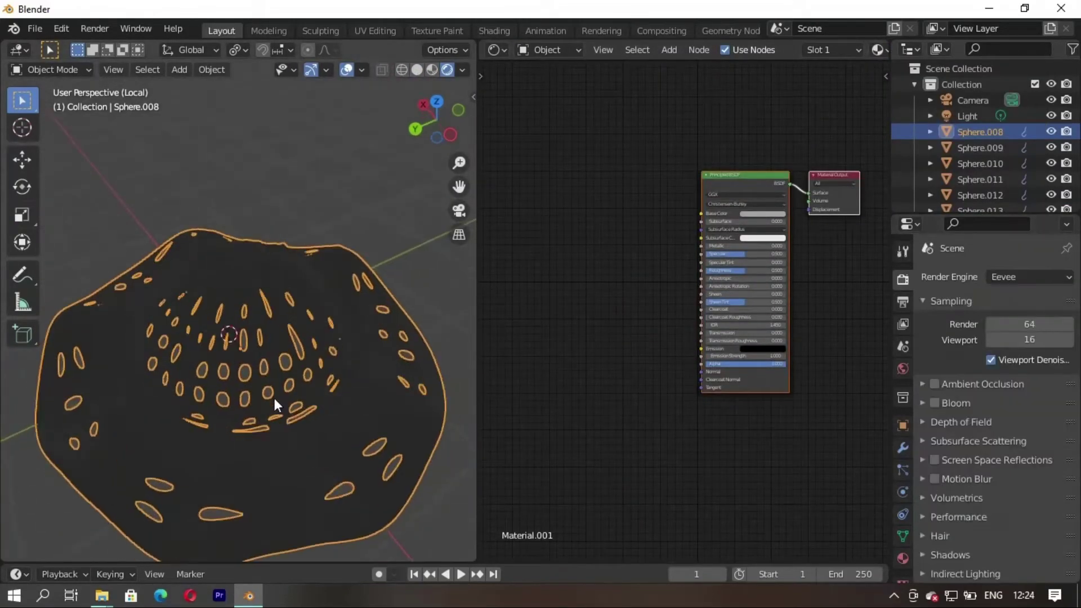
Step: Add a Bump node and link its Normal to the Principled BSDF Normal
{"action": "key", "text": "shift+a"}
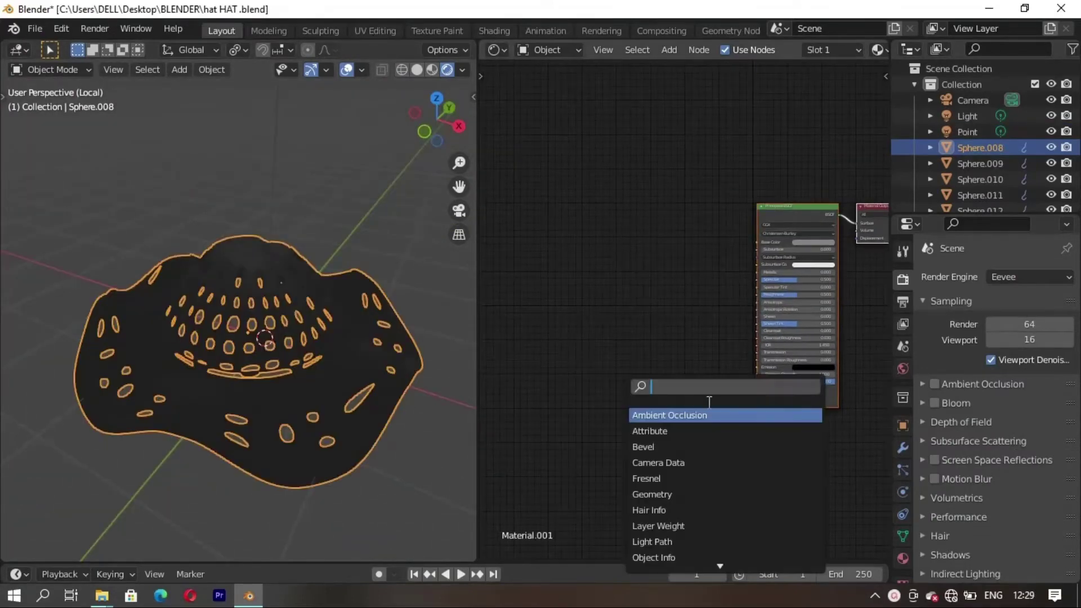
{"action": "type", "text": "bump"}
{"action": "key", "text": "Return"}
{"action": "left_click", "coordinate": [613, 383]}
{"action": "scroll", "coordinate": [676, 394], "scroll_direction": "up", "scroll_amount": 2}
{"action": "left_click_drag", "start_coordinate": [632, 358], "coordinate": [729, 410]}
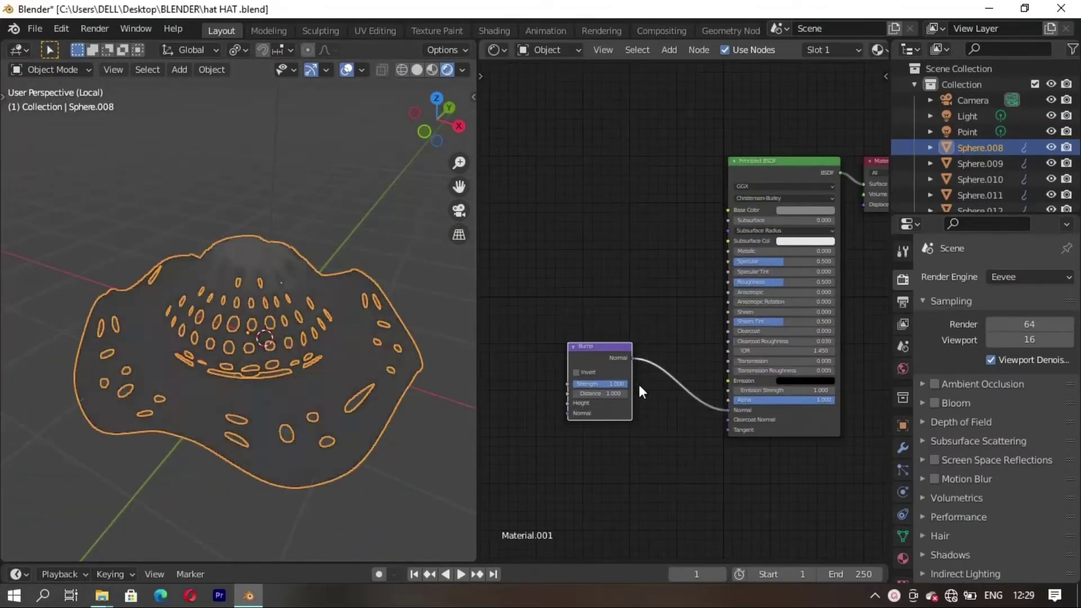
{"action": "middle_click_drag", "start_coordinate": [640, 386], "coordinate": [731, 394]}
{"action": "key", "text": "shift+a"}
{"action": "type", "text": "V"}
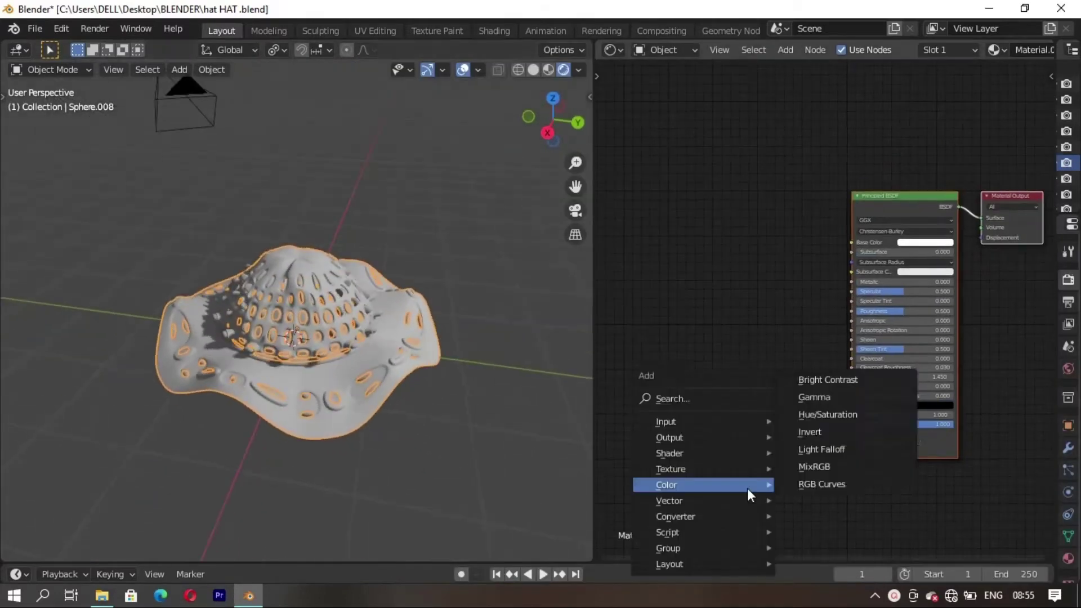
Step: Add a Bump node and connect it to the Principled BSDF Normal
{"action": "key", "text": "shift+a"}
{"action": "type", "text": "b"}
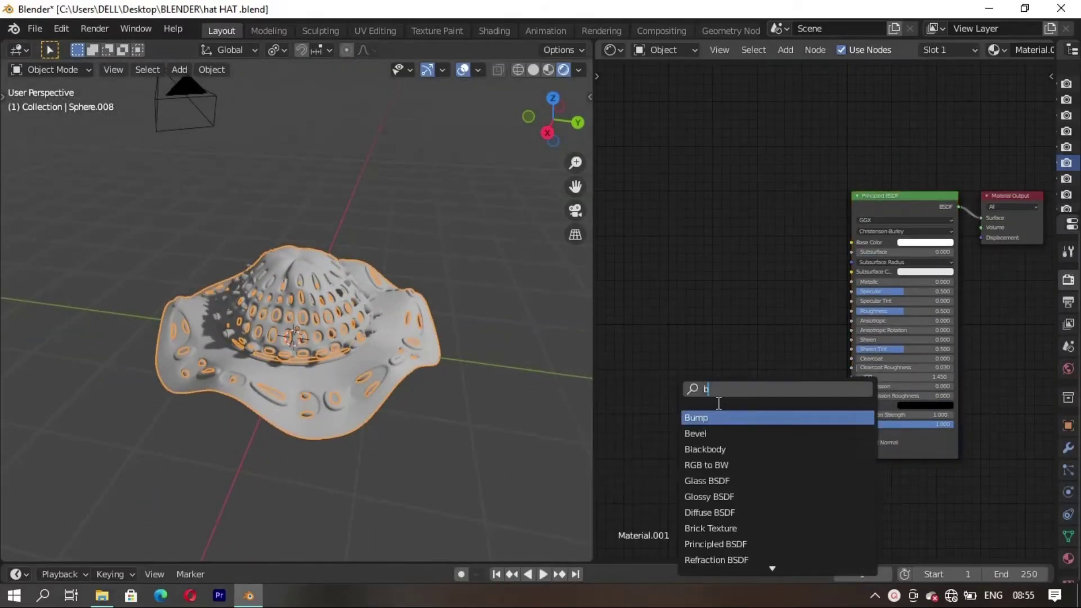
{"action": "key", "text": "Return"}
{"action": "left_click", "coordinate": [726, 433]}
{"action": "left_click_drag", "start_coordinate": [764, 412], "coordinate": [853, 439]}
{"action": "scroll", "coordinate": [670, 251], "scroll_direction": "down", "scroll_amount": 2}
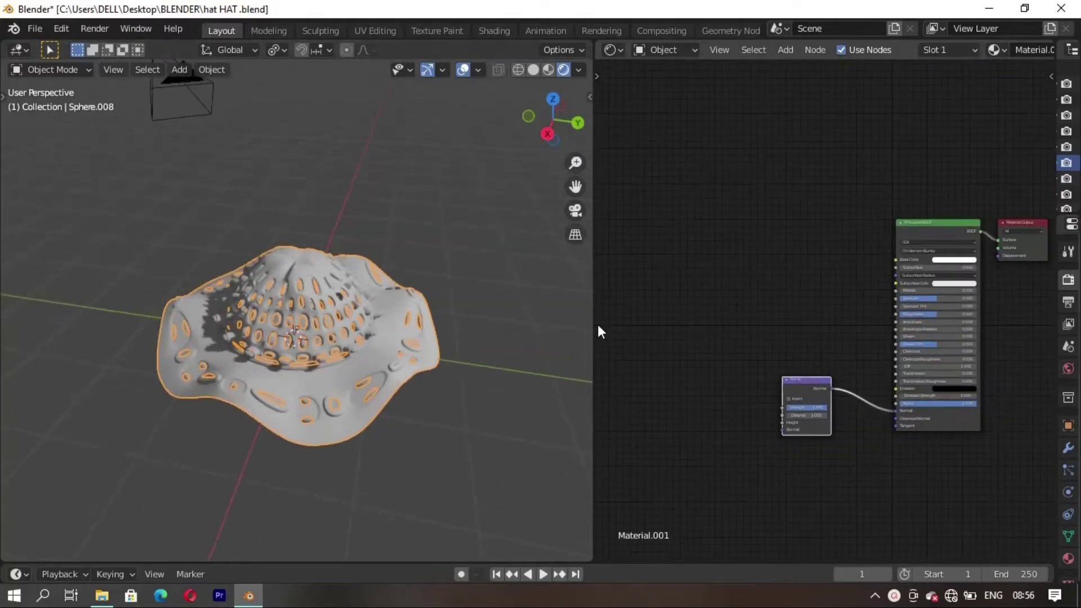
Step: Add two Voronoi Texture nodes and give them Texture Coordinate and Mapping nodes
{"action": "key", "text": "shift+a"}
{"action": "type", "text": "m"}
{"action": "key", "text": "BackSpace"}
{"action": "type", "text": "v"}
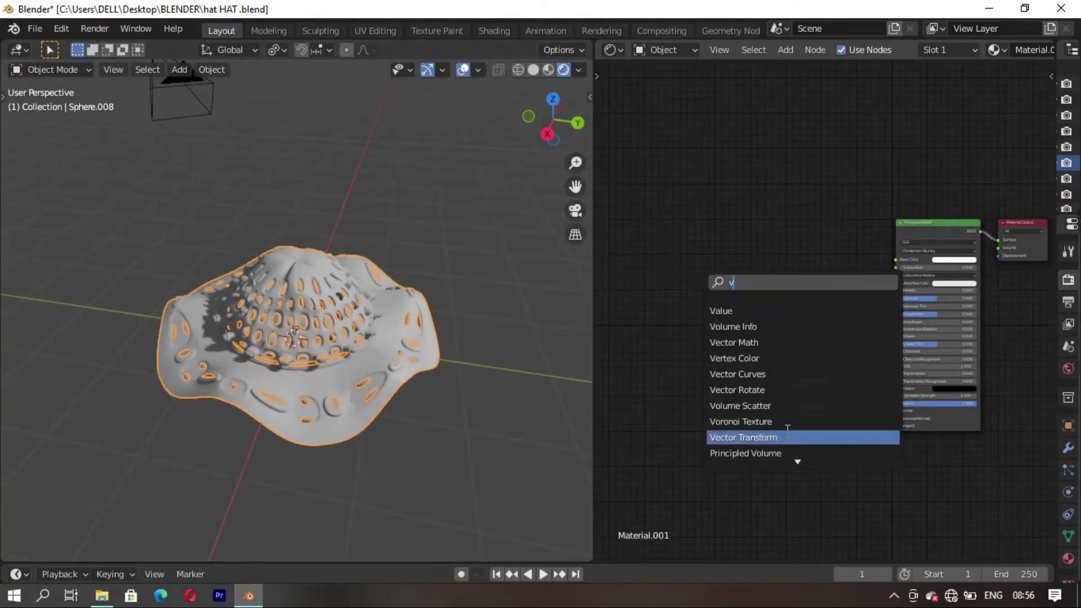
{"action": "left_click", "coordinate": [796, 455]}
{"action": "left_click", "coordinate": [729, 253]}
{"action": "key", "text": "shift+d"}
{"action": "left_click", "coordinate": [781, 333]}
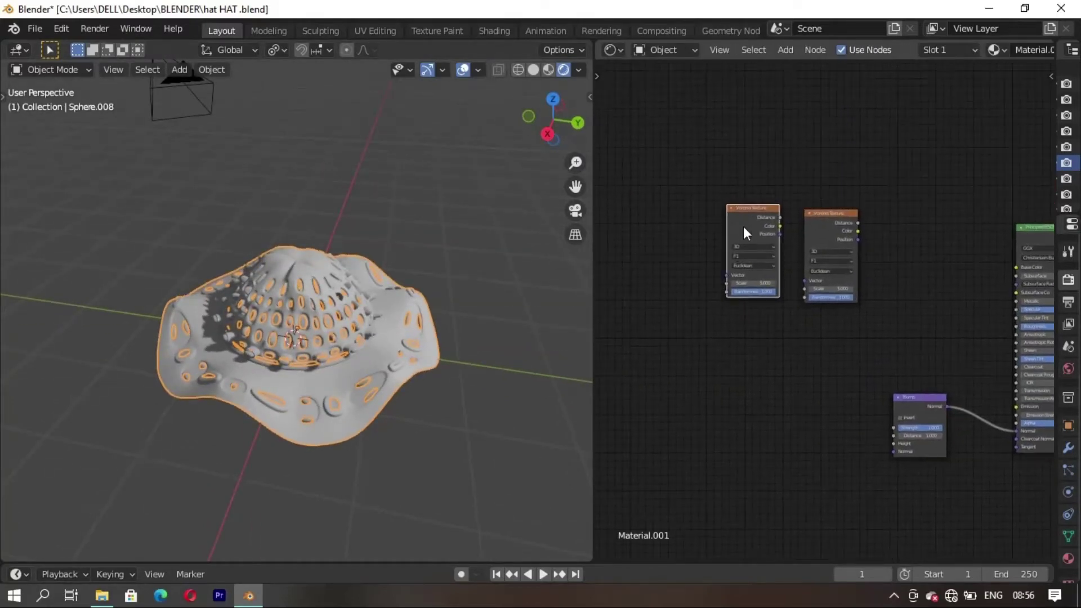
{"action": "key", "text": "ctrl+t"}
Step: Arrange the Mapping node and link the first Voronoi's Color into the second's Randomness
{"action": "scroll", "coordinate": [659, 374], "scroll_direction": "down", "scroll_amount": 1}
{"action": "scroll", "coordinate": [769, 329], "scroll_direction": "up", "scroll_amount": 1}
{"action": "scroll", "coordinate": [769, 329], "scroll_direction": "up", "scroll_amount": 1}
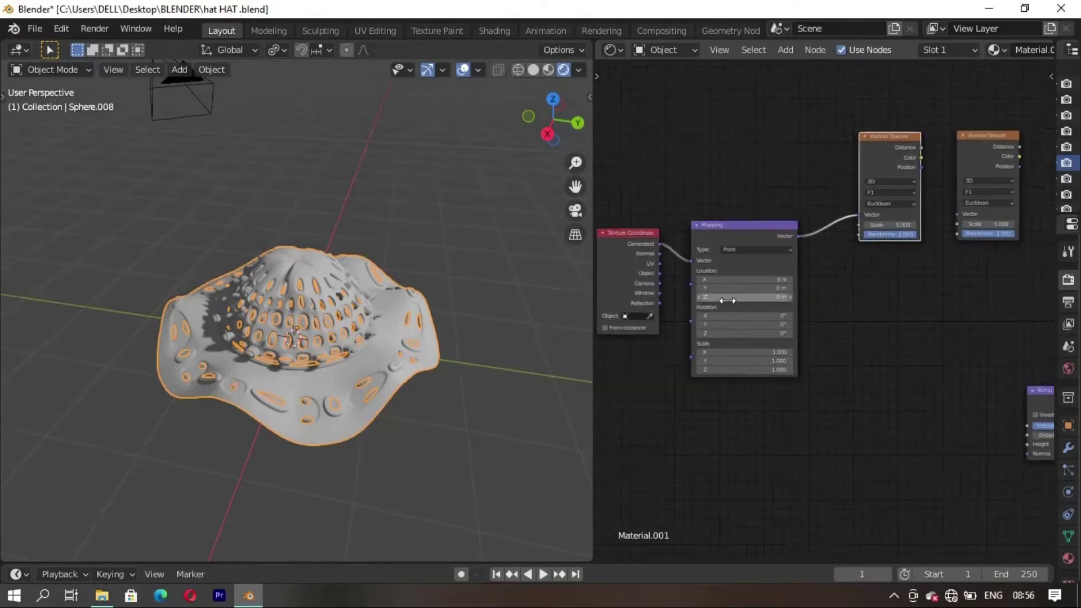
{"action": "middle_click_drag", "start_coordinate": [769, 328], "coordinate": [805, 328]}
{"action": "left_click_drag", "start_coordinate": [749, 225], "coordinate": [722, 225]}
{"action": "scroll", "coordinate": [850, 189], "scroll_direction": "down", "scroll_amount": 1}
{"action": "left_click_drag", "start_coordinate": [844, 205], "coordinate": [873, 268]}
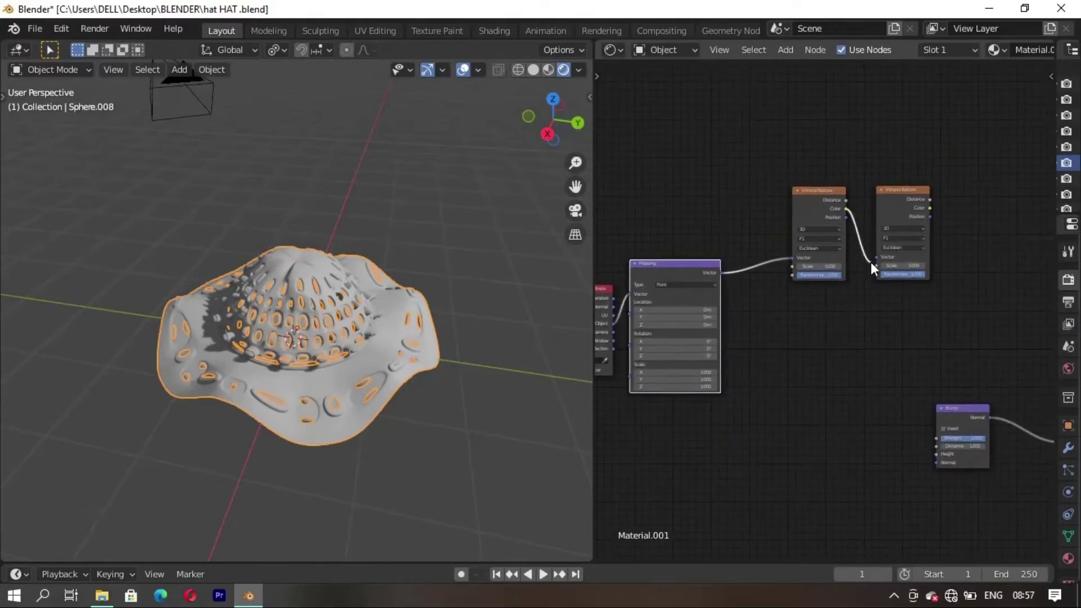
{"action": "scroll", "coordinate": [796, 289], "scroll_direction": "down", "scroll_amount": 1}
Step: Add a Color Ramp node feeding the Principled BSDF Base Color
{"action": "key", "text": "shift+a"}
{"action": "left_click", "coordinate": [822, 223]}
{"action": "type", "text": "color ramp"}
{"action": "key", "text": "Return"}
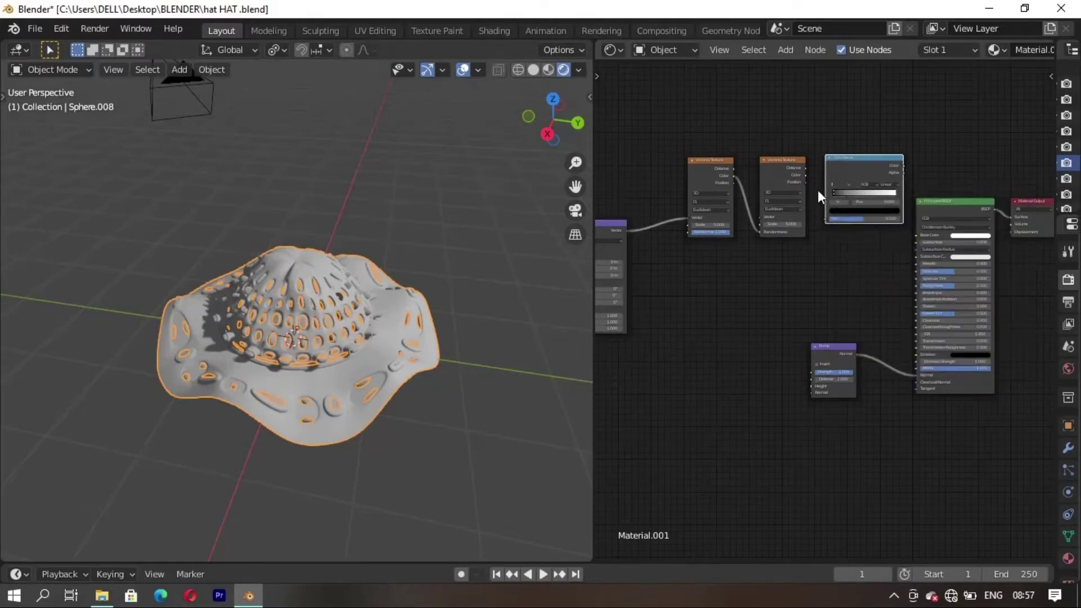
{"action": "left_click_drag", "start_coordinate": [833, 191], "coordinate": [856, 250]}
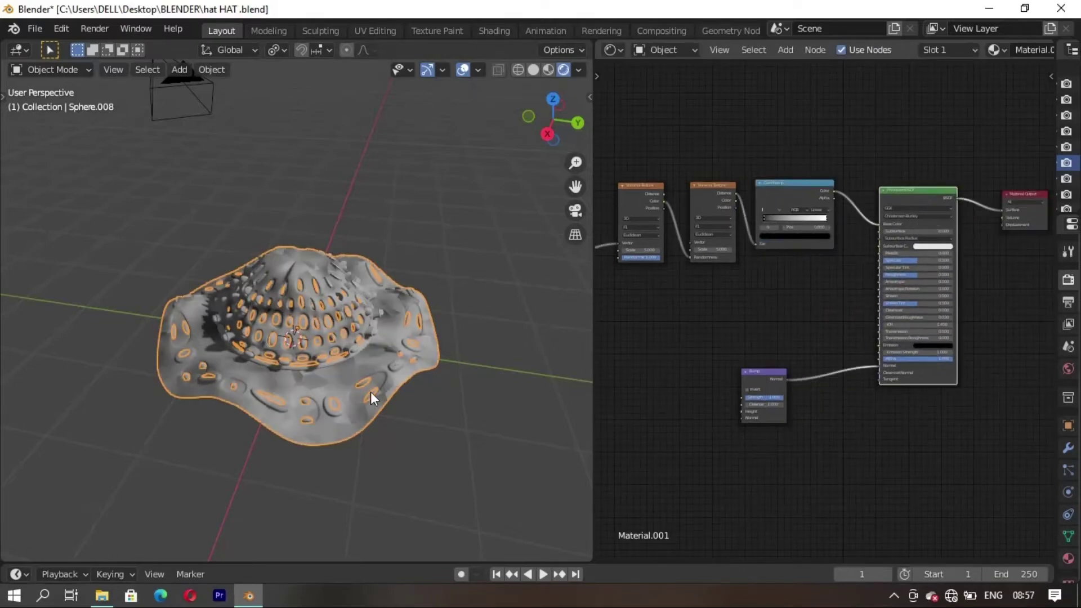
Step: Switch the Voronoi Texture feature to Smooth F1
{"action": "mouse_move", "coordinate": [298, 366]}
{"action": "middle_mouse_down"}
{"action": "mouse_move", "coordinate": [301, 417]}
{"action": "mouse_move", "coordinate": [326, 374]}
{"action": "mouse_move", "coordinate": [316, 360]}
{"action": "middle_mouse_up"}
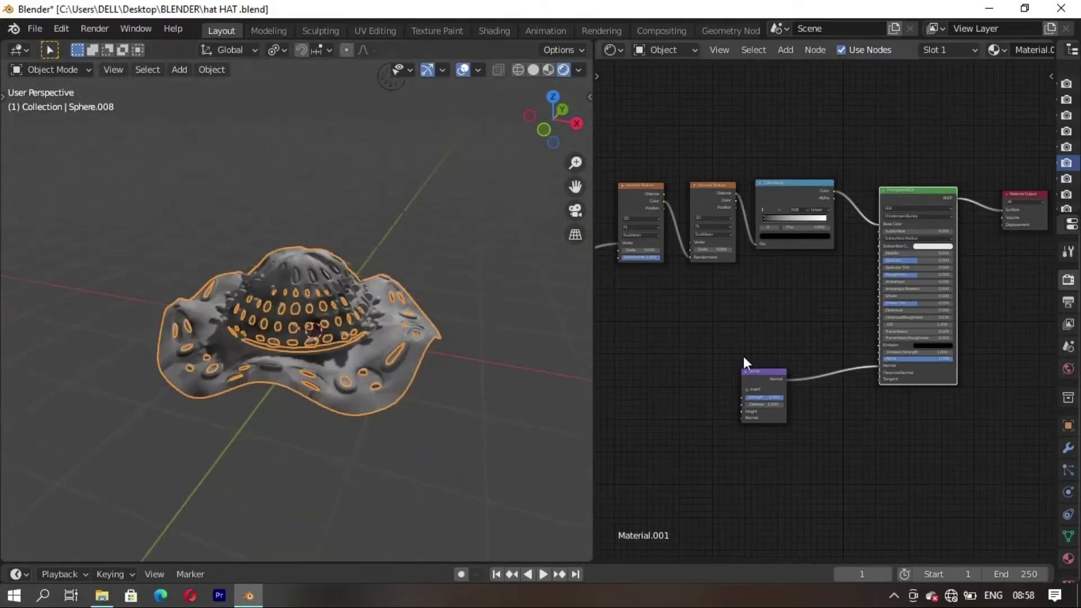
{"action": "scroll", "coordinate": [647, 309], "scroll_direction": "up", "scroll_amount": 1}
{"action": "left_click", "coordinate": [646, 213]}
{"action": "left_click", "coordinate": [646, 240]}
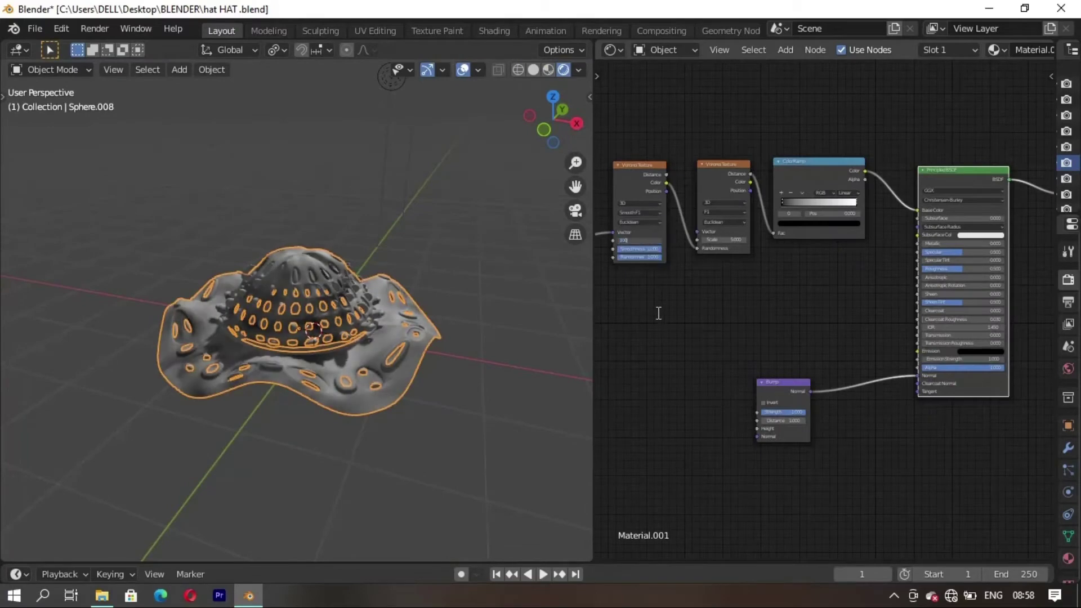
{"action": "left_click", "coordinate": [728, 239]}
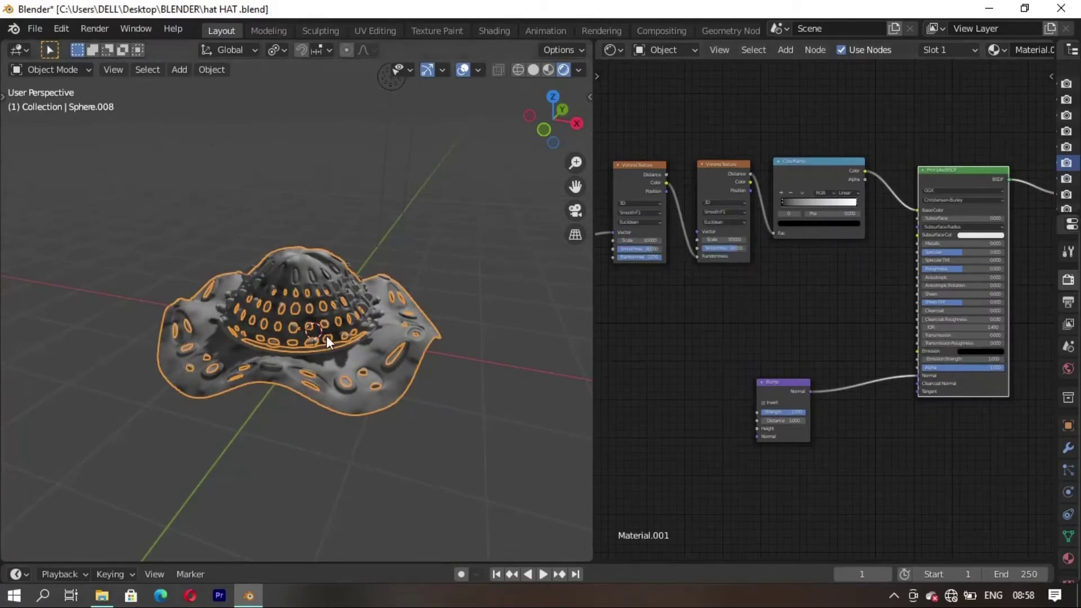
{"action": "middle_click_drag", "start_coordinate": [329, 342], "coordinate": [330, 386]}
{"action": "scroll", "coordinate": [833, 210], "scroll_direction": "up", "scroll_amount": 1}
Step: Adjust the Color Ramp stop colours, setting the left stop's value to 0.209
{"action": "left_click", "coordinate": [857, 187]}
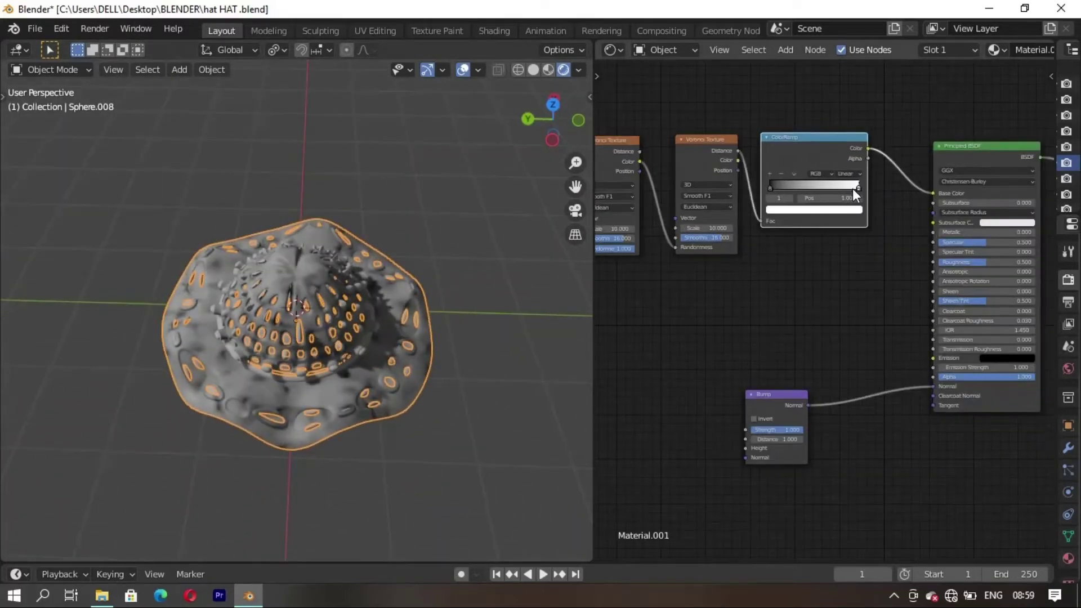
{"action": "left_click", "coordinate": [803, 125]}
{"action": "left_click_drag", "start_coordinate": [842, 130], "coordinate": [841, 92]}
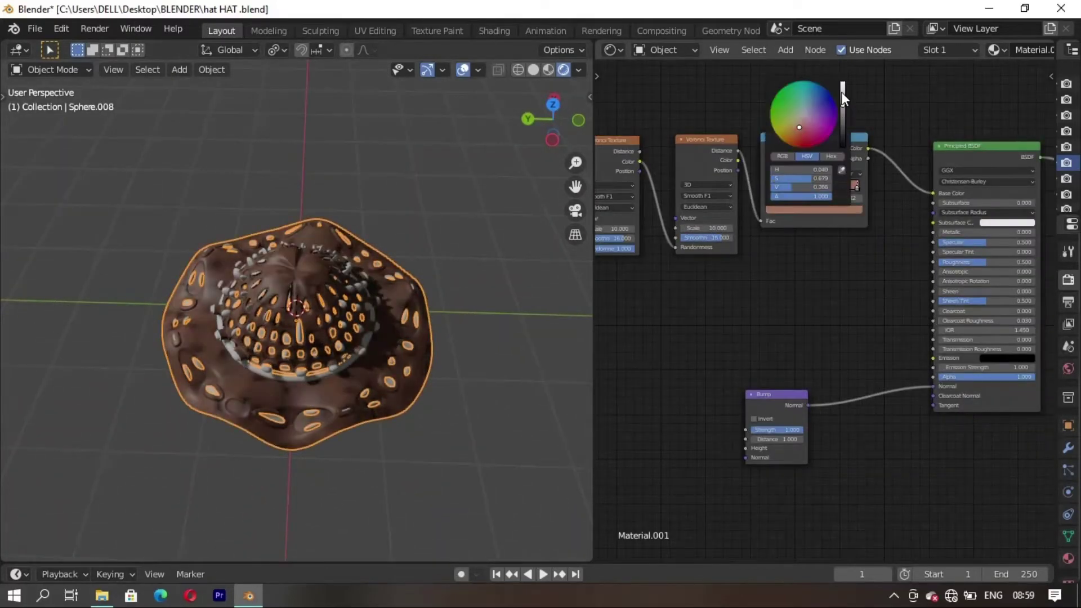
{"action": "left_click", "coordinate": [770, 186]}
{"action": "left_click", "coordinate": [783, 210]}
{"action": "mouse_move", "coordinate": [842, 143]}
{"action": "left_mouse_down"}
{"action": "mouse_move", "coordinate": [841, 80]}
{"action": "mouse_move", "coordinate": [851, 162]}
{"action": "left_mouse_up"}
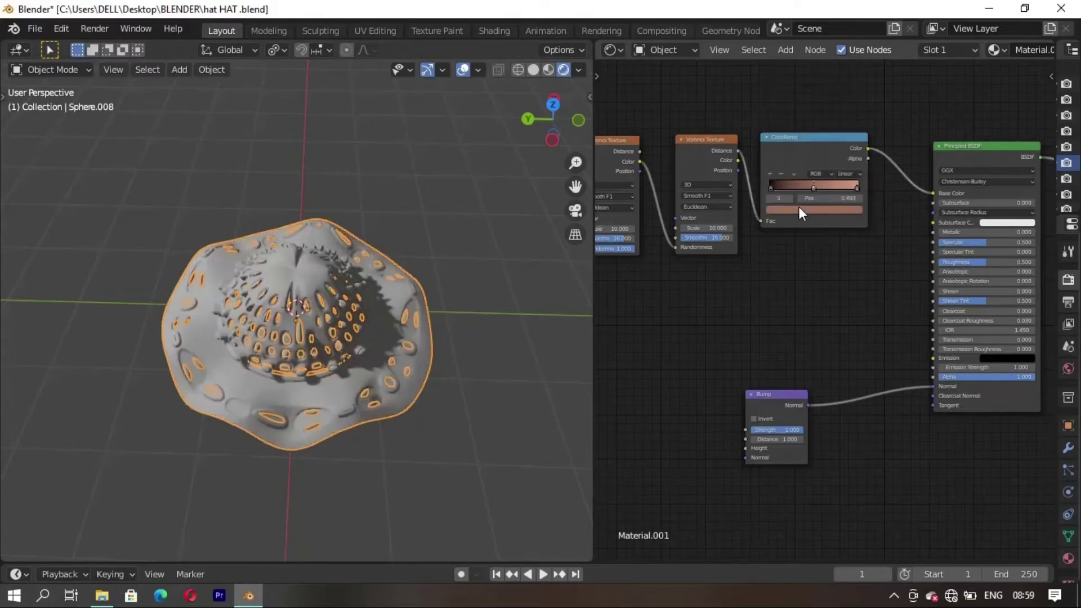
Step: Give the ramp stop a dark green hue, then select the ring object Sphere.009
{"action": "left_click", "coordinate": [811, 210]}
{"action": "left_click", "coordinate": [790, 107]}
{"action": "scroll", "coordinate": [803, 113], "scroll_direction": "down", "scroll_amount": 3}
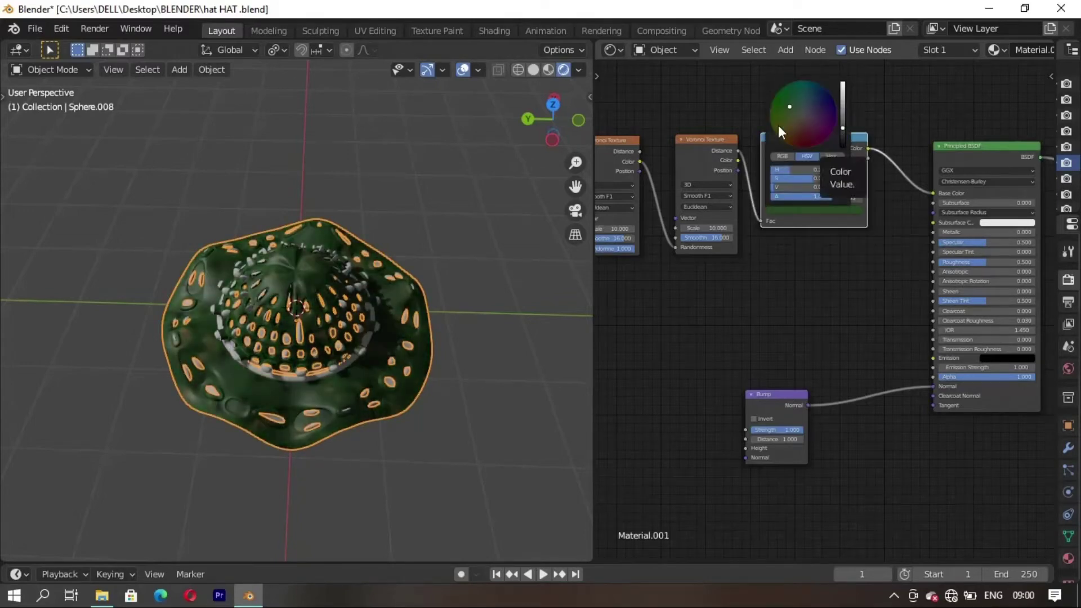
{"action": "mouse_move", "coordinate": [428, 316]}
{"action": "middle_mouse_down"}
{"action": "mouse_move", "coordinate": [374, 386]}
{"action": "mouse_move", "coordinate": [244, 382]}
{"action": "mouse_move", "coordinate": [394, 360]}
{"action": "middle_mouse_up"}
{"action": "scroll", "coordinate": [777, 355], "scroll_direction": "left", "scroll_amount": 3, "text": "ctrl"}
{"action": "mouse_move", "coordinate": [428, 394]}
{"action": "middle_mouse_down"}
{"action": "mouse_move", "coordinate": [343, 403]}
{"action": "mouse_move", "coordinate": [312, 380]}
{"action": "middle_mouse_up"}
{"action": "left_click", "coordinate": [301, 379]}
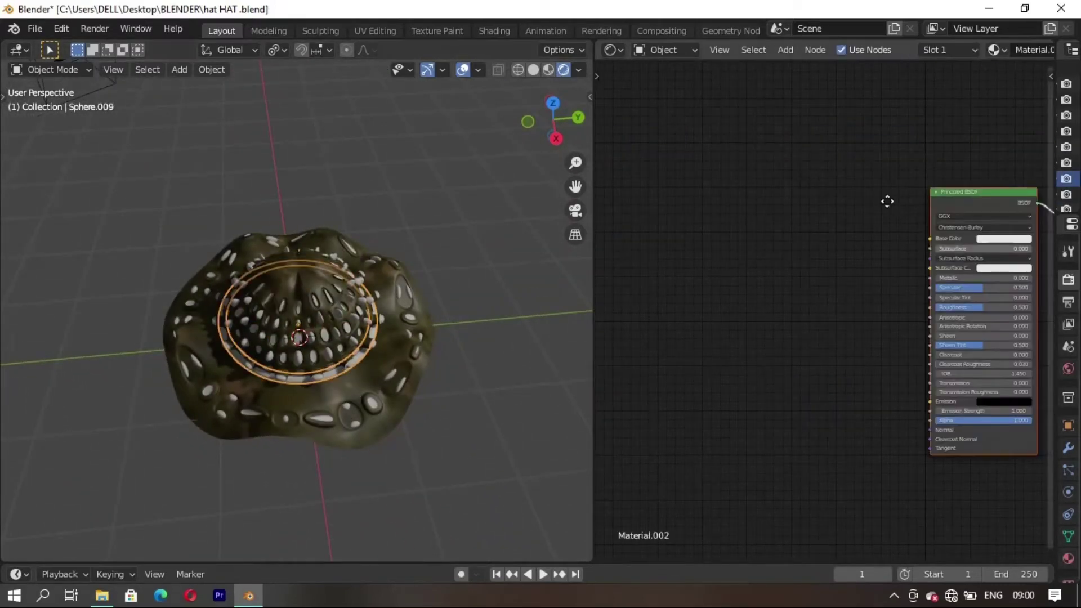
Step: Add a Bump node to Material.002 and link its output to the shader
{"action": "scroll", "coordinate": [875, 294], "scroll_direction": "right", "scroll_amount": 2, "text": "ctrl"}
{"action": "key", "text": "shift+a"}
{"action": "type", "text": "b"}
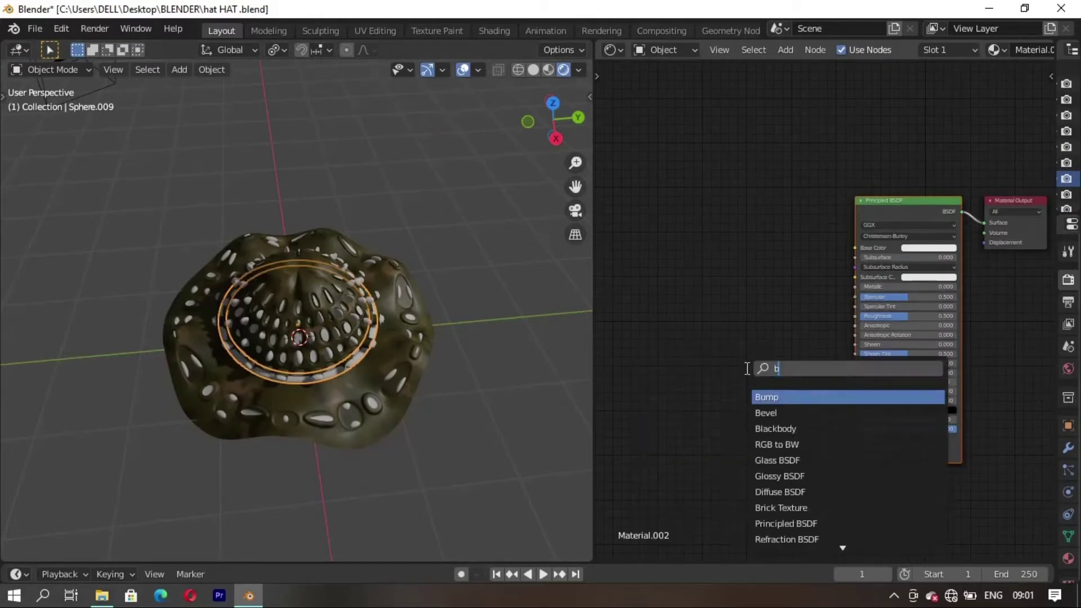
{"action": "left_click", "coordinate": [757, 394]}
{"action": "left_click", "coordinate": [761, 394]}
{"action": "left_click_drag", "start_coordinate": [792, 391], "coordinate": [841, 431]}
Step: Add a Voronoi Texture with Texture Coordinate and Mapping nodes via Ctrl+T
{"action": "scroll", "coordinate": [729, 199], "scroll_direction": "left", "scroll_amount": 3, "text": "ctrl"}
{"action": "key", "text": "shift+a"}
{"action": "type", "text": "voronoi"}
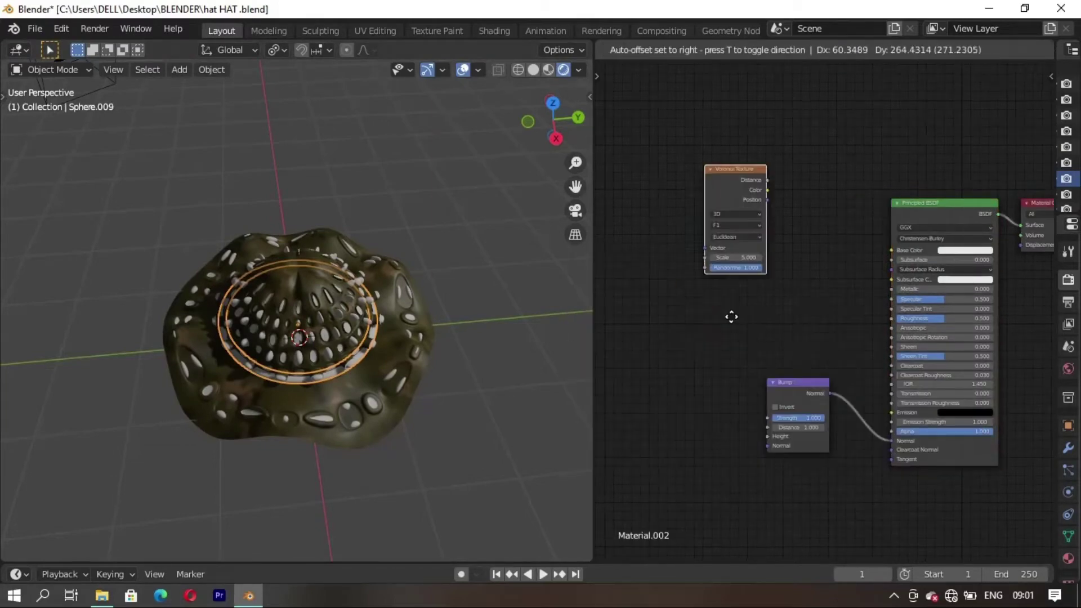
{"action": "left_click", "coordinate": [706, 219]}
{"action": "key", "text": "ctrl+t"}
Step: Add a ColorRamp node and link Texture Coordinate Object into Mapping
{"action": "key", "text": "shift+a"}
{"action": "type", "text": "c"}
{"action": "key", "text": "Return"}
{"action": "left_click", "coordinate": [765, 213]}
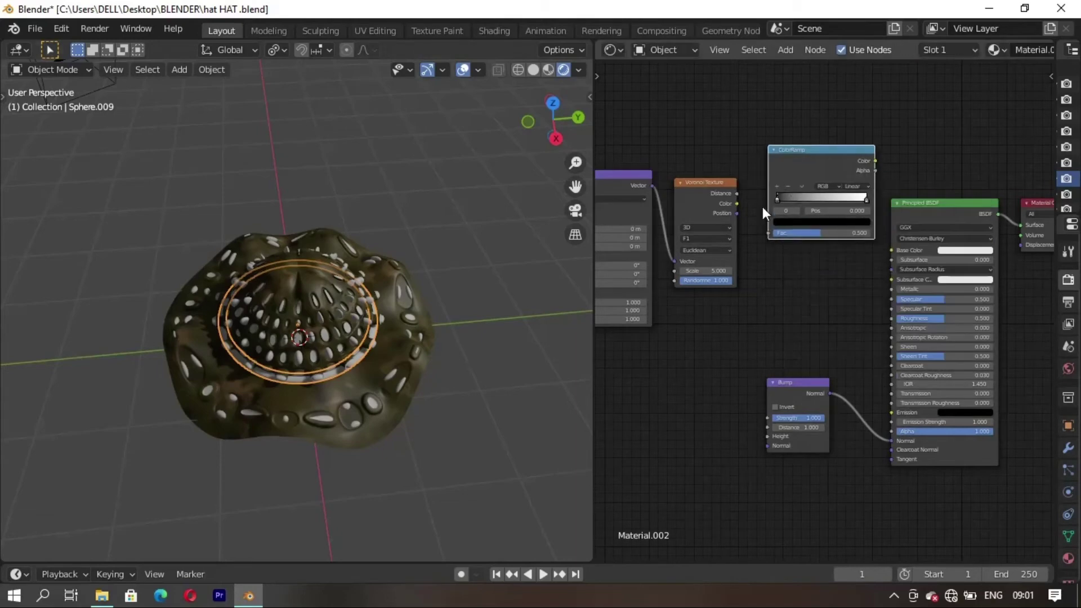
{"action": "scroll", "coordinate": [789, 281], "scroll_direction": "left", "scroll_amount": 5, "text": "ctrl"}
{"action": "middle_click_drag", "start_coordinate": [292, 338], "coordinate": [360, 321]}
{"action": "left_click_drag", "start_coordinate": [708, 210], "coordinate": [677, 228]}
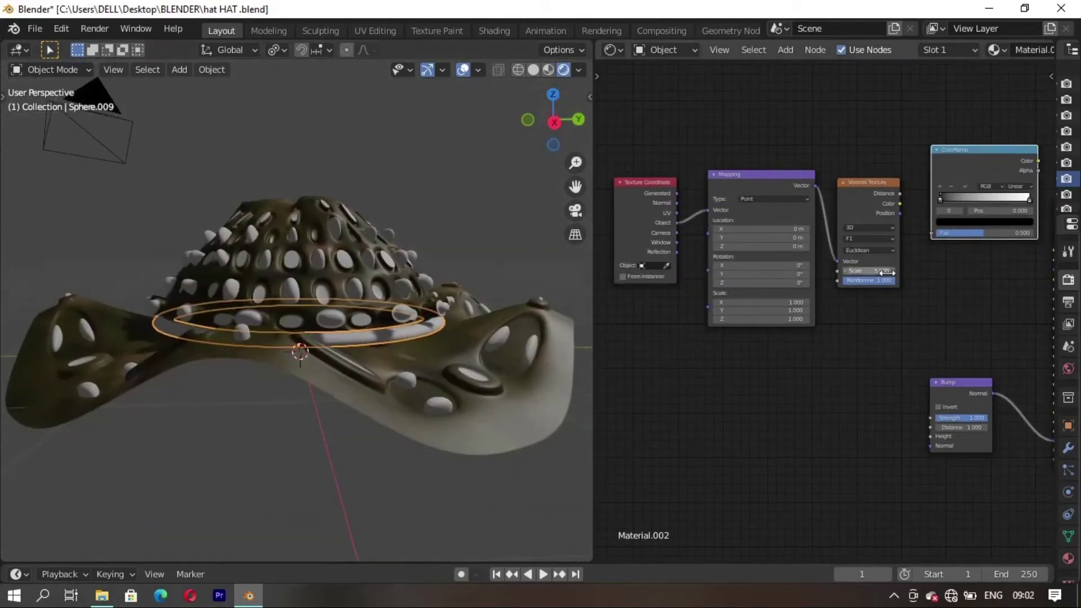
Step: Set the Voronoi to Smooth F1, make a ramp stop reddish-brown, and feed the ramp into Base Color
{"action": "left_click", "coordinate": [851, 267]}
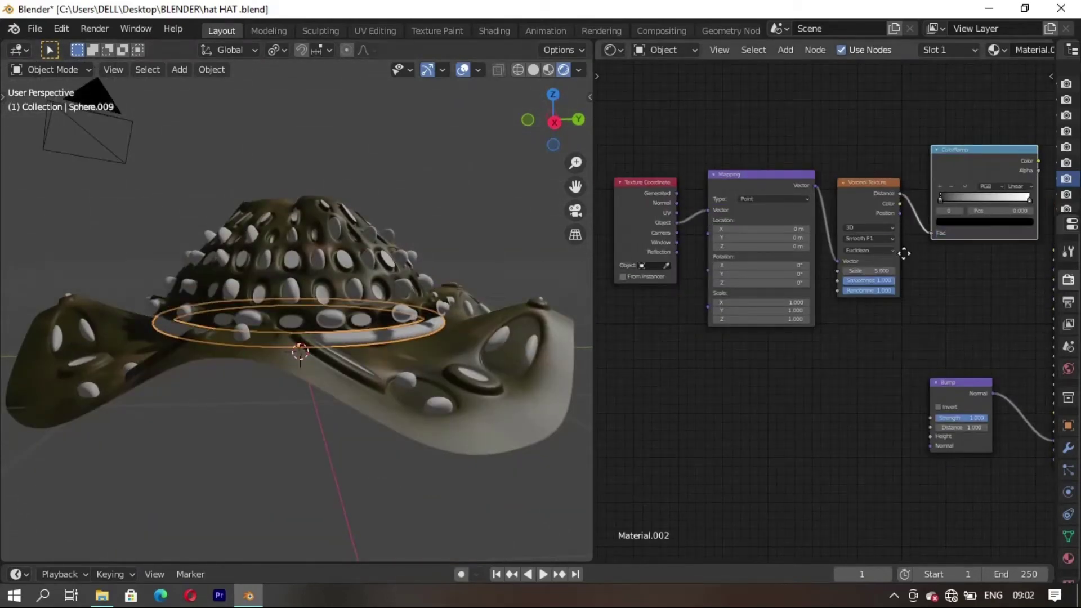
{"action": "middle_click_drag", "start_coordinate": [904, 253], "coordinate": [851, 262]}
{"action": "left_click", "coordinate": [938, 231]}
{"action": "left_click", "coordinate": [907, 162]}
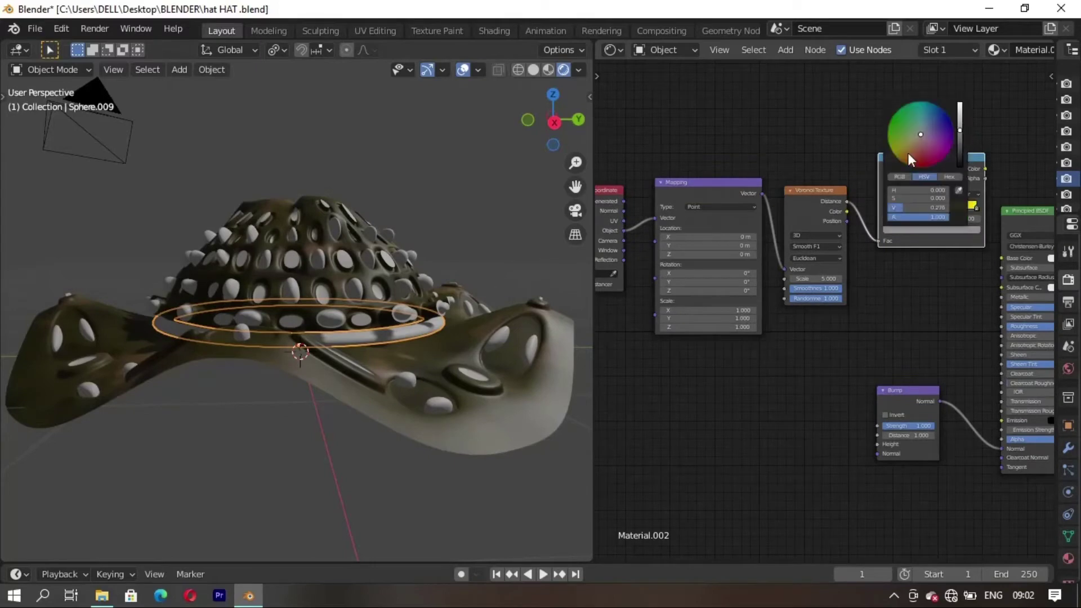
{"action": "left_click", "coordinate": [910, 159]}
{"action": "left_click_drag", "start_coordinate": [999, 244], "coordinate": [1001, 258]}
{"action": "mouse_move", "coordinate": [266, 417]}
{"action": "middle_mouse_down"}
{"action": "mouse_move", "coordinate": [277, 377]}
{"action": "mouse_move", "coordinate": [424, 354]}
{"action": "mouse_move", "coordinate": [259, 388]}
{"action": "mouse_move", "coordinate": [394, 377]}
{"action": "middle_mouse_up"}
Step: Set the hat's Voronoi to Smooth F1 and duplicate the Voronoi node
{"action": "scroll", "coordinate": [763, 360], "scroll_direction": "down", "scroll_amount": 5}
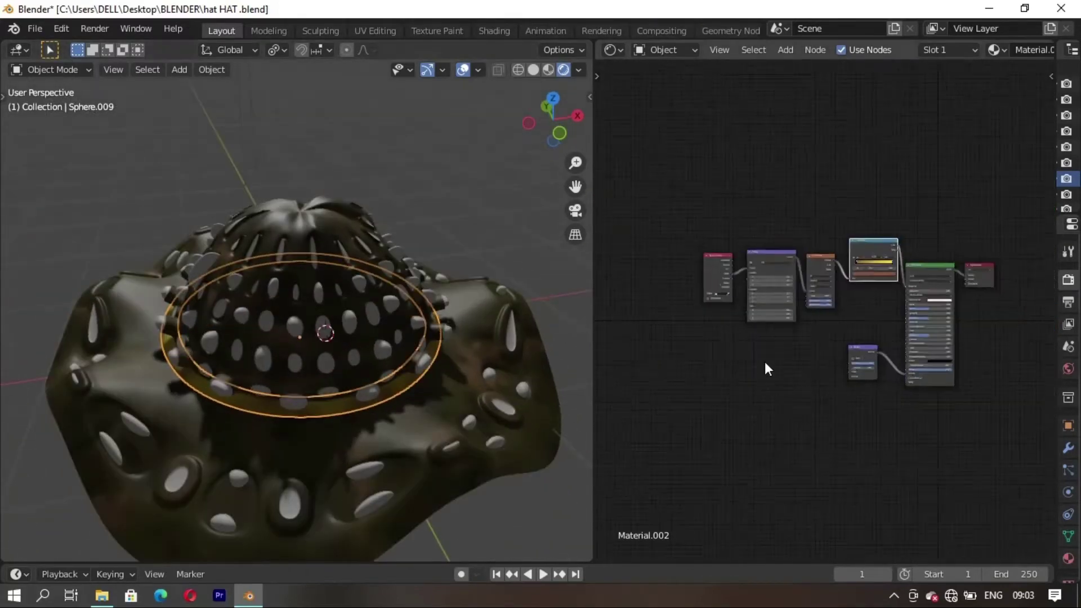
{"action": "left_click", "coordinate": [458, 222]}
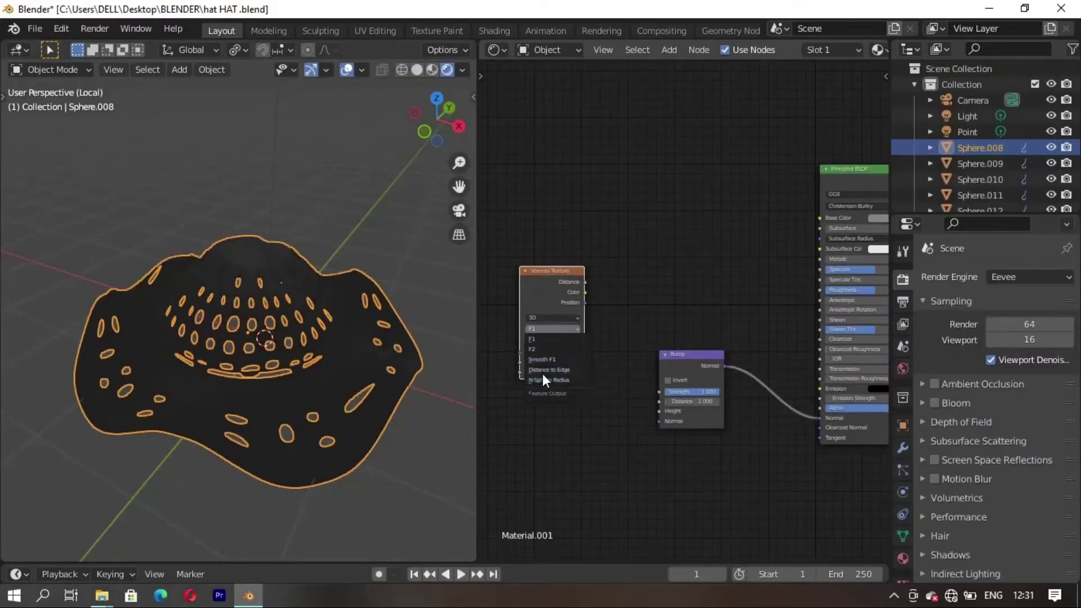
{"action": "left_click", "coordinate": [542, 359]}
{"action": "left_click_drag", "start_coordinate": [584, 354], "coordinate": [627, 251]}
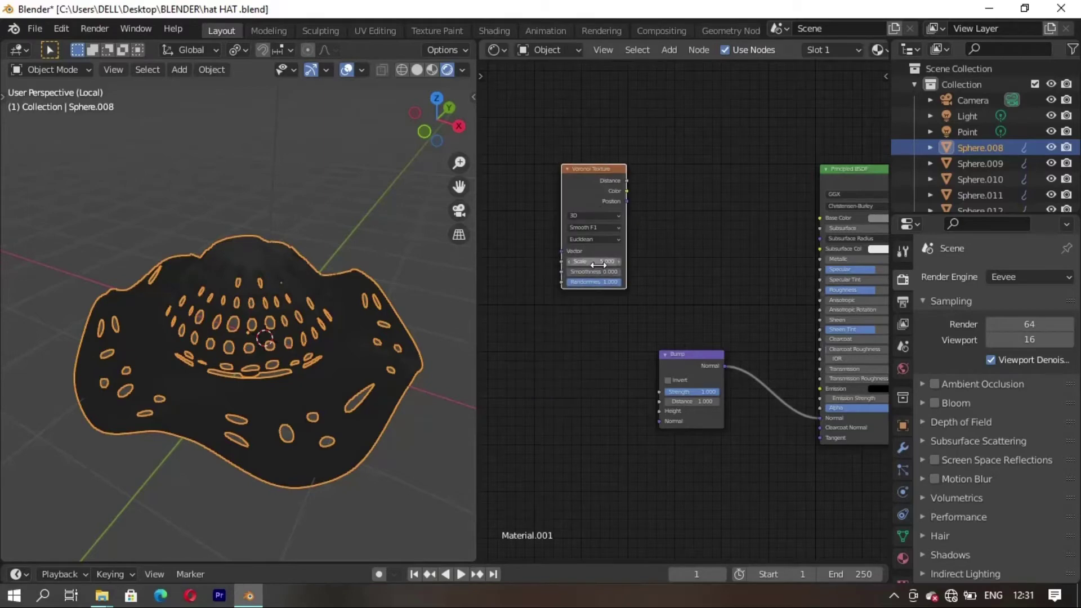
{"action": "key", "text": "shift+d"}
{"action": "left_click", "coordinate": [538, 188]}
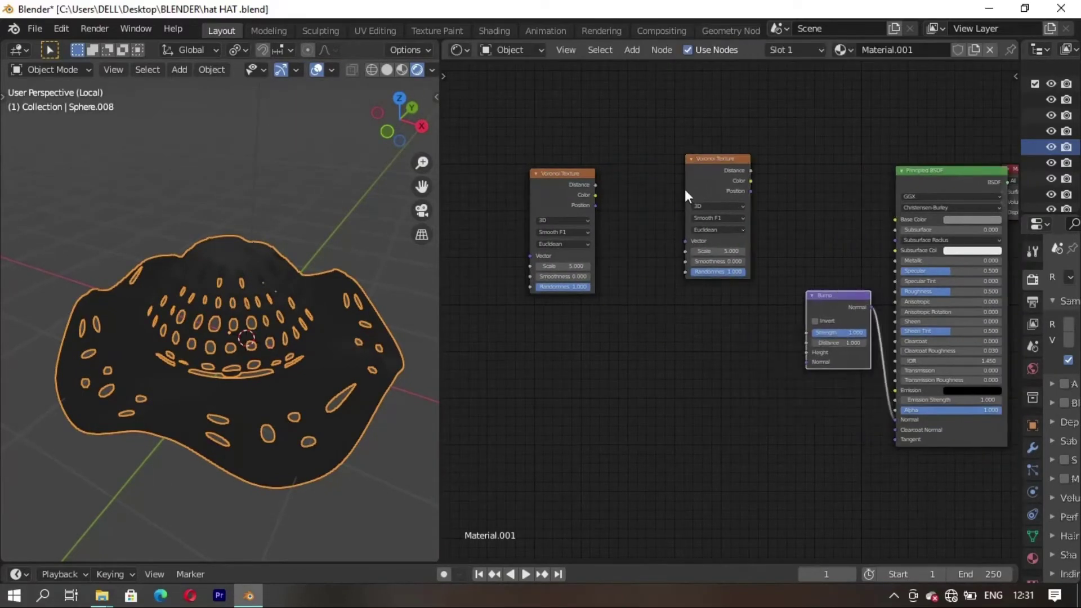
Step: Set Smoothness 0.200, chain the Voronois, and add Texture Coordinate Object into Mapping
{"action": "left_click_drag", "start_coordinate": [596, 289], "coordinate": [616, 289]}
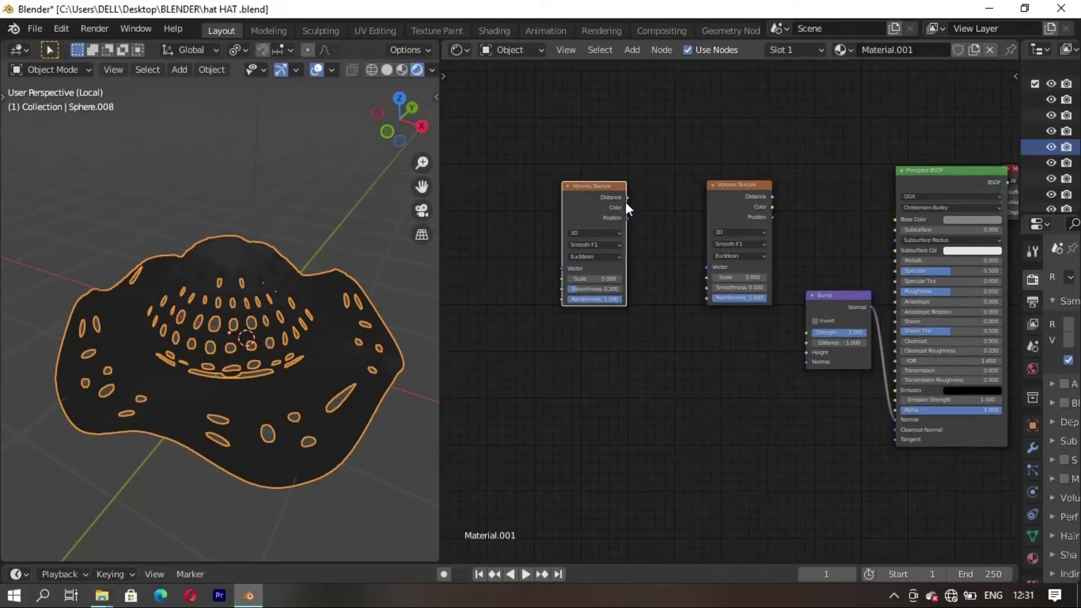
{"action": "left_click_drag", "start_coordinate": [627, 218], "coordinate": [707, 266]}
{"action": "key", "text": "ctrl+t"}
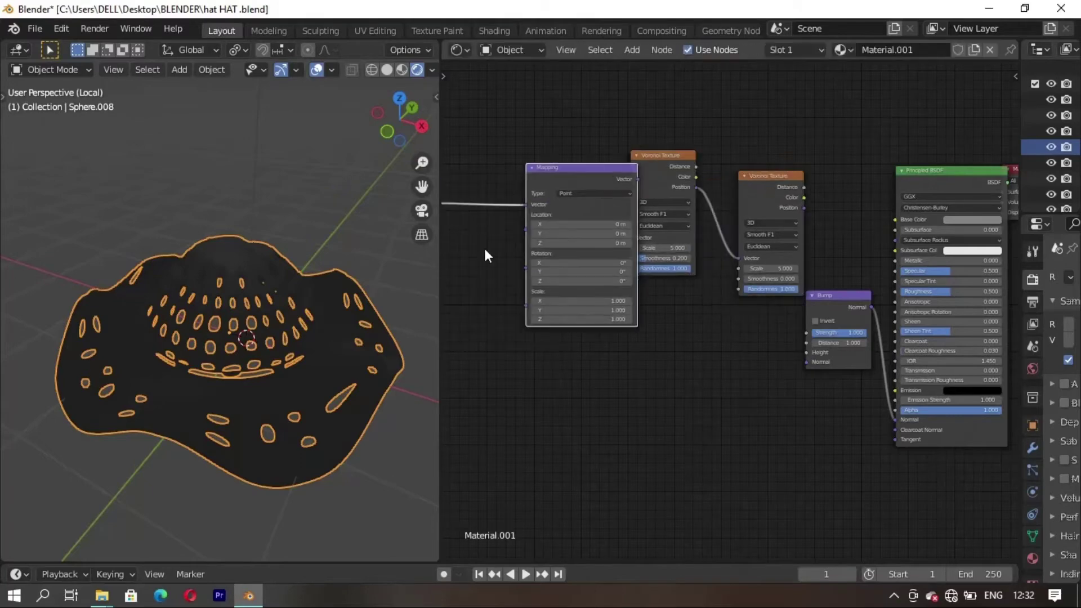
{"action": "left_click_drag", "start_coordinate": [397, 300], "coordinate": [241, 300]}
{"action": "left_click_drag", "start_coordinate": [493, 158], "coordinate": [552, 151]}
{"action": "left_click_drag", "start_coordinate": [431, 226], "coordinate": [480, 186]}
Step: Add a ColorRamp above the shader with a middle stop coloured orange
{"action": "left_click_drag", "start_coordinate": [754, 303], "coordinate": [764, 379]}
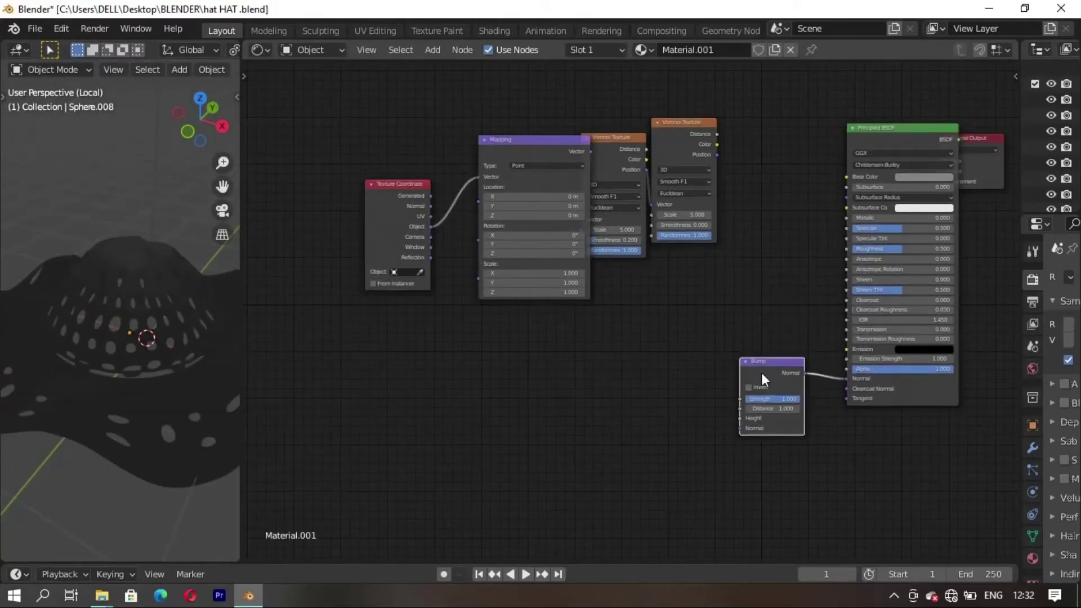
{"action": "key", "text": "shift+a"}
{"action": "left_click", "coordinate": [771, 252]}
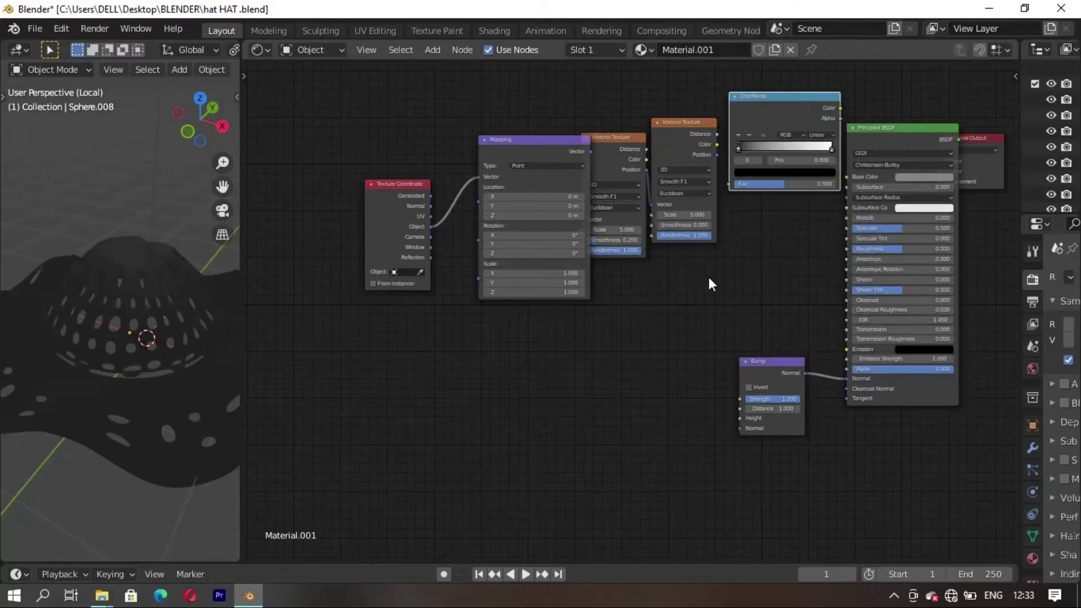
{"action": "left_click", "coordinate": [784, 172]}
{"action": "left_click", "coordinate": [788, 65]}
{"action": "scroll", "coordinate": [755, 285], "scroll_direction": "up", "scroll_amount": 1}
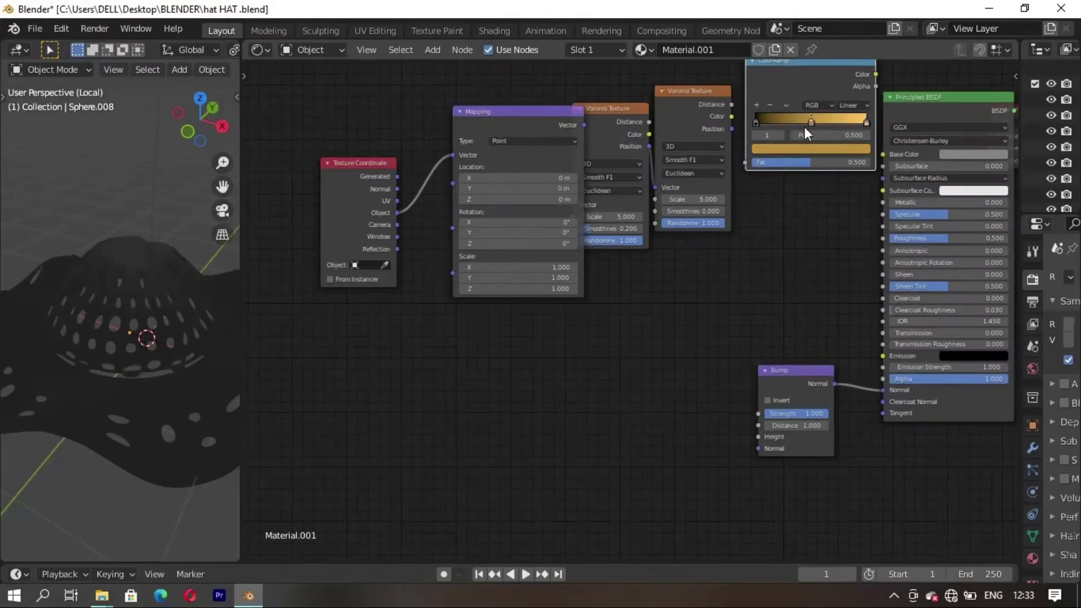
{"action": "left_click", "coordinate": [831, 148]}
{"action": "left_click", "coordinate": [784, 230]}
{"action": "scroll", "coordinate": [622, 335], "scroll_direction": "down", "scroll_amount": 1}
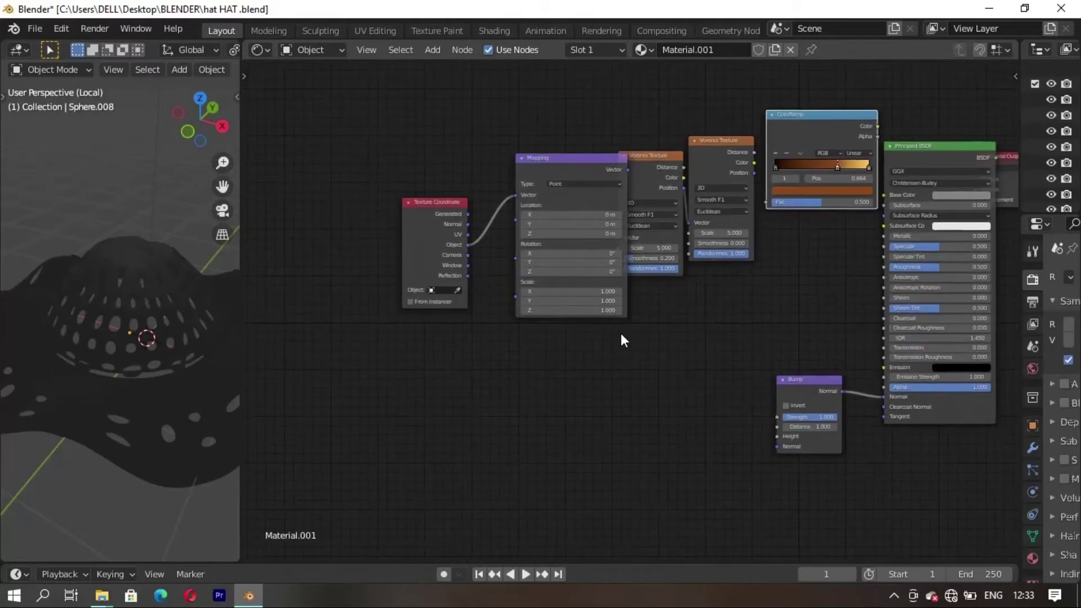
Step: Slide the orange ramp stop to position 0.877 and inspect the hat's veins
{"action": "left_click", "coordinate": [820, 190]}
{"action": "left_click_drag", "start_coordinate": [241, 271], "coordinate": [398, 271]}
{"action": "middle_click_drag", "start_coordinate": [650, 271], "coordinate": [542, 314]}
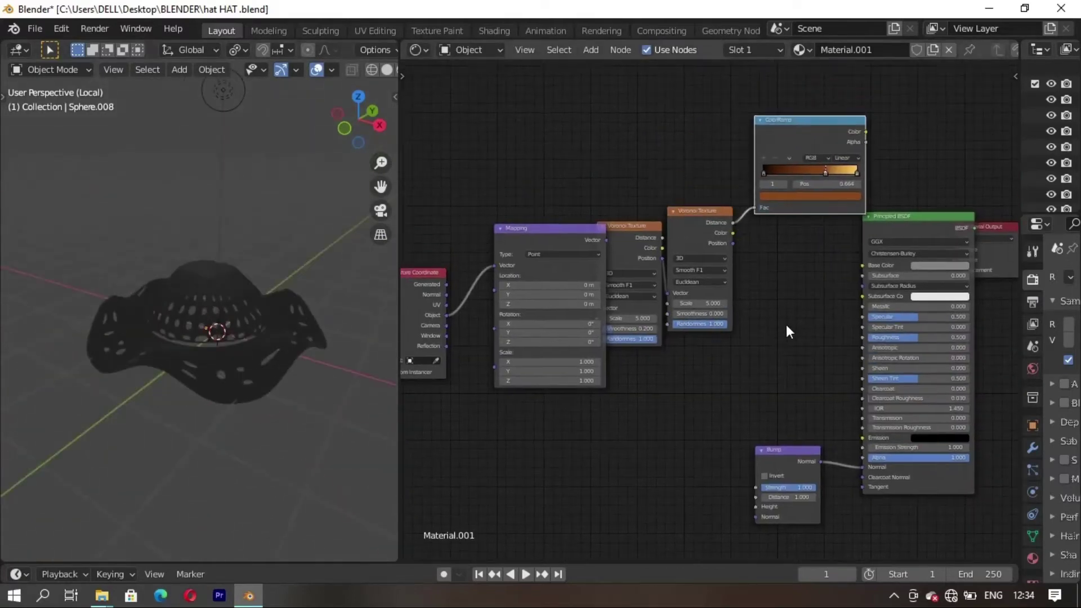
{"action": "mouse_move", "coordinate": [208, 405]}
{"action": "middle_mouse_down"}
{"action": "mouse_move", "coordinate": [193, 420]}
{"action": "mouse_move", "coordinate": [237, 417]}
{"action": "middle_mouse_up"}
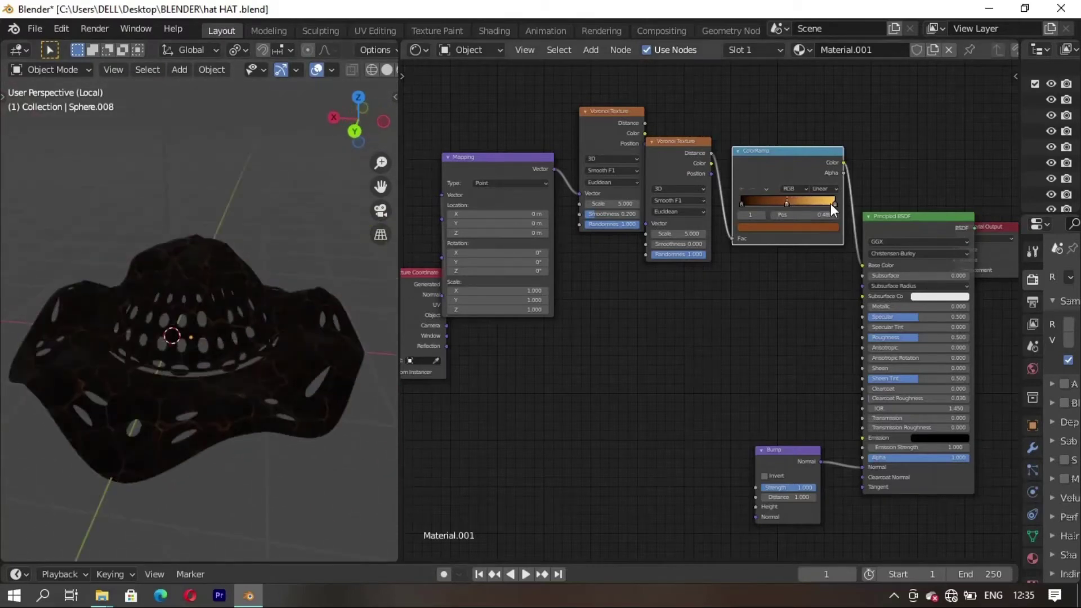
{"action": "left_click_drag", "start_coordinate": [833, 204], "coordinate": [824, 204]}
{"action": "scroll", "coordinate": [712, 404], "scroll_direction": "down", "scroll_amount": 2}
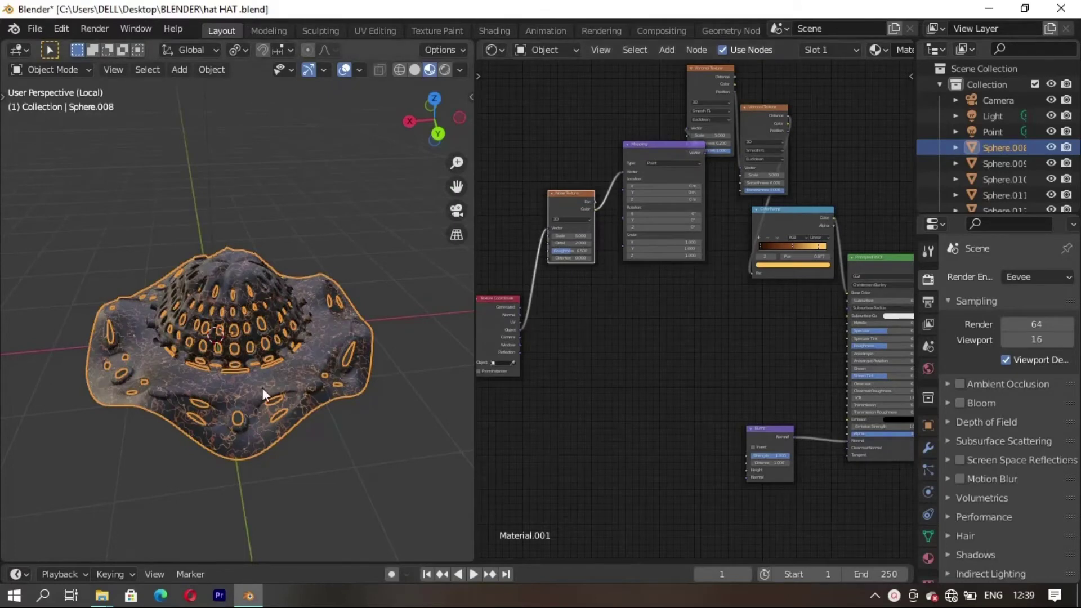
Step: Insert a Mix node between Noise Texture and Mapping, with Texture Coordinate Object into Color2
{"action": "mouse_move", "coordinate": [261, 388]}
{"action": "middle_mouse_down"}
{"action": "mouse_move", "coordinate": [262, 422]}
{"action": "mouse_move", "coordinate": [353, 423]}
{"action": "mouse_move", "coordinate": [300, 428]}
{"action": "middle_mouse_up"}
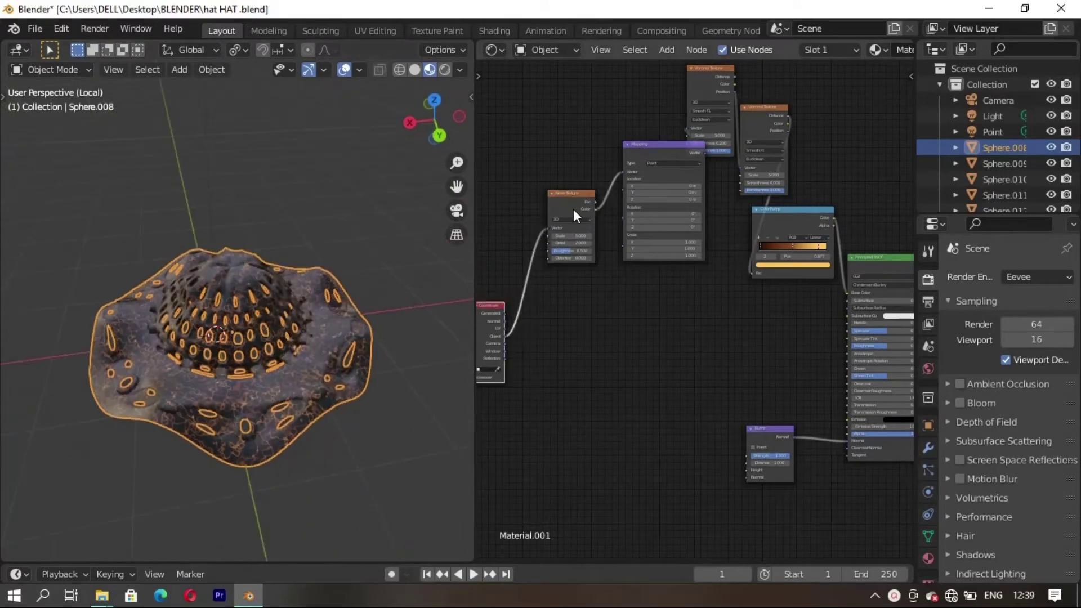
{"action": "key", "text": "shift+a"}
{"action": "left_click", "coordinate": [597, 342]}
{"action": "left_click", "coordinate": [597, 194]}
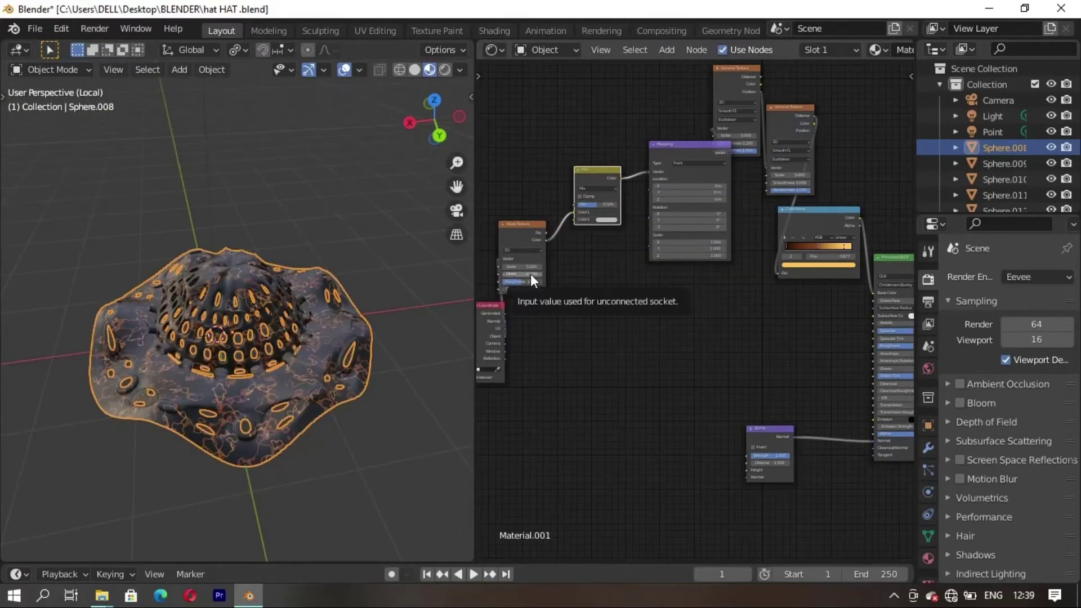
{"action": "left_click_drag", "start_coordinate": [532, 332], "coordinate": [624, 344]}
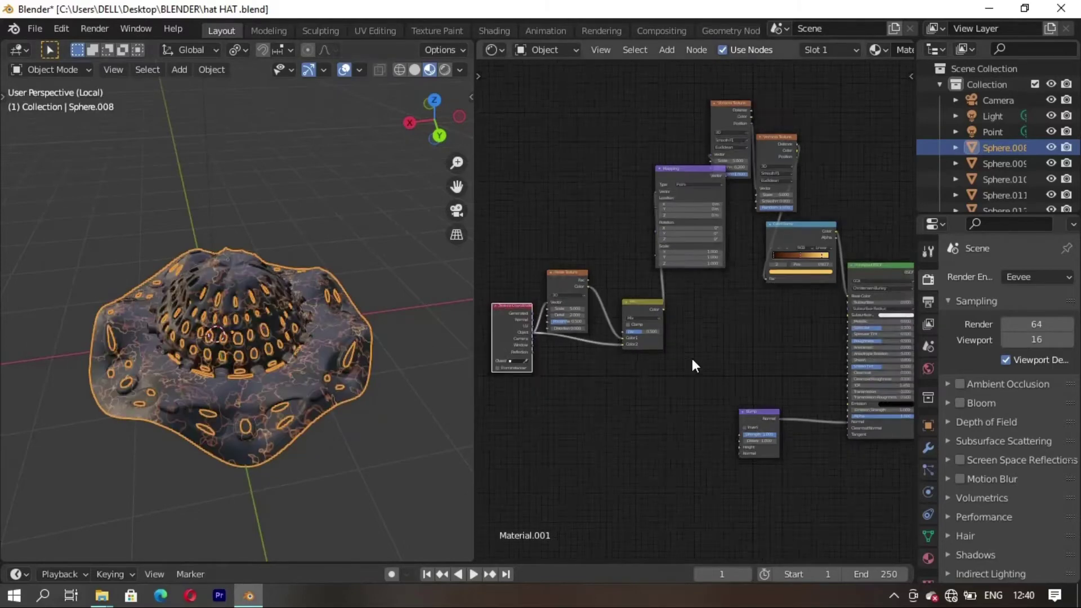
{"action": "scroll", "coordinate": [693, 366], "scroll_direction": "down", "scroll_amount": 2}
{"action": "scroll", "coordinate": [663, 288], "scroll_direction": "up", "scroll_amount": 4}
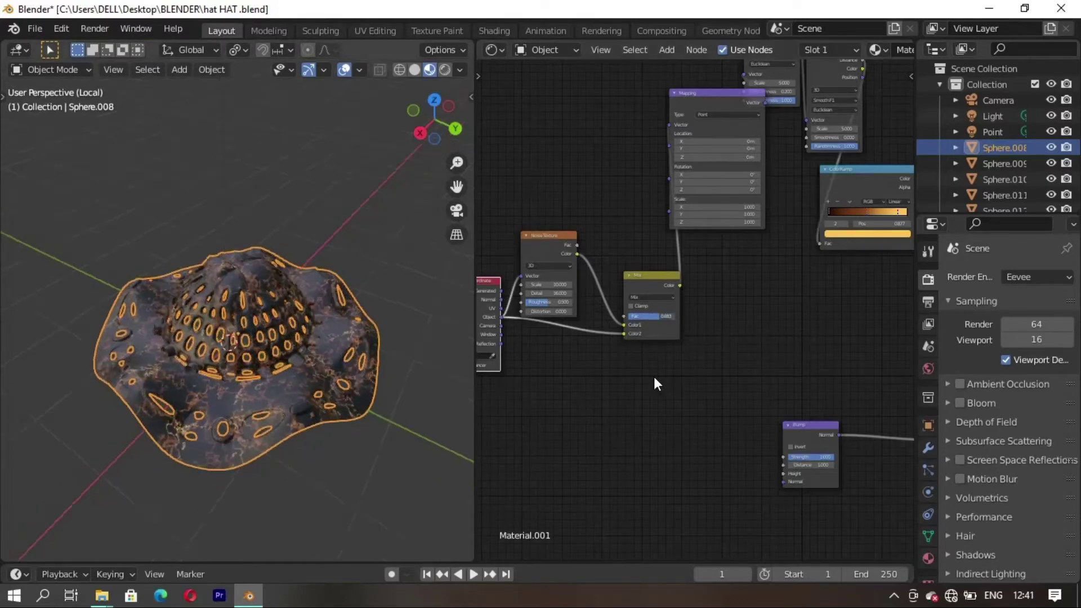
{"action": "scroll", "coordinate": [654, 381], "scroll_direction": "down", "scroll_amount": 4}
{"action": "scroll", "coordinate": [719, 366], "scroll_direction": "down", "scroll_amount": 1}
{"action": "mouse_move", "coordinate": [219, 368]}
{"action": "middle_mouse_down"}
{"action": "mouse_move", "coordinate": [276, 437]}
{"action": "mouse_move", "coordinate": [180, 398]}
{"action": "mouse_move", "coordinate": [168, 411]}
{"action": "middle_mouse_up"}
{"action": "scroll", "coordinate": [659, 353], "scroll_direction": "up", "scroll_amount": 2}
{"action": "scroll", "coordinate": [660, 353], "scroll_direction": "up", "scroll_amount": 3}
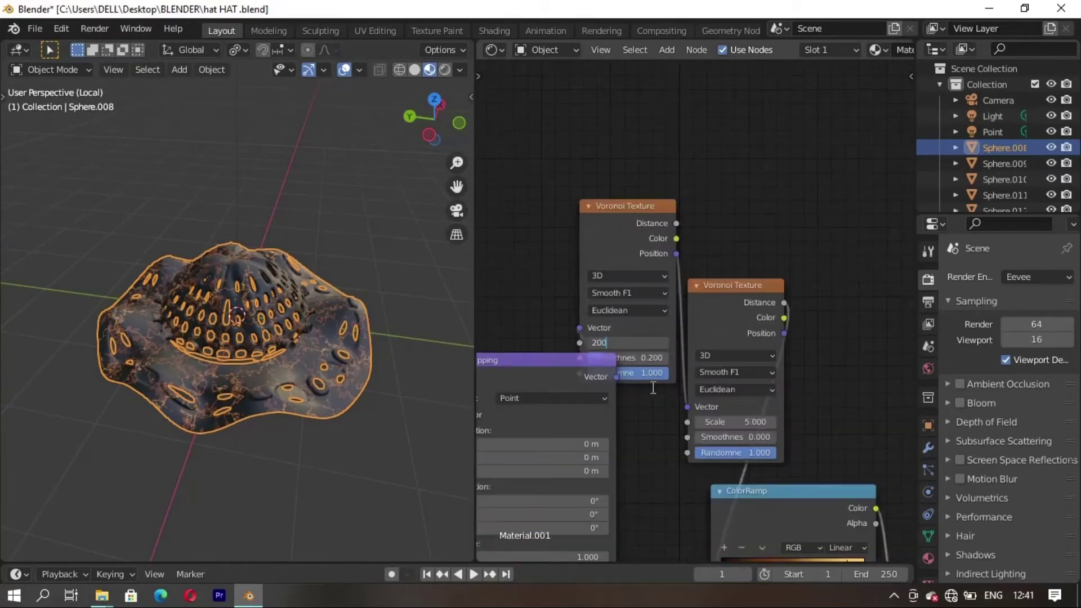
Step: Set both Voronoi Texture Scale values to 20 for a finer pattern
{"action": "middle_click_drag", "start_coordinate": [285, 434], "coordinate": [185, 445]}
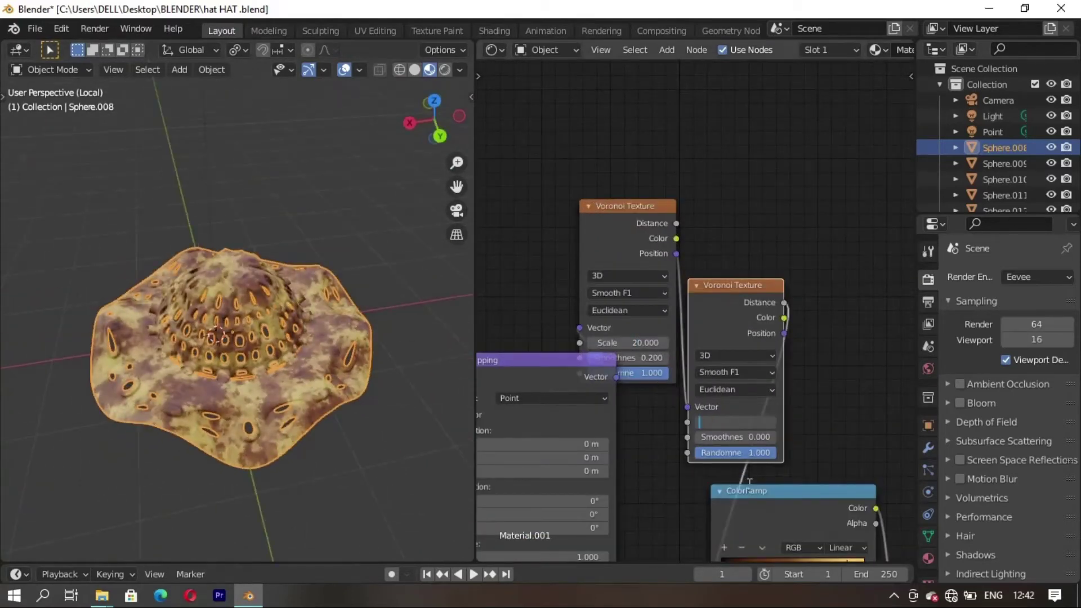
{"action": "type", "text": "16"}
{"action": "key", "text": "Return"}
{"action": "mouse_move", "coordinate": [186, 394]}
{"action": "middle_mouse_down"}
{"action": "mouse_move", "coordinate": [428, 447]}
{"action": "mouse_move", "coordinate": [473, 436]}
{"action": "middle_mouse_up"}
{"action": "type", "text": "20"}
{"action": "key", "text": "Return"}
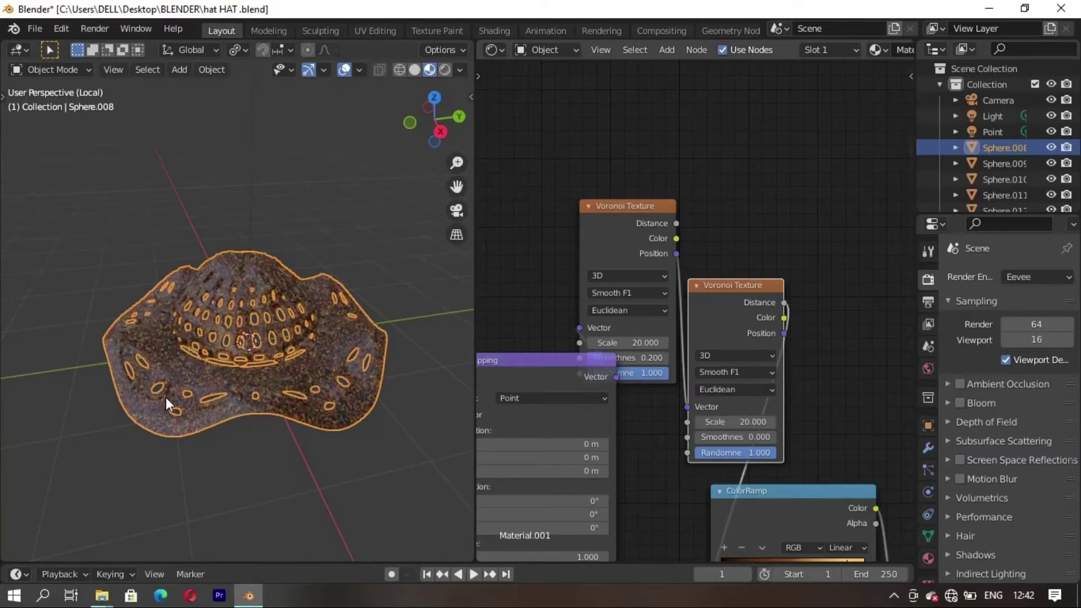
{"action": "middle_click_drag", "start_coordinate": [338, 416], "coordinate": [241, 411]}
{"action": "scroll", "coordinate": [676, 403], "scroll_direction": "down", "scroll_amount": 3}
{"action": "scroll", "coordinate": [676, 403], "scroll_direction": "up", "scroll_amount": 1}
{"action": "key", "text": "shift+a"}
Step: Add a ColorRamp below the nodes and connect its Color to Bump Height
{"action": "type", "text": "color ramp"}
{"action": "key", "text": "Return"}
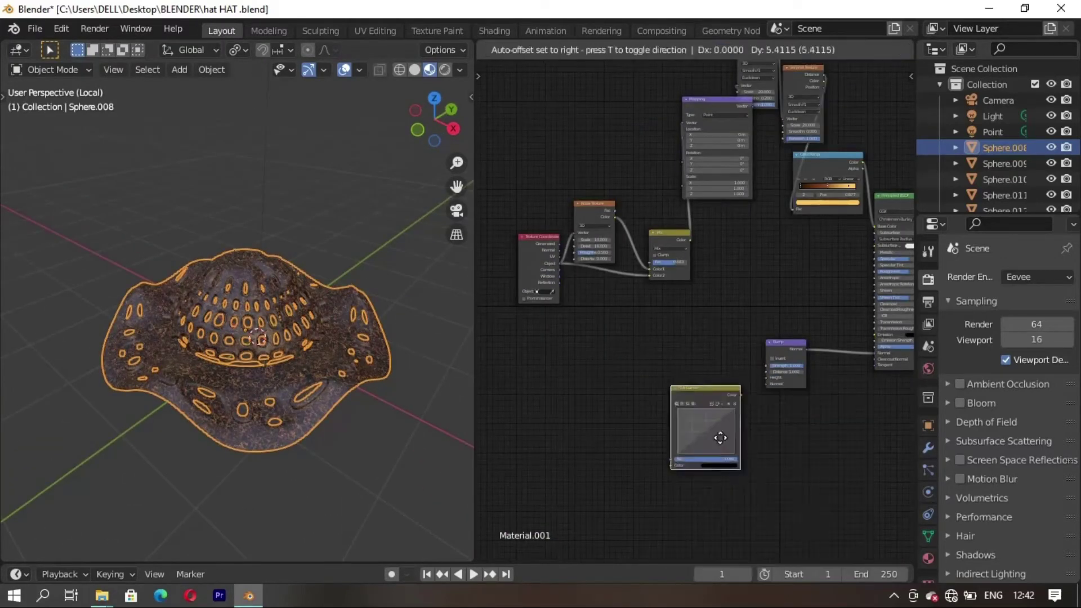
{"action": "left_click", "coordinate": [719, 437]}
{"action": "left_click_drag", "start_coordinate": [647, 430], "coordinate": [712, 437]}
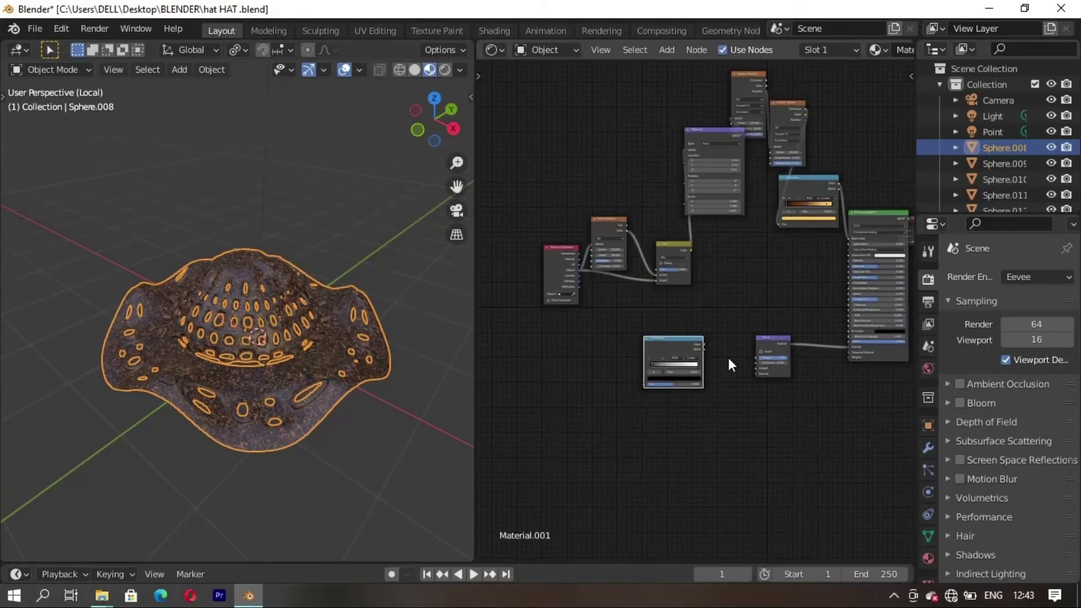
{"action": "scroll", "coordinate": [728, 362], "scroll_direction": "up", "scroll_amount": 3}
{"action": "left_click_drag", "start_coordinate": [699, 373], "coordinate": [795, 418]}
{"action": "mouse_move", "coordinate": [278, 423]}
{"action": "middle_mouse_down"}
{"action": "mouse_move", "coordinate": [239, 401]}
{"action": "mouse_move", "coordinate": [265, 361]}
{"action": "middle_mouse_up"}
Step: Feed the Voronoi output into the new ramp's Fac and inspect the raised relief
{"action": "middle_click_drag", "start_coordinate": [747, 164], "coordinate": [686, 349]}
{"action": "scroll", "coordinate": [685, 349], "scroll_direction": "down", "scroll_amount": 3}
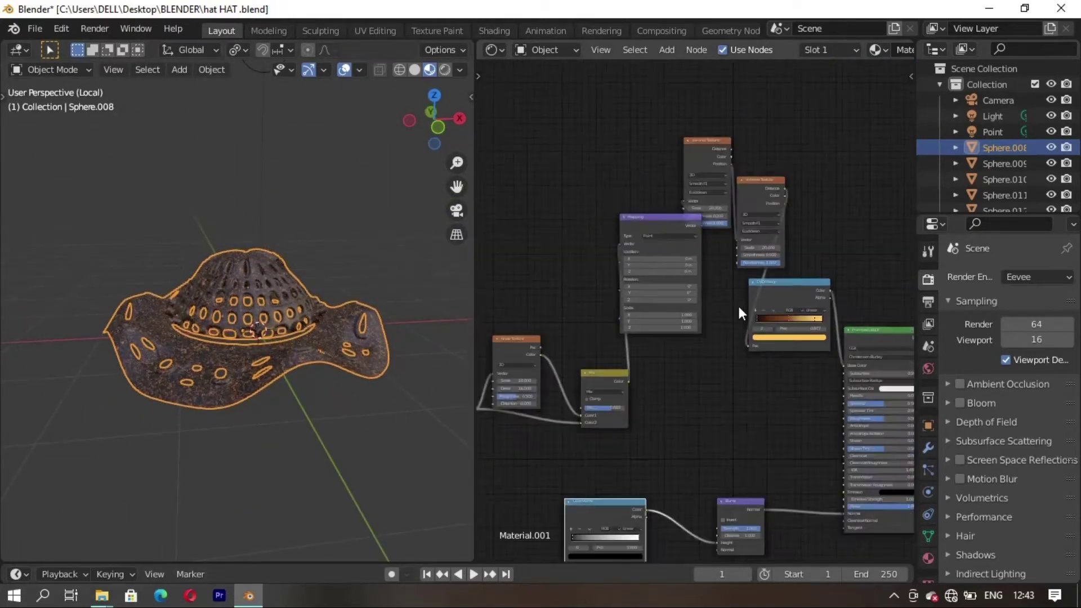
{"action": "mouse_move", "coordinate": [681, 268]}
{"action": "left_mouse_down"}
{"action": "mouse_move", "coordinate": [659, 258]}
{"action": "mouse_move", "coordinate": [738, 235]}
{"action": "left_mouse_up"}
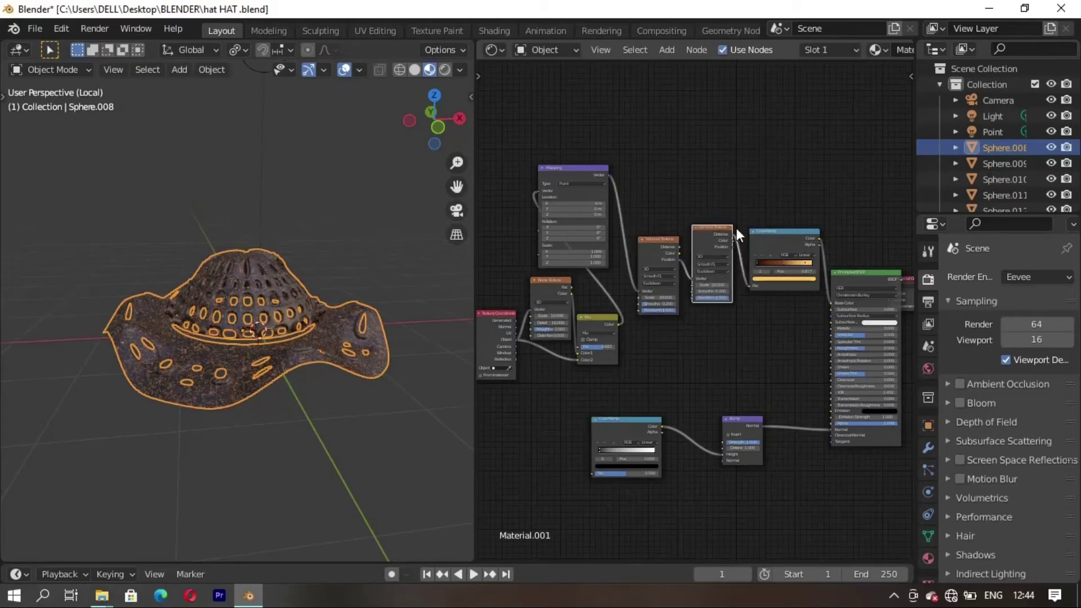
{"action": "left_click_drag", "start_coordinate": [712, 332], "coordinate": [589, 473]}
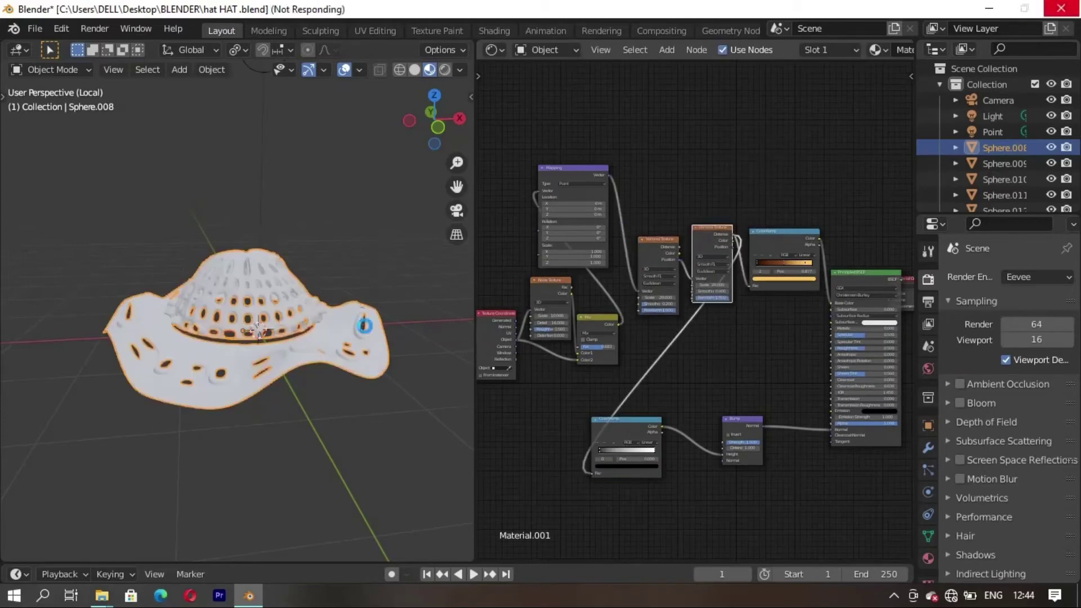
{"action": "middle_click_drag", "start_coordinate": [326, 337], "coordinate": [362, 260]}
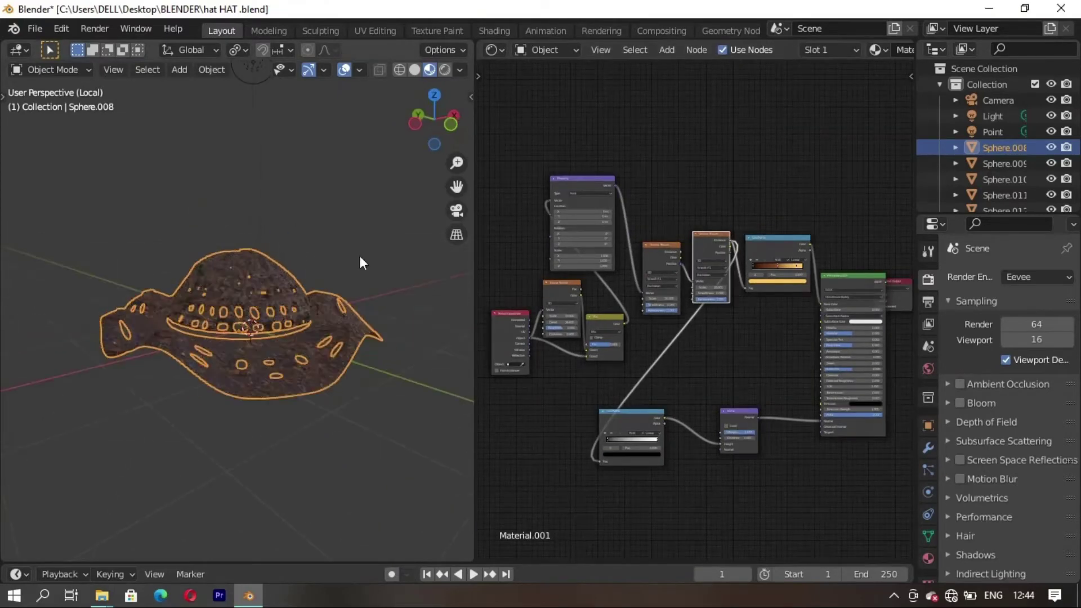
{"action": "mouse_move", "coordinate": [246, 353]}
{"action": "middle_mouse_down"}
{"action": "mouse_move", "coordinate": [246, 396]}
{"action": "mouse_move", "coordinate": [248, 378]}
{"action": "middle_mouse_up"}
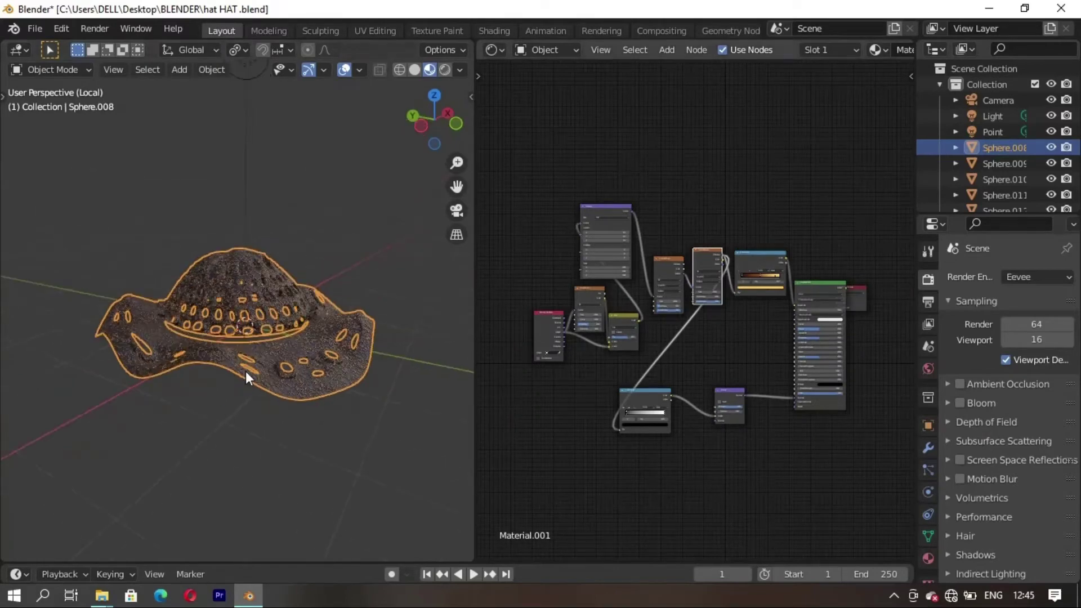
{"action": "scroll", "coordinate": [676, 439], "scroll_direction": "up", "scroll_amount": 3}
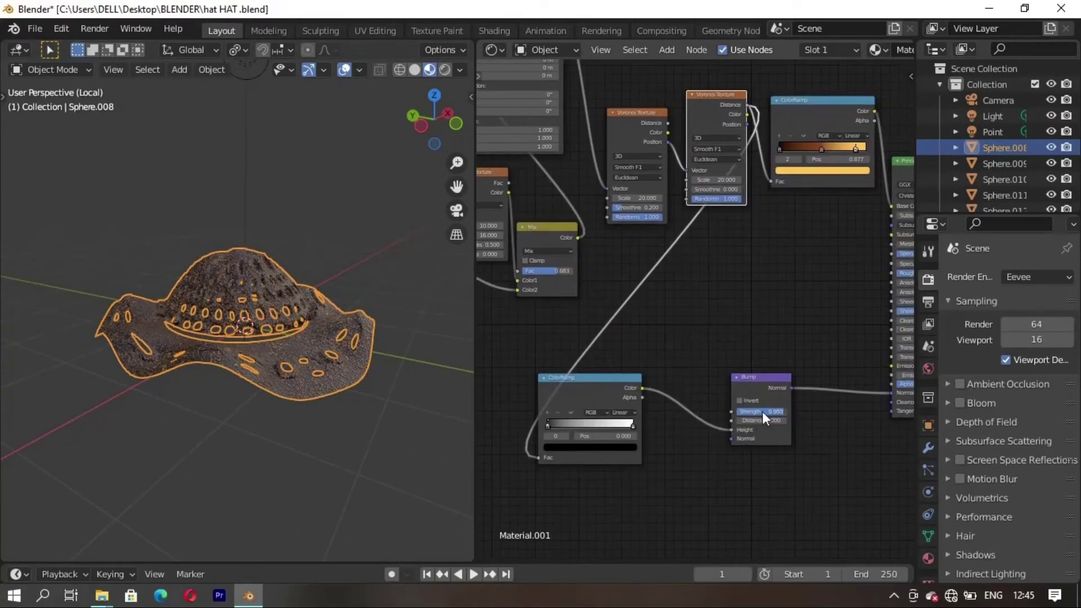
{"action": "middle_click_drag", "start_coordinate": [287, 367], "coordinate": [315, 364]}
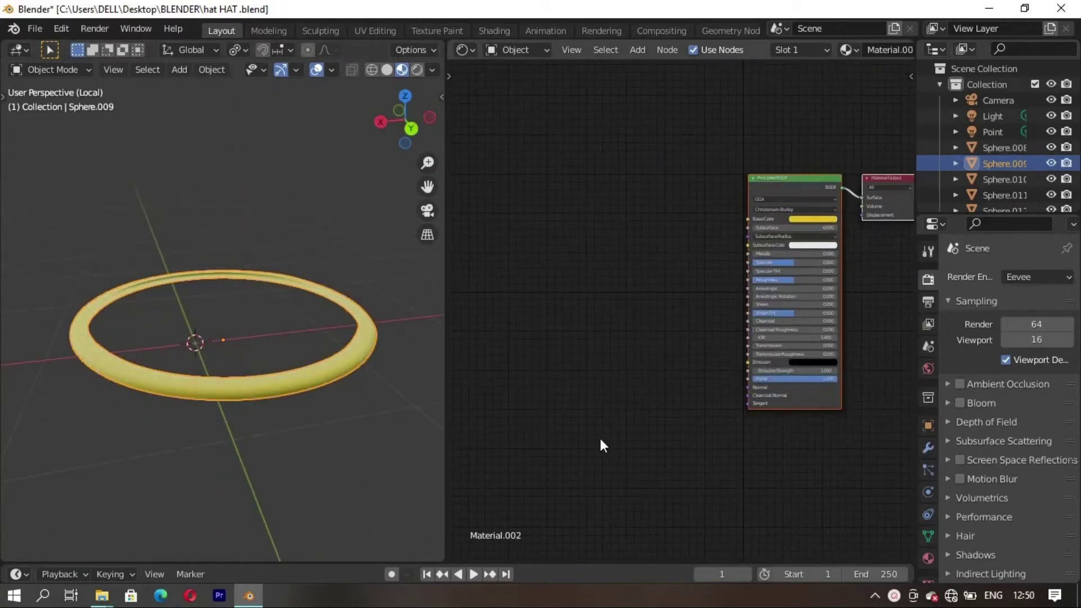
Step: Add a Bump node to the ring's material, linking Normal into the Principled BSDF
{"action": "middle_click_drag", "start_coordinate": [349, 434], "coordinate": [245, 429]}
{"action": "type", "text": "bu"}
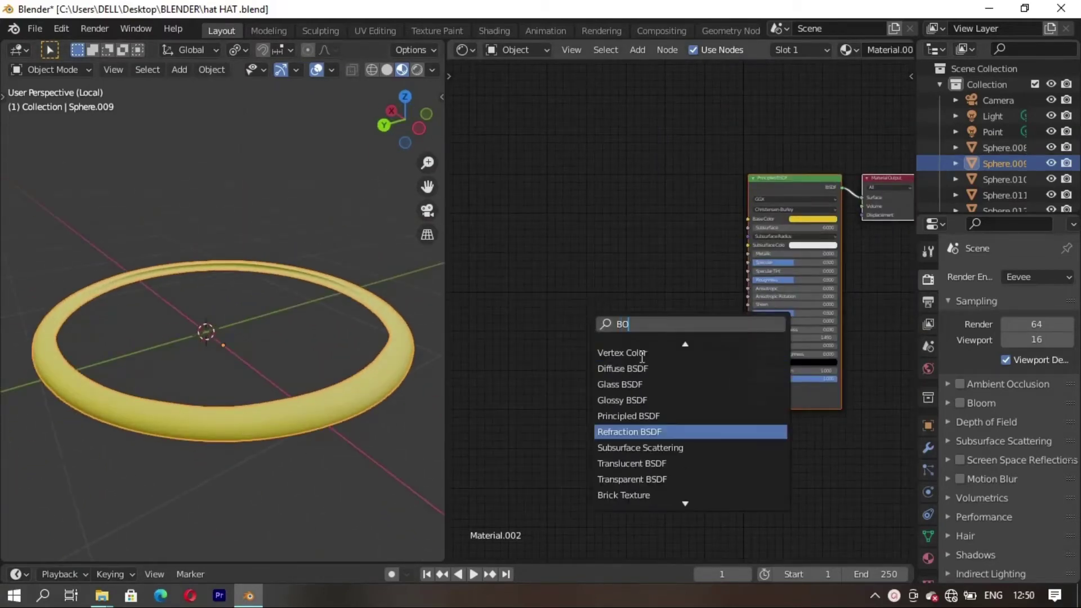
{"action": "type", "text": "mp"}
{"action": "key", "text": "Return"}
{"action": "left_click", "coordinate": [670, 346]}
{"action": "left_click_drag", "start_coordinate": [667, 341], "coordinate": [748, 387]}
Step: Add chained Voronoi Textures (Smooth F1, Smoothness 0.2) with Texture Coordinate and Mapping
{"action": "key", "text": "shift+a"}
{"action": "type", "text": "v"}
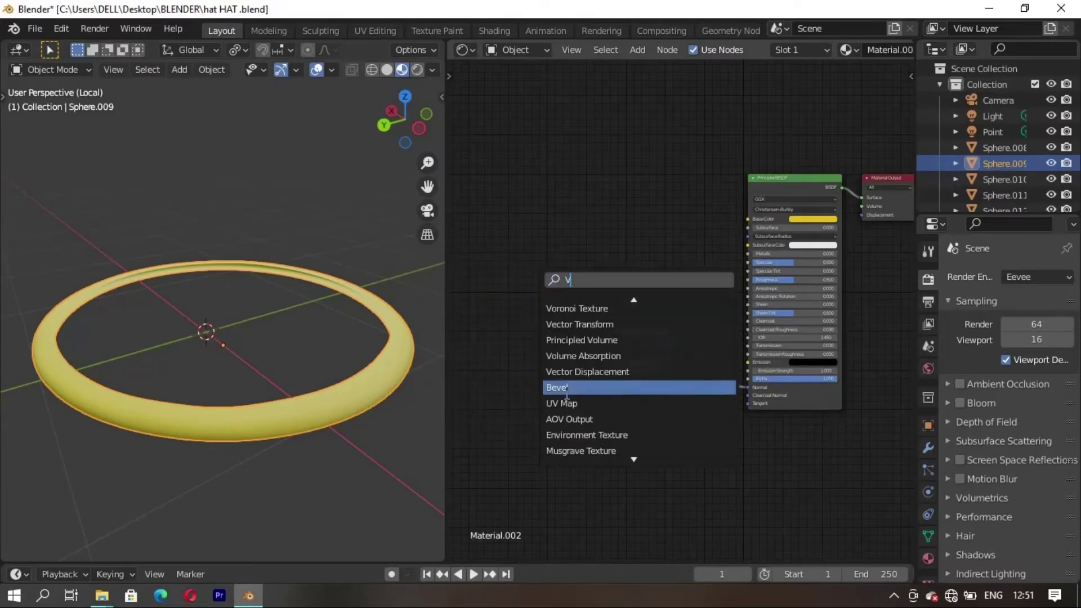
{"action": "key", "text": "Return"}
{"action": "left_click", "coordinate": [583, 198]}
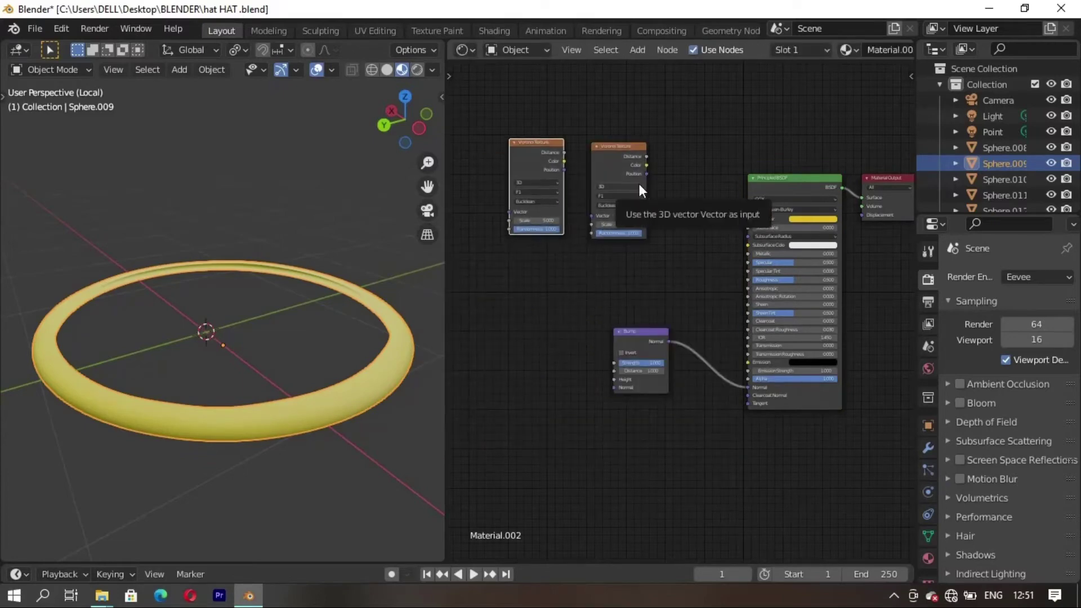
{"action": "left_click", "coordinate": [536, 192]}
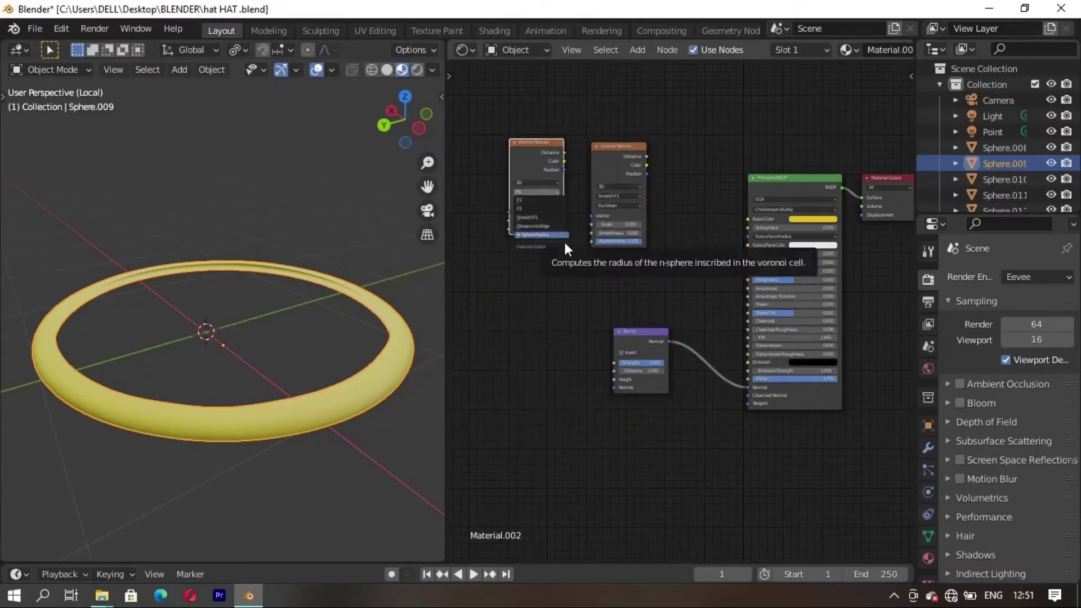
{"action": "double_click", "coordinate": [552, 229]}
{"action": "type", "text": "0.2"}
{"action": "key", "text": "Return"}
{"action": "left_click_drag", "start_coordinate": [565, 170], "coordinate": [591, 216]}
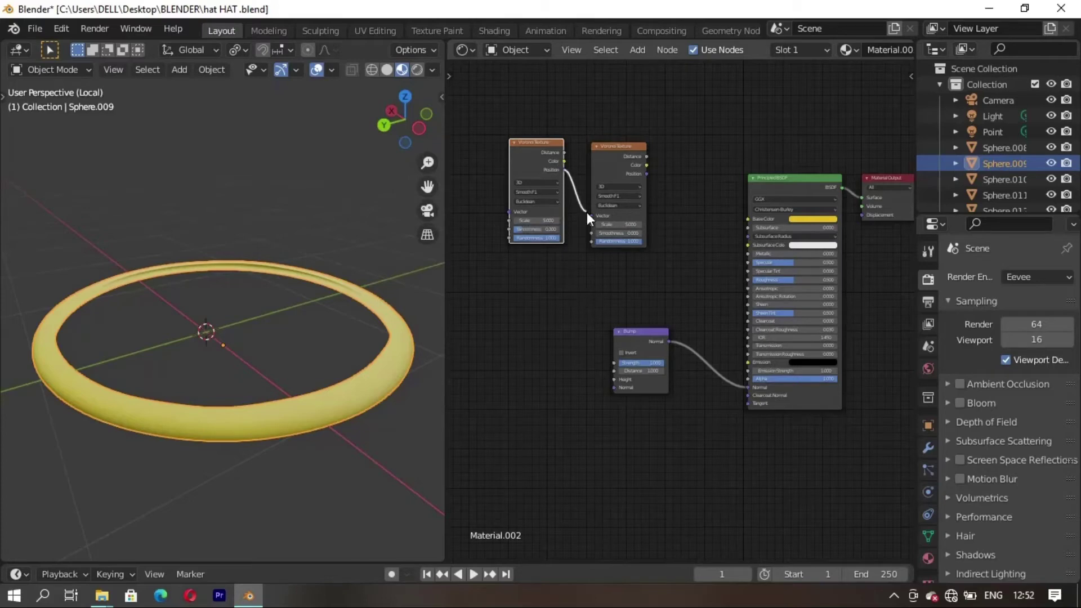
{"action": "key", "text": "ctrl+t"}
{"action": "key", "text": "Home"}
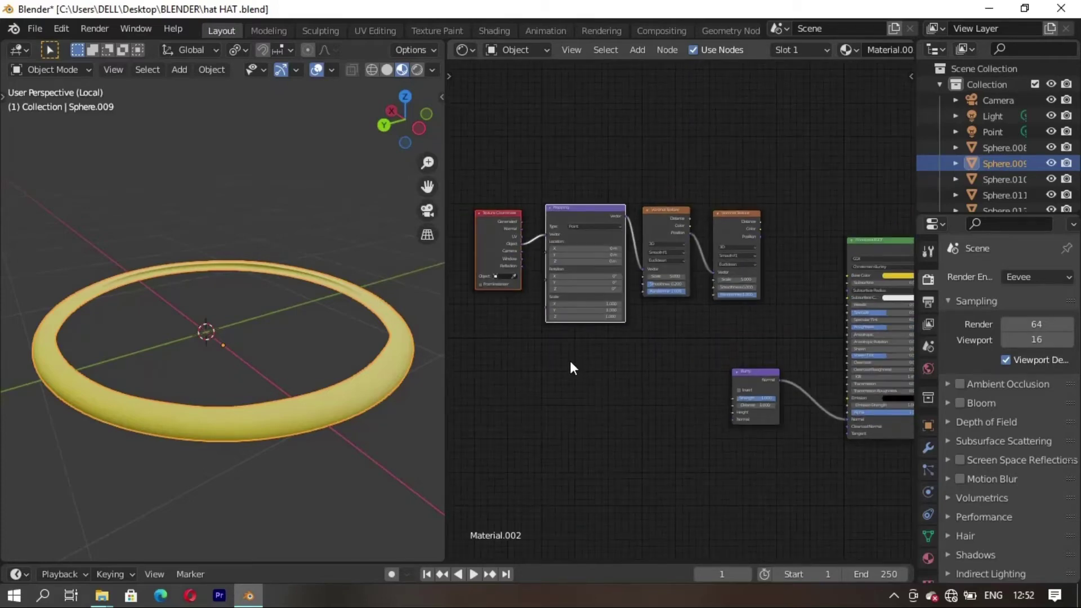
Step: Add a ColorRamp with a yellow-green stop and connect it into the ring's material
{"action": "key", "text": "shift+a"}
{"action": "left_click", "coordinate": [712, 168]}
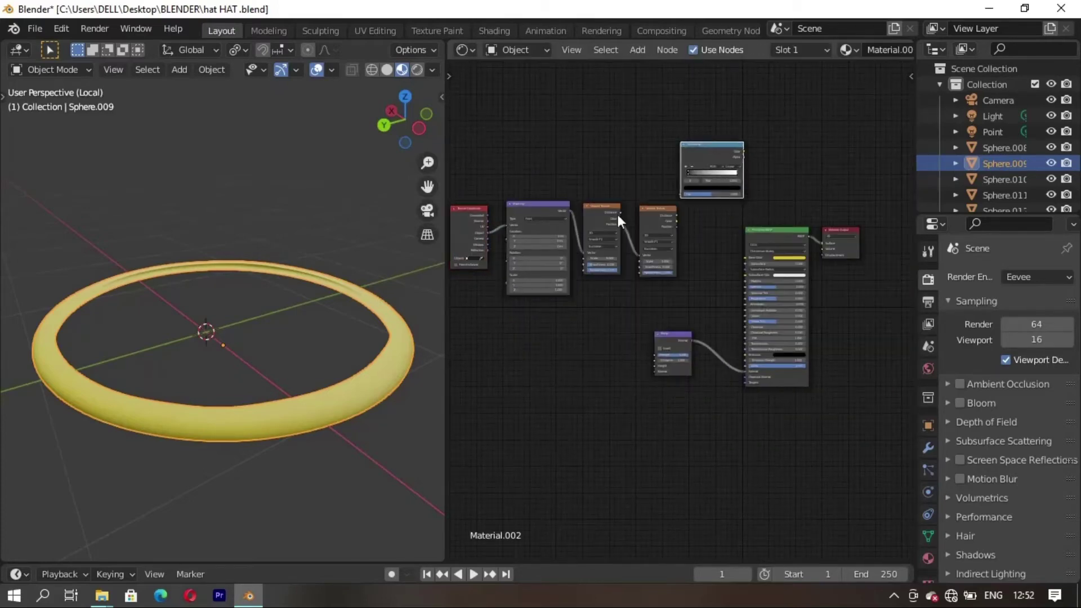
{"action": "left_click_drag", "start_coordinate": [649, 288], "coordinate": [628, 268]}
{"action": "scroll", "coordinate": [628, 267], "scroll_direction": "up", "scroll_amount": 2}
{"action": "scroll", "coordinate": [701, 242], "scroll_direction": "up", "scroll_amount": 1}
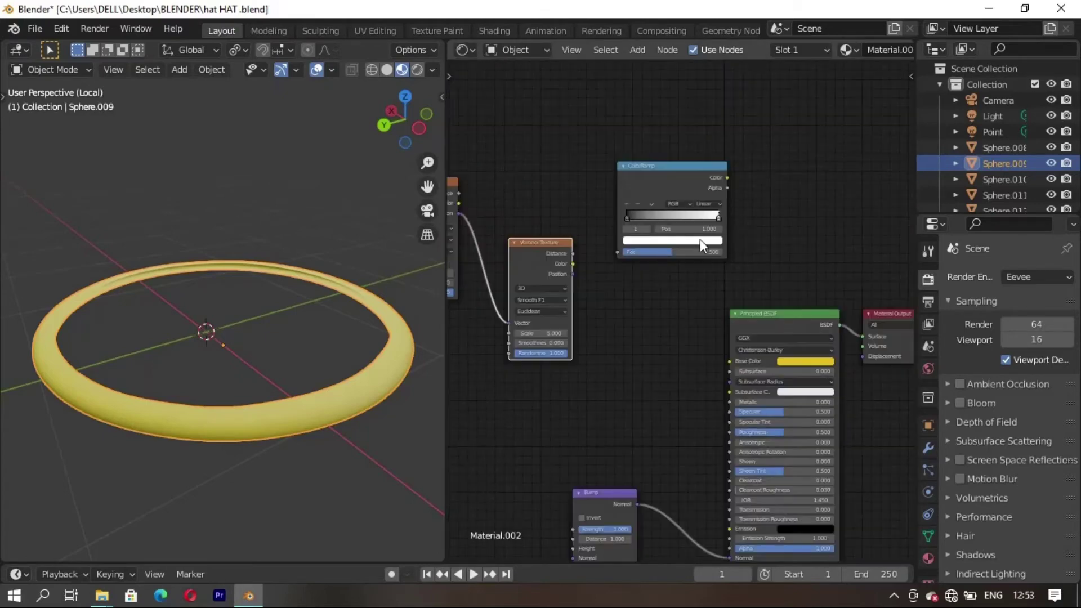
{"action": "left_click_drag", "start_coordinate": [650, 147], "coordinate": [636, 140]}
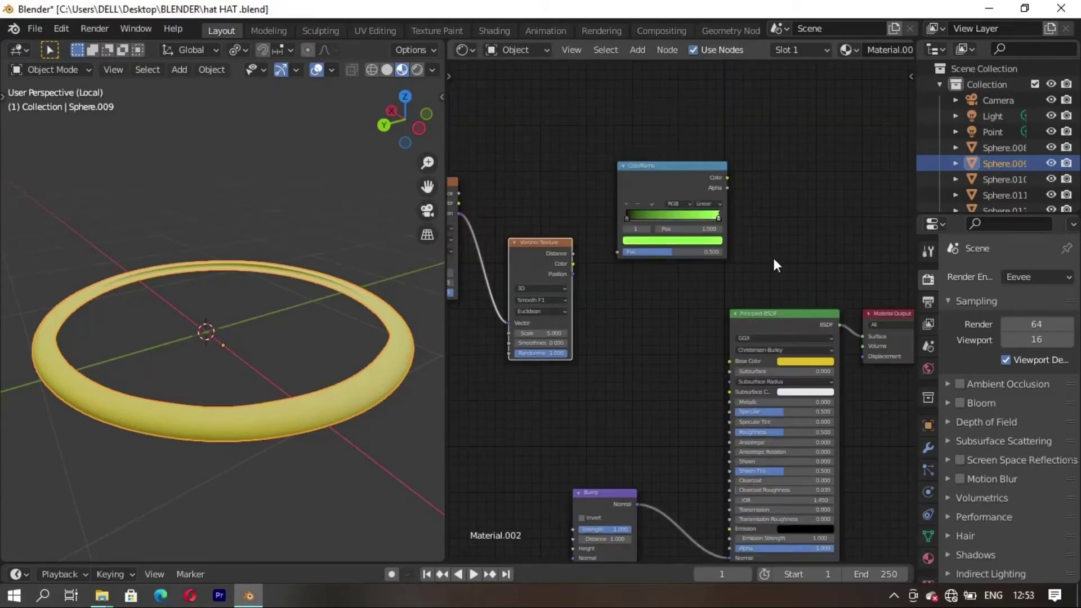
{"action": "left_click", "coordinate": [626, 214]}
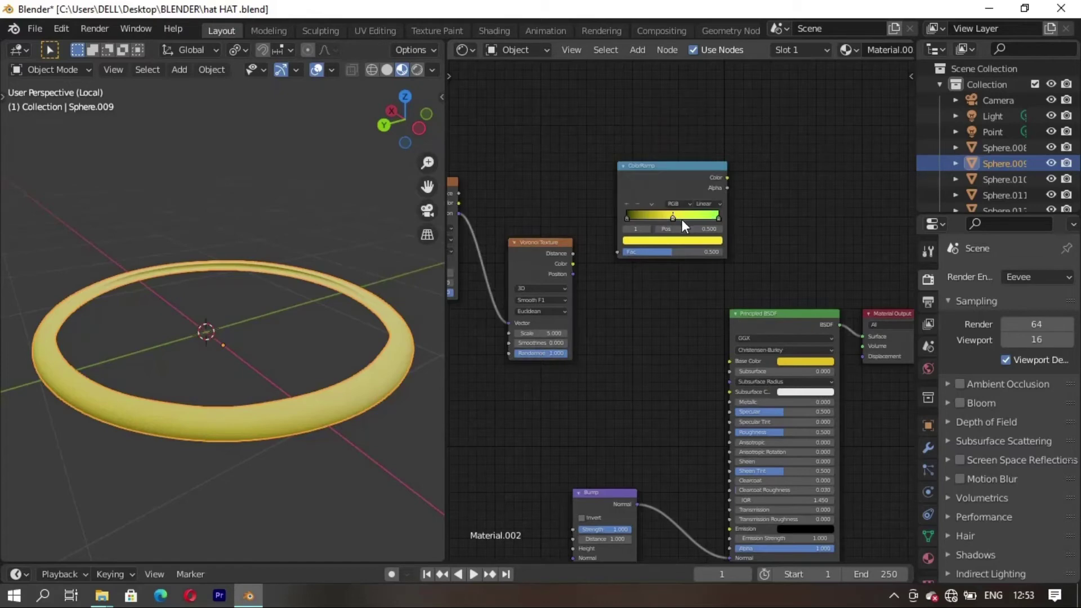
{"action": "scroll", "coordinate": [660, 326], "scroll_direction": "down", "scroll_amount": 3}
{"action": "middle_click_drag", "start_coordinate": [653, 343], "coordinate": [688, 422]}
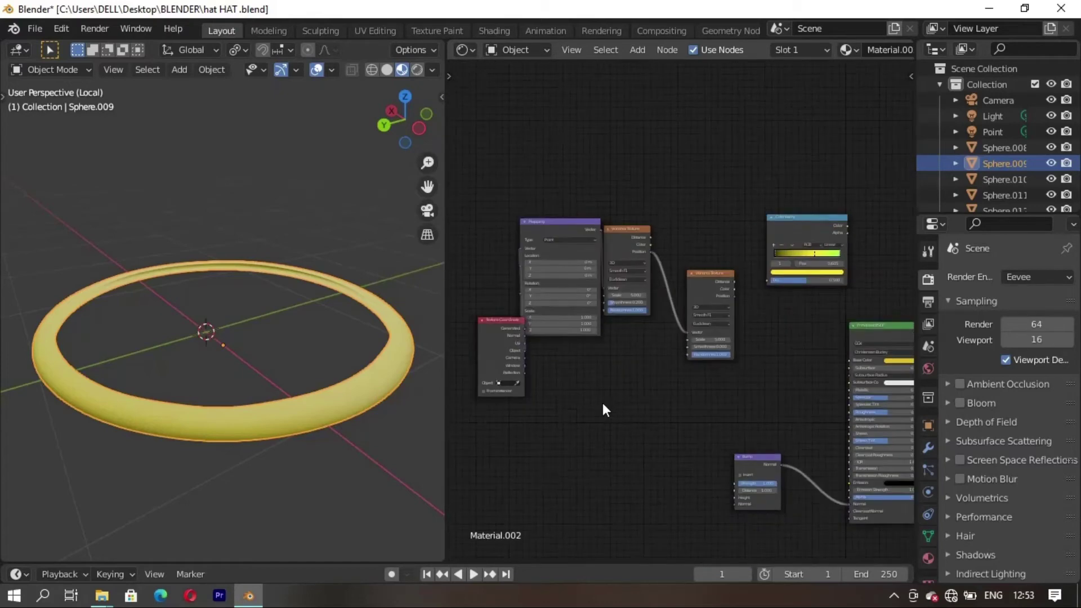
{"action": "mouse_move", "coordinate": [236, 372]}
{"action": "middle_mouse_down"}
{"action": "mouse_move", "coordinate": [216, 389]}
{"action": "mouse_move", "coordinate": [242, 371]}
{"action": "middle_mouse_up"}
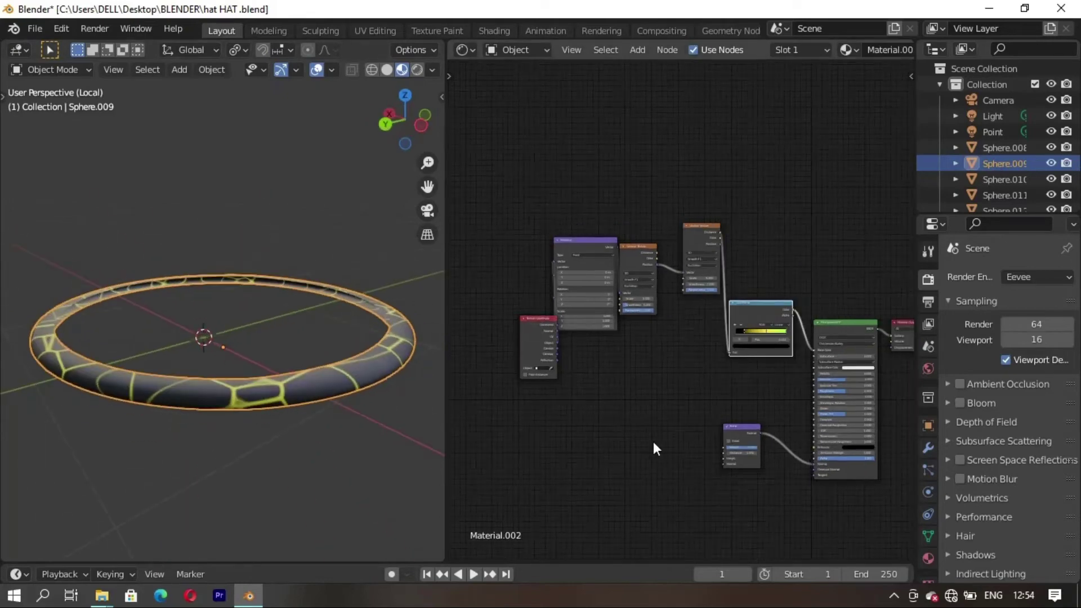
{"action": "scroll", "coordinate": [742, 298], "scroll_direction": "down", "scroll_amount": 2}
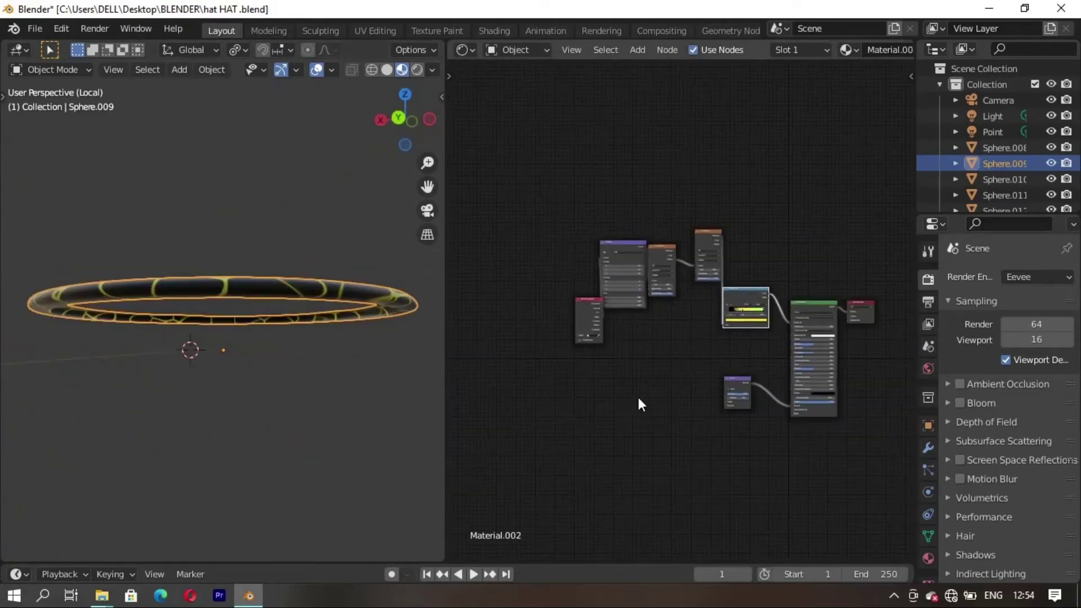
Step: Insert a Noise Texture node on the link between Texture Coordinate and Mapping
{"action": "left_click_drag", "start_coordinate": [597, 338], "coordinate": [471, 299]}
{"action": "key", "text": "shift+a"}
{"action": "type", "text": "N"}
{"action": "key", "text": "Down"}
{"action": "key", "text": "Down"}
{"action": "key", "text": "Down"}
{"action": "key", "text": "Return"}
{"action": "left_click", "coordinate": [599, 302]}
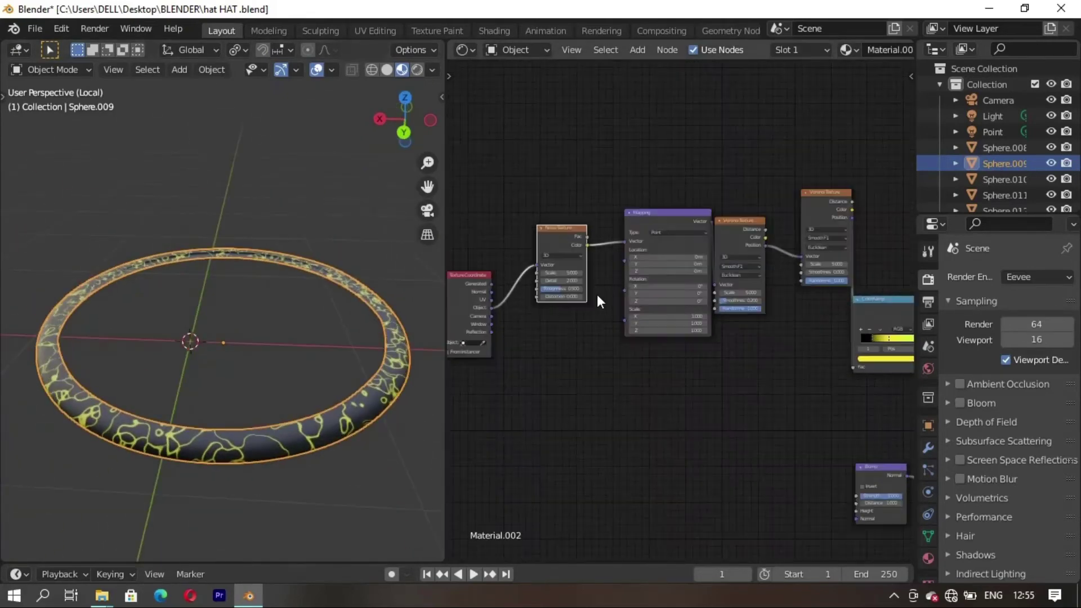
{"action": "scroll", "coordinate": [544, 379], "scroll_direction": "up", "scroll_amount": 2}
{"action": "middle_click_drag", "start_coordinate": [679, 411], "coordinate": [679, 338]}
{"action": "middle_click_drag", "start_coordinate": [374, 427], "coordinate": [417, 512]}
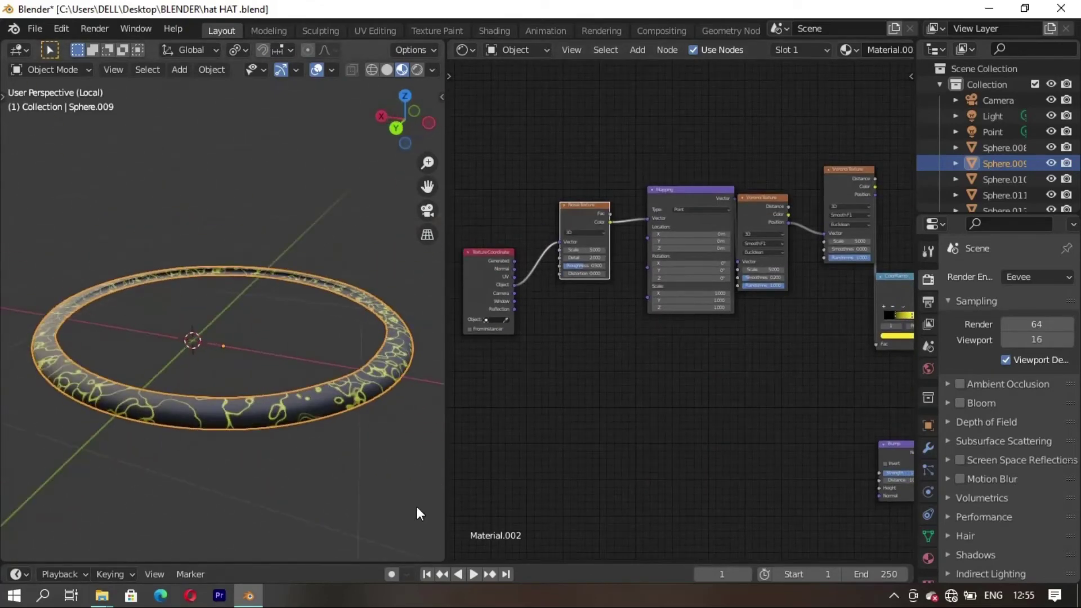
{"action": "middle_click_drag", "start_coordinate": [616, 335], "coordinate": [639, 386]}
{"action": "left_click_drag", "start_coordinate": [608, 243], "coordinate": [568, 221]}
Step: Add a Mix node between noise and Mapping, with noise Scale 10 and Mix factor 0.617
{"action": "key", "text": "shift+a"}
{"action": "left_click", "coordinate": [658, 236]}
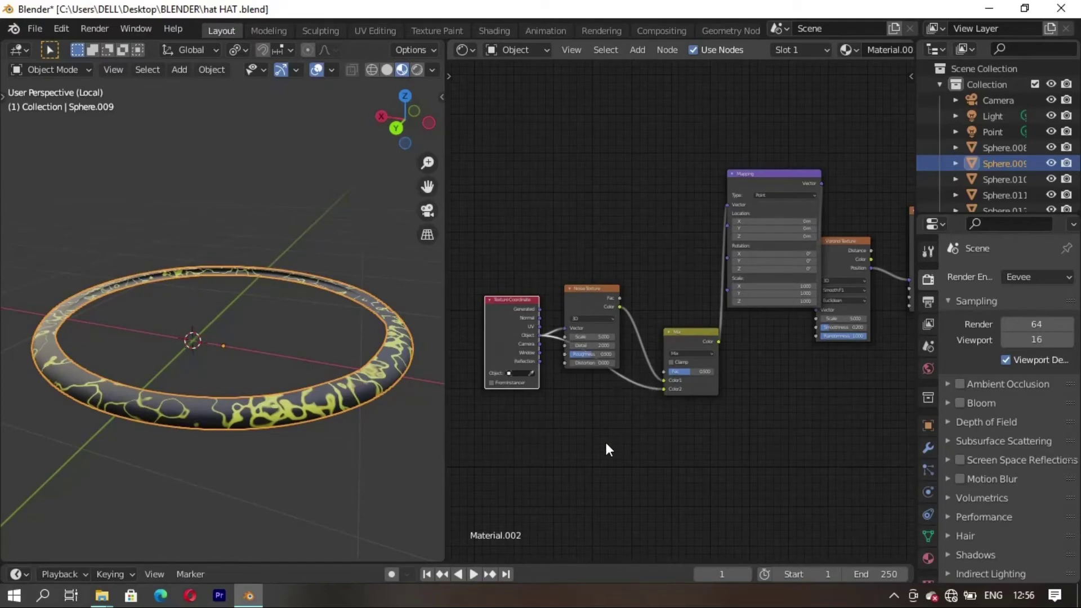
{"action": "scroll", "coordinate": [605, 441], "scroll_direction": "up", "scroll_amount": 2}
{"action": "left_click_drag", "start_coordinate": [580, 344], "coordinate": [575, 365]}
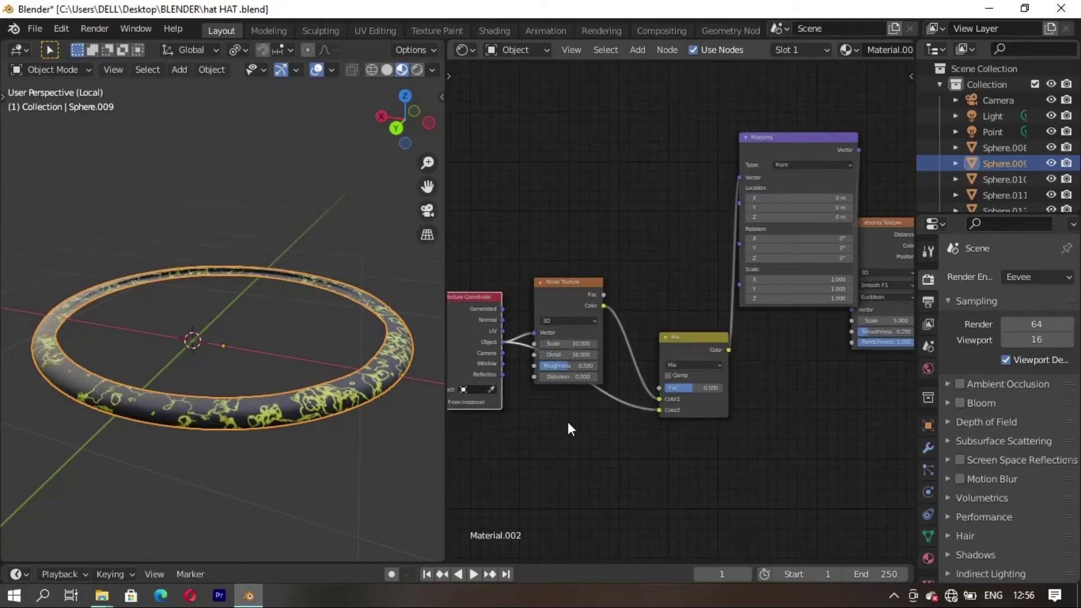
{"action": "scroll", "coordinate": [567, 421], "scroll_direction": "up", "scroll_amount": 2}
{"action": "left_click_drag", "start_coordinate": [715, 415], "coordinate": [742, 415]}
Step: Adjust the Voronoi settings so the ring turns mostly yellow
{"action": "scroll", "coordinate": [664, 509], "scroll_direction": "down", "scroll_amount": 2}
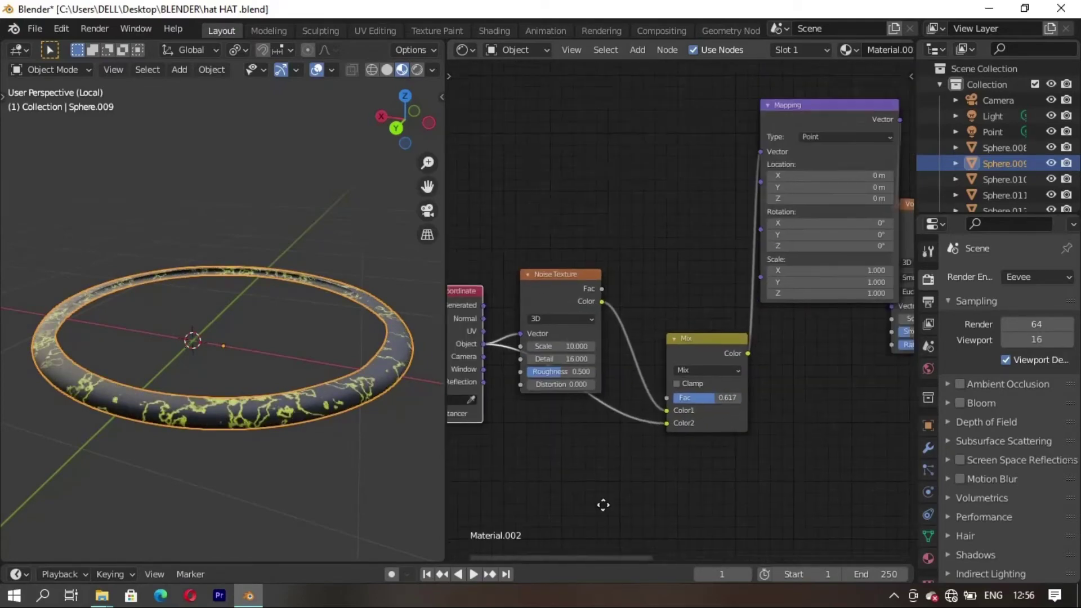
{"action": "scroll", "coordinate": [600, 505], "scroll_direction": "down", "scroll_amount": 3}
{"action": "mouse_move", "coordinate": [281, 439]}
{"action": "middle_mouse_down"}
{"action": "mouse_move", "coordinate": [188, 337]}
{"action": "mouse_move", "coordinate": [380, 435]}
{"action": "middle_mouse_up"}
{"action": "scroll", "coordinate": [729, 234], "scroll_direction": "up", "scroll_amount": 2}
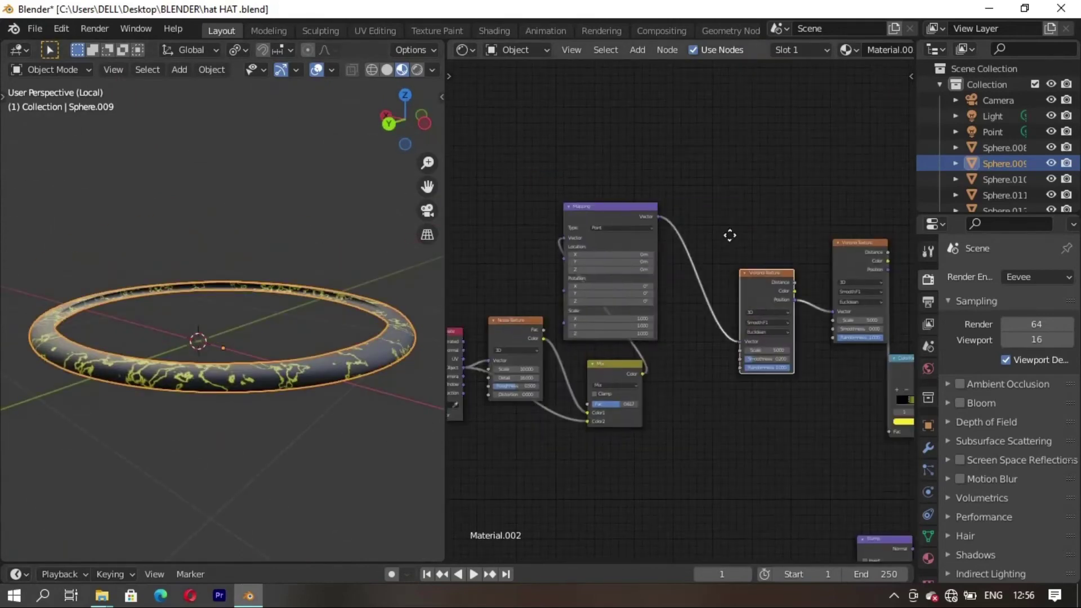
{"action": "scroll", "coordinate": [729, 425], "scroll_direction": "up", "scroll_amount": 2}
{"action": "scroll", "coordinate": [599, 299], "scroll_direction": "up", "scroll_amount": 1}
{"action": "left_click_drag", "start_coordinate": [585, 291], "coordinate": [599, 298]}
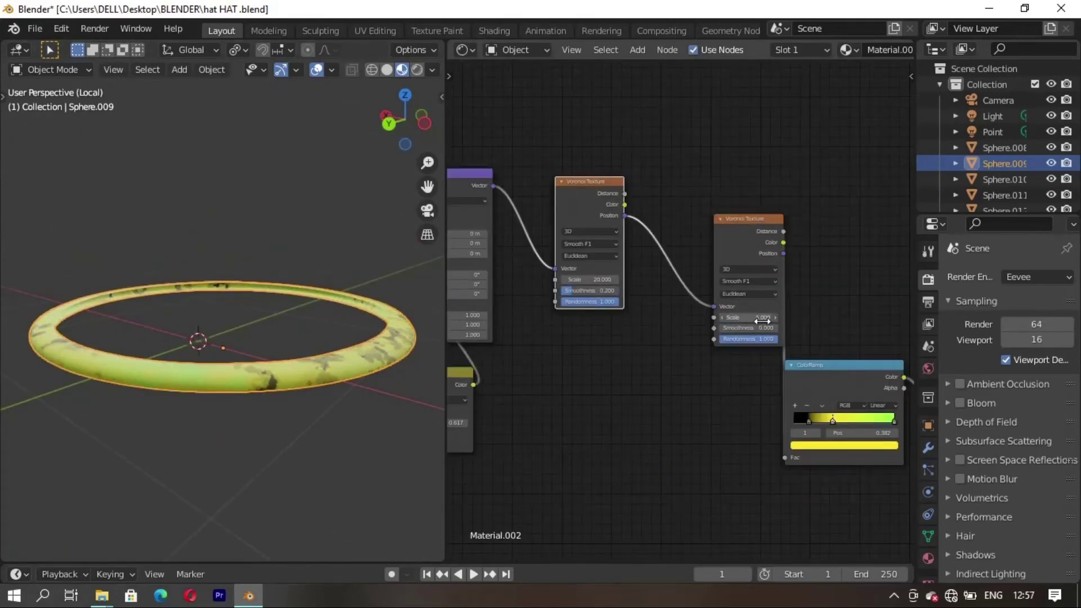
{"action": "scroll", "coordinate": [563, 462], "scroll_direction": "down", "scroll_amount": 3}
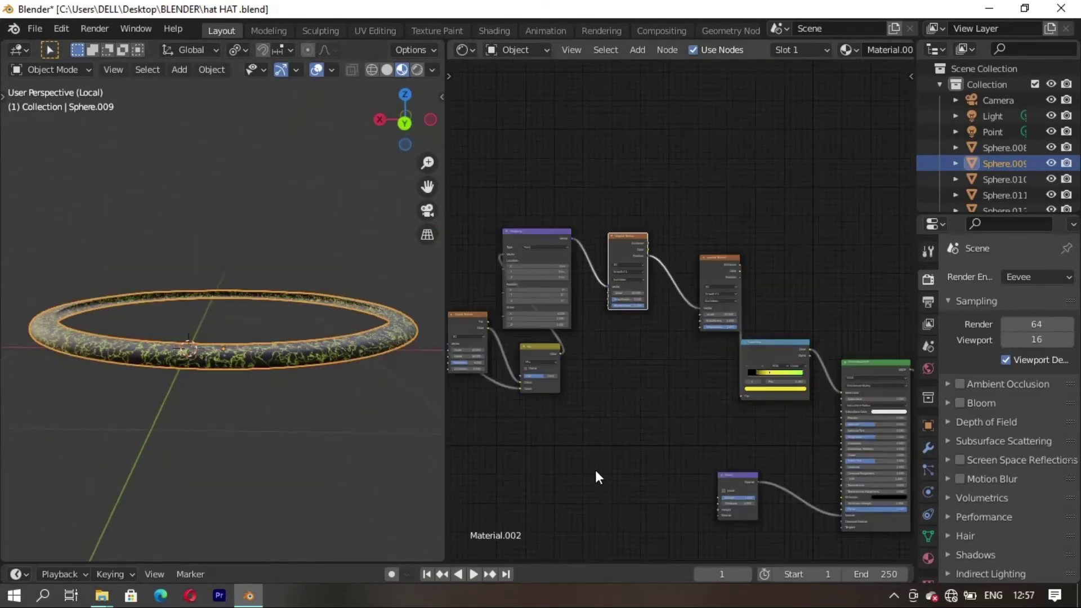
Step: Add a ColorRamp node and link it into the Bump node
{"action": "key", "text": "shift+a"}
{"action": "left_click", "coordinate": [631, 484]}
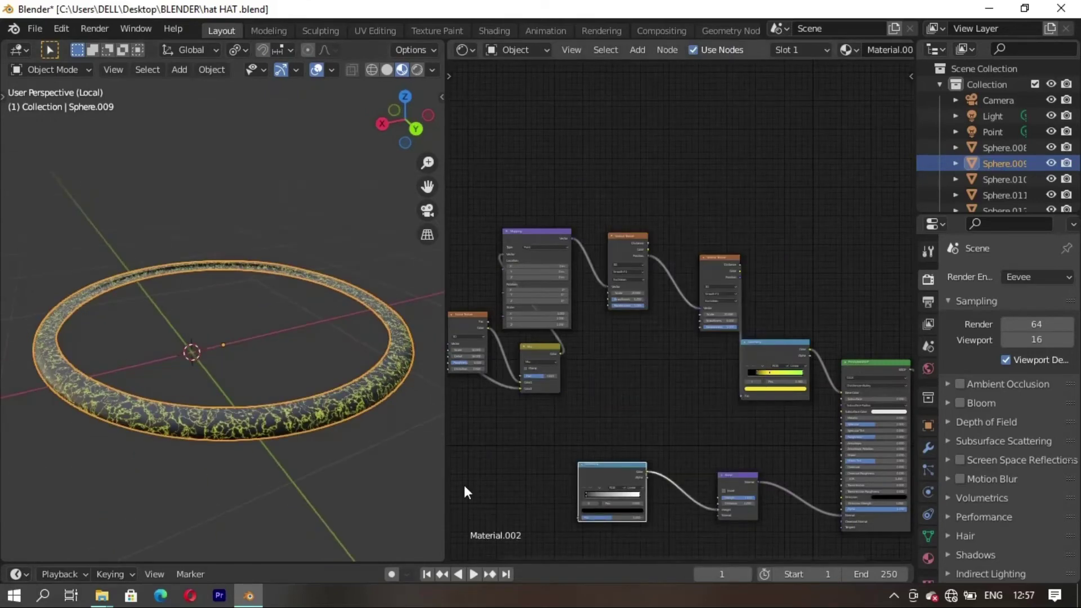
{"action": "left_click_drag", "start_coordinate": [696, 312], "coordinate": [660, 321]}
{"action": "mouse_move", "coordinate": [174, 439]}
{"action": "middle_mouse_down"}
{"action": "mouse_move", "coordinate": [224, 451]}
{"action": "mouse_move", "coordinate": [280, 484]}
{"action": "mouse_move", "coordinate": [304, 467]}
{"action": "middle_mouse_up"}
{"action": "scroll", "coordinate": [621, 377], "scroll_direction": "down", "scroll_amount": 1}
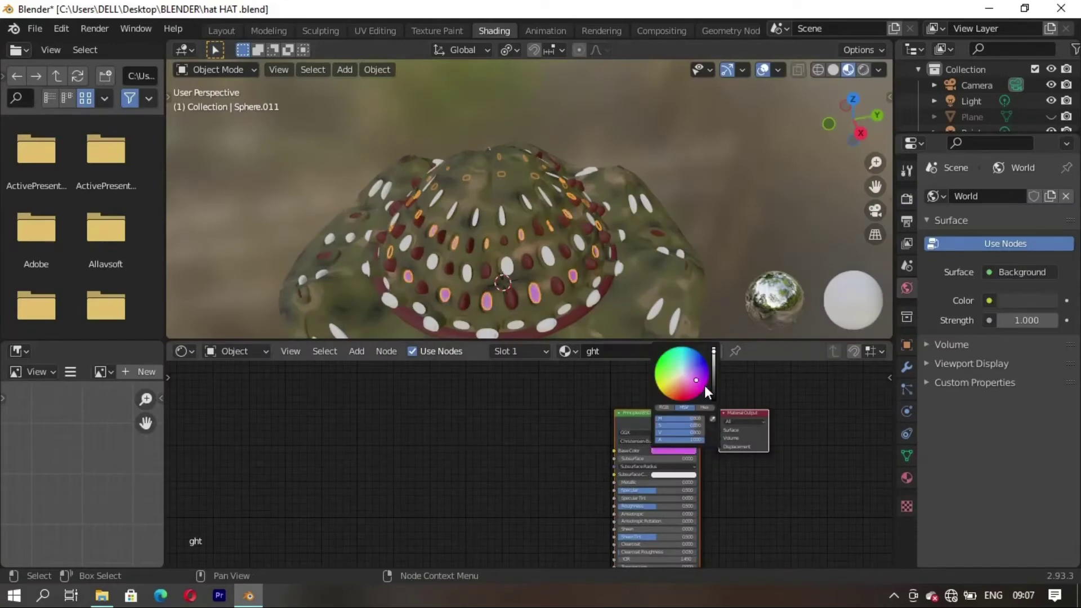
Step: Change the spot colour from magenta to cyan and check Sphere.010's material list
{"action": "left_click_drag", "start_coordinate": [706, 387], "coordinate": [686, 340]}
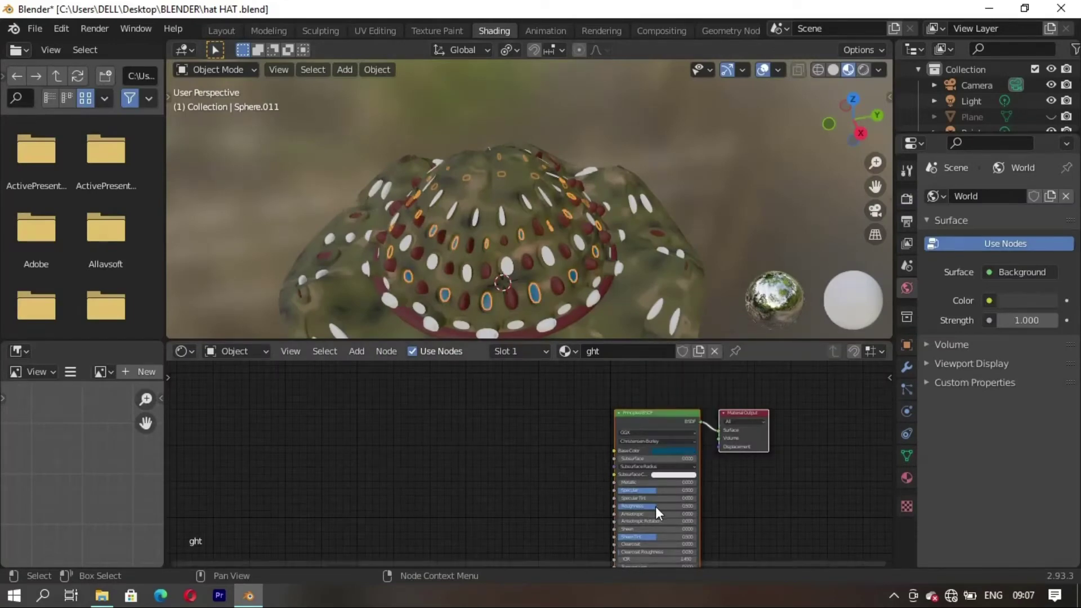
{"action": "left_click", "coordinate": [507, 266]}
{"action": "left_click", "coordinate": [494, 350]}
{"action": "left_click", "coordinate": [507, 405]}
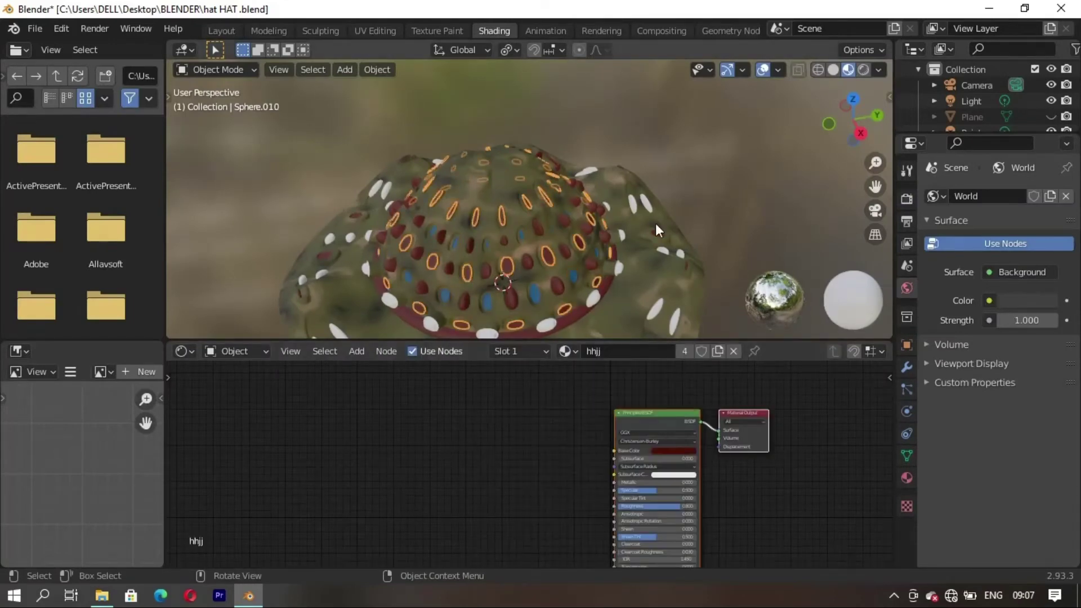
Step: Assign the shared ght material to spot pieces Sphere.013 and Sphere.015
{"action": "left_click", "coordinate": [544, 301]}
{"action": "left_click", "coordinate": [565, 351]}
{"action": "left_click", "coordinate": [518, 375]}
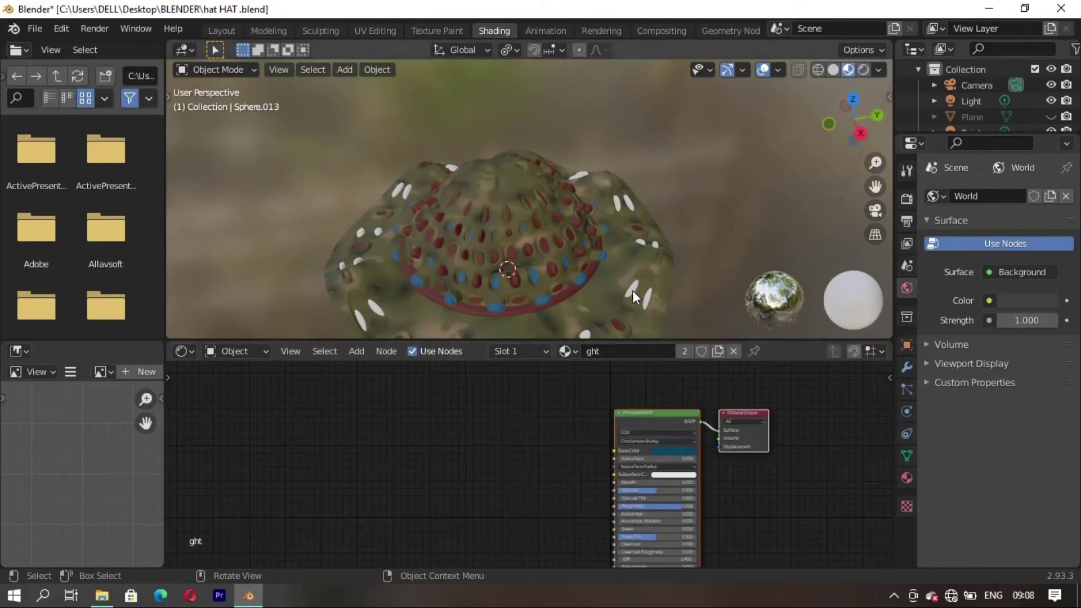
{"action": "left_click", "coordinate": [633, 289]}
{"action": "left_click", "coordinate": [565, 351]}
{"action": "left_click", "coordinate": [519, 541]}
{"action": "mouse_move", "coordinate": [644, 205]}
{"action": "middle_mouse_down"}
{"action": "mouse_move", "coordinate": [590, 271]}
{"action": "mouse_move", "coordinate": [538, 292]}
{"action": "middle_mouse_up"}
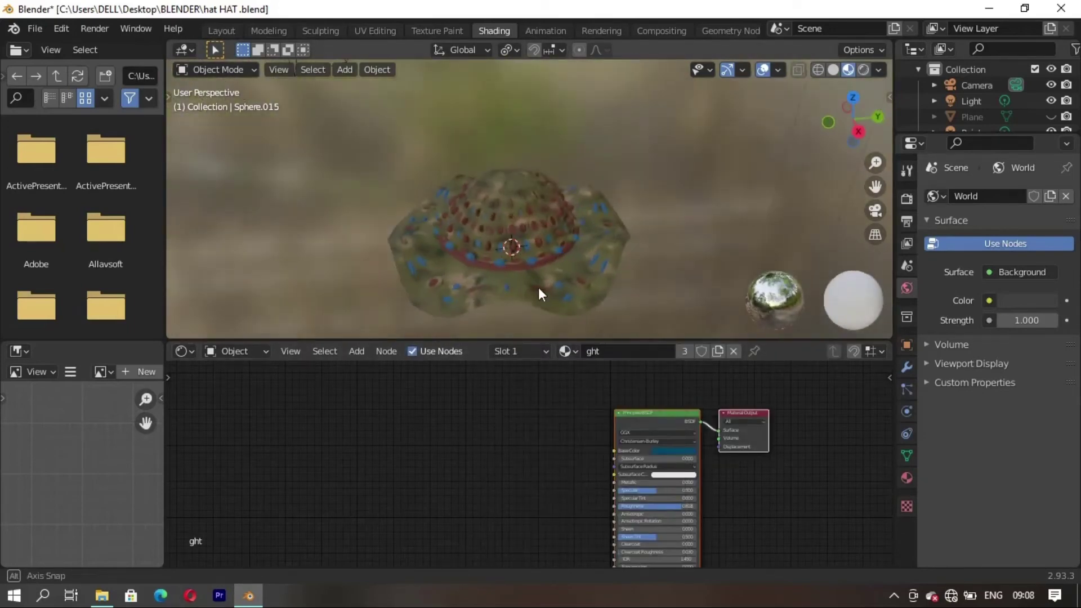
{"action": "left_click", "coordinate": [673, 451]}
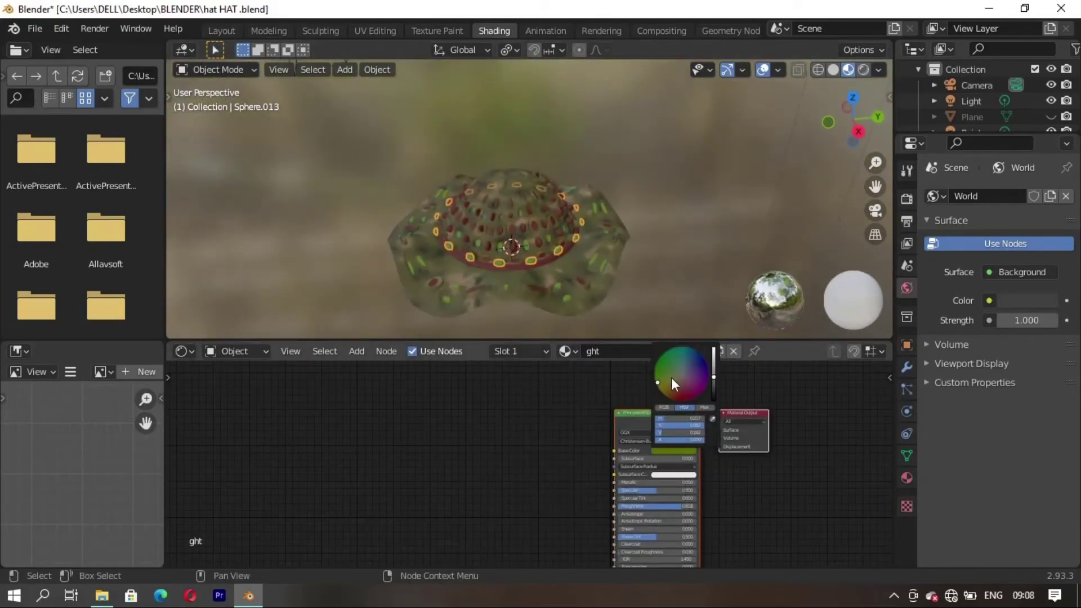
Step: In the Layout workspace, preview the hat rendered and lift it above the origin
{"action": "left_click", "coordinate": [226, 34]}
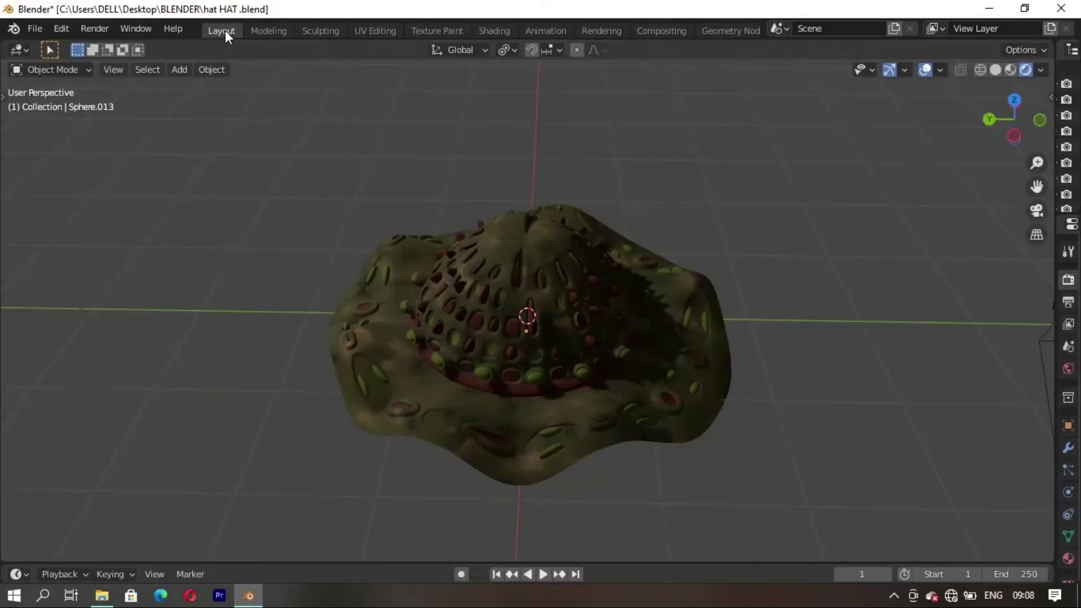
{"action": "mouse_move", "coordinate": [338, 338]}
{"action": "middle_mouse_down"}
{"action": "mouse_move", "coordinate": [415, 387]}
{"action": "mouse_move", "coordinate": [584, 379]}
{"action": "middle_mouse_up"}
{"action": "key", "text": "z"}
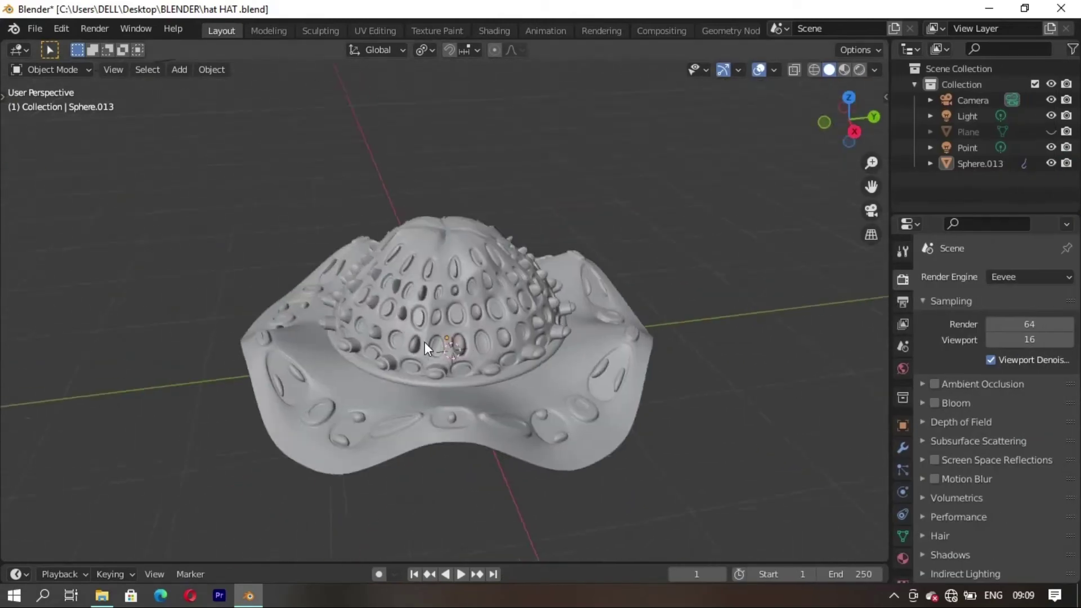
{"action": "mouse_move", "coordinate": [424, 342]}
{"action": "middle_mouse_down"}
{"action": "mouse_move", "coordinate": [569, 279]}
{"action": "mouse_move", "coordinate": [609, 347]}
{"action": "middle_mouse_up"}
{"action": "left_click", "coordinate": [859, 69]}
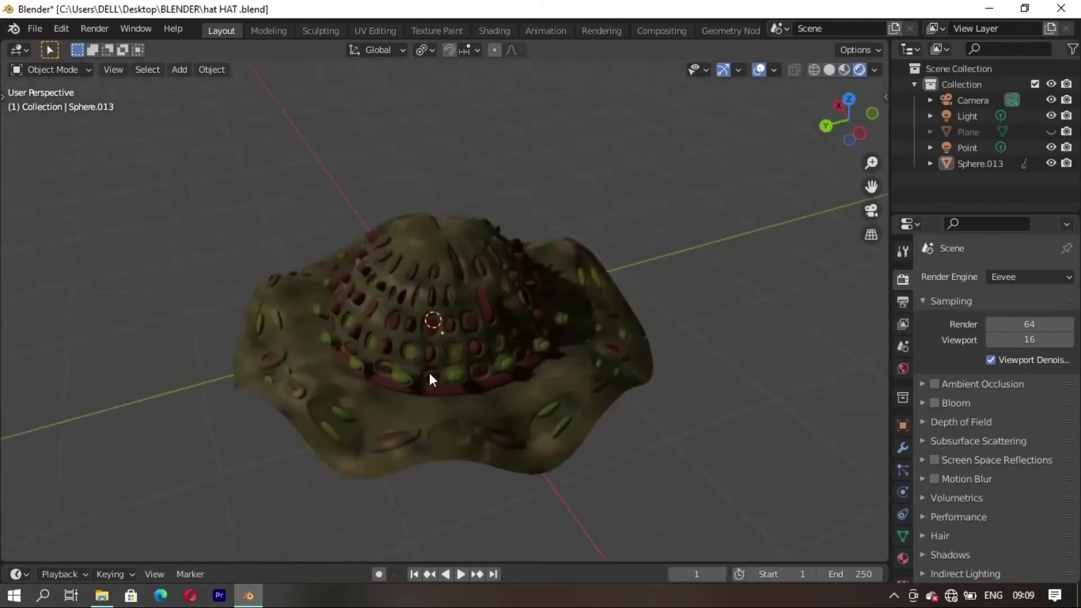
{"action": "middle_click_drag", "start_coordinate": [429, 373], "coordinate": [423, 398]}
{"action": "left_click", "coordinate": [829, 70]}
{"action": "left_click_drag", "start_coordinate": [444, 360], "coordinate": [454, 390]}
{"action": "middle_click_drag", "start_coordinate": [454, 389], "coordinate": [451, 407]}
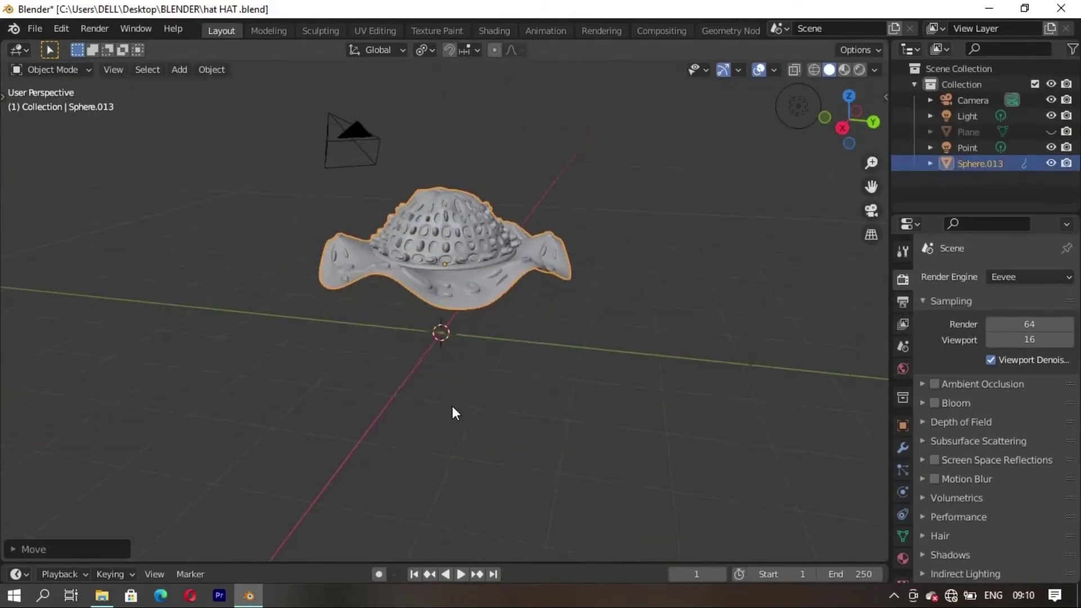
Step: Add a cube and move it vertically to sit just under the hat
{"action": "key", "text": "shift+a"}
{"action": "left_click", "coordinate": [503, 277]}
{"action": "key", "text": "KP_1"}
{"action": "key", "text": "g"}
{"action": "key", "text": "z"}
{"action": "left_click", "coordinate": [522, 446]}
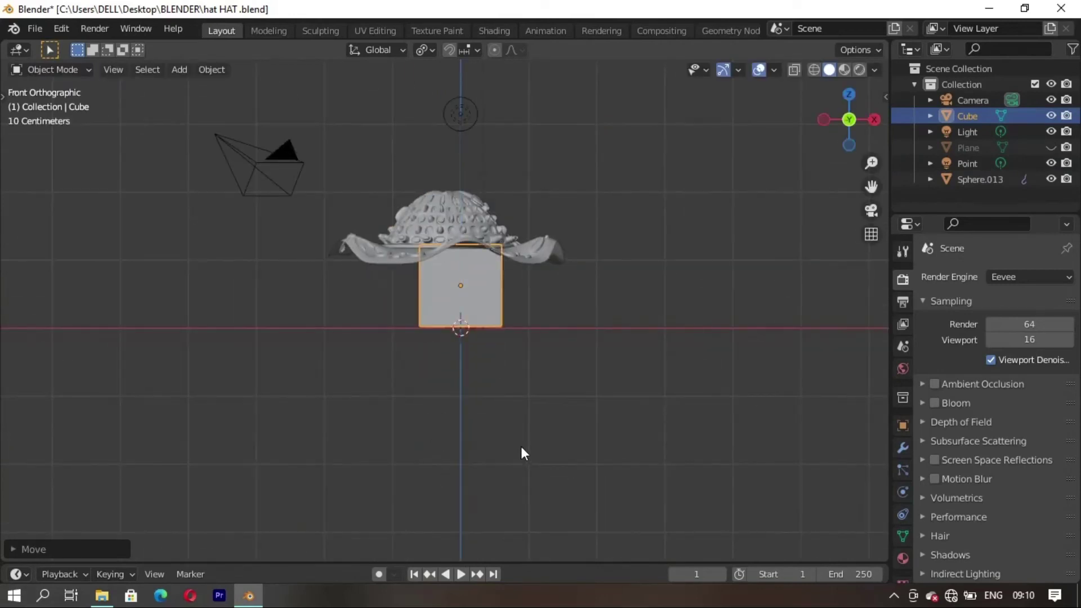
Step: In Edit Mode, loop-cut the isolated cube, extrude its top upward and narrow it
{"action": "key", "text": "Tab"}
{"action": "key", "text": "ctrl+r"}
{"action": "left_click", "coordinate": [499, 288]}
{"action": "key", "text": "KP_Divide"}
{"action": "middle_click_drag", "start_coordinate": [466, 306], "coordinate": [432, 241]}
{"action": "scroll", "coordinate": [451, 283], "scroll_direction": "down", "scroll_amount": 4}
{"action": "key", "text": "e"}
{"action": "left_click", "coordinate": [482, 255]}
{"action": "key", "text": "s"}
{"action": "left_click", "coordinate": [450, 248]}
{"action": "scroll", "coordinate": [432, 242], "scroll_direction": "up", "scroll_amount": 3}
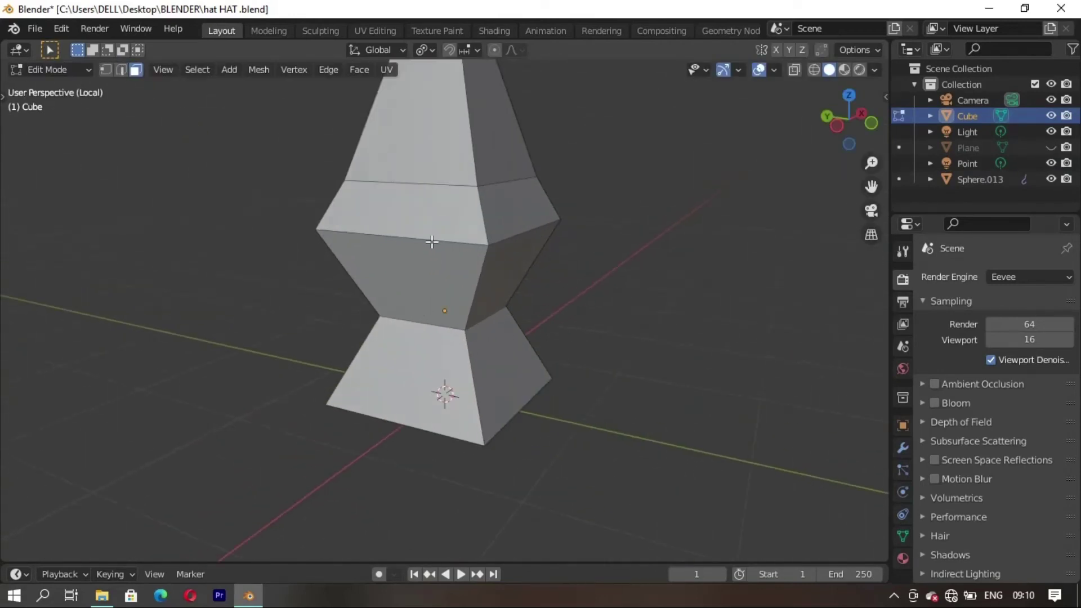
Step: Scale the middle edge loop and extrude the top face into a tall column
{"action": "left_click", "coordinate": [504, 243], "text": "alt"}
{"action": "middle_click_drag", "start_coordinate": [504, 243], "coordinate": [469, 334]}
{"action": "scroll", "coordinate": [469, 334], "scroll_direction": "down", "scroll_amount": 3}
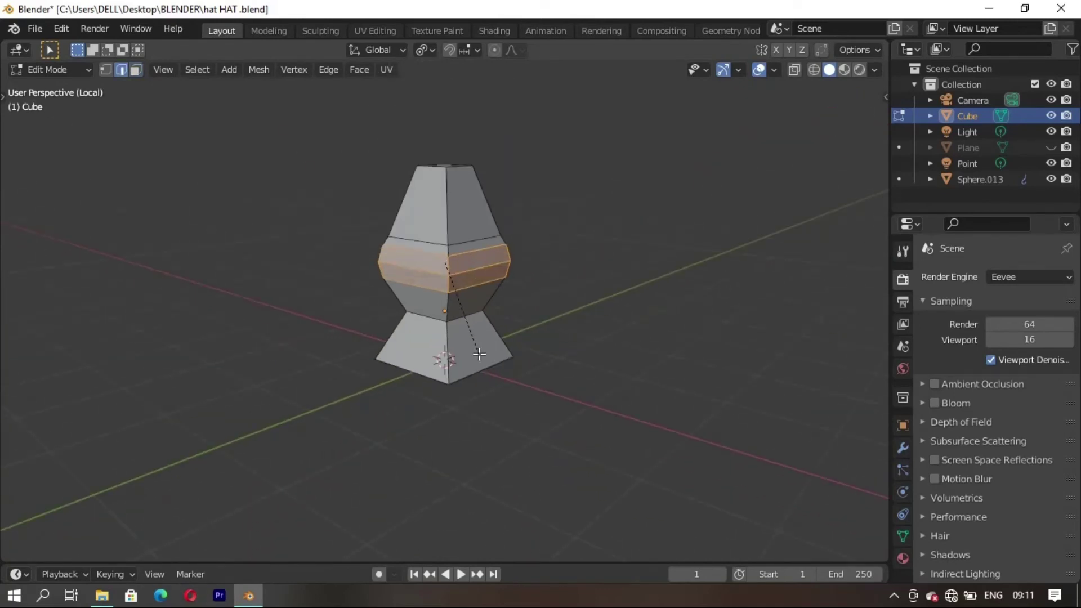
{"action": "left_click", "coordinate": [479, 354]}
{"action": "key", "text": "3"}
{"action": "left_click", "coordinate": [455, 193]}
{"action": "scroll", "coordinate": [455, 193], "scroll_direction": "down", "scroll_amount": 3}
{"action": "key", "text": "e"}
{"action": "left_click", "coordinate": [547, 419]}
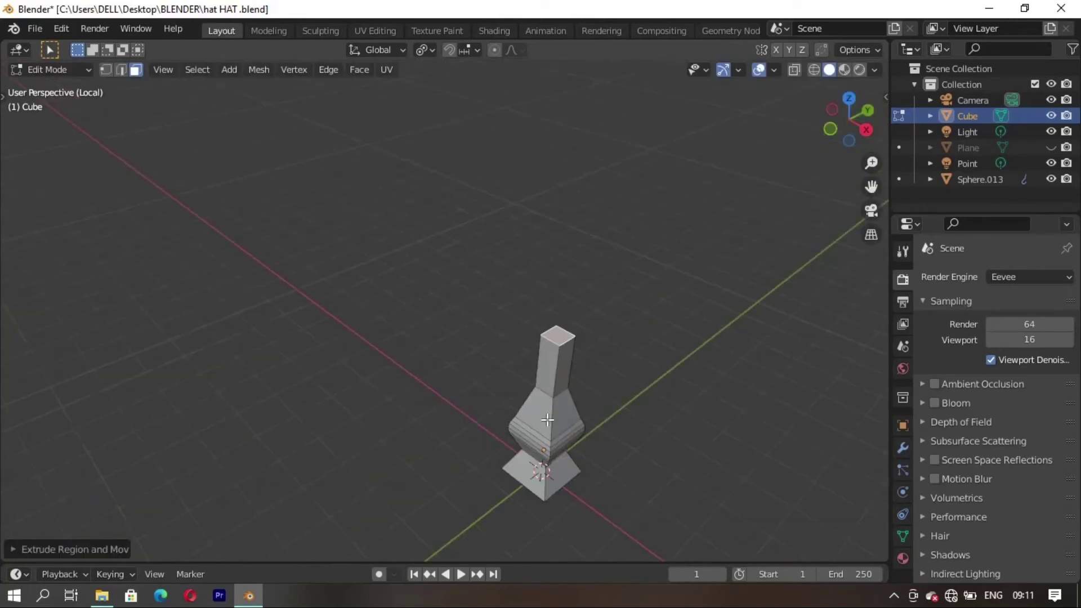
{"action": "middle_click_drag", "start_coordinate": [547, 419], "coordinate": [546, 292]}
{"action": "scroll", "coordinate": [546, 293], "scroll_direction": "up", "scroll_amount": 2}
Step: Loop-cut the column, then shift, raise and tilt the top face into a bent end
{"action": "key", "text": "ctrl+r"}
{"action": "left_click", "coordinate": [501, 172]}
{"action": "left_click", "coordinate": [507, 153]}
{"action": "key", "text": "3"}
{"action": "middle_click_drag", "start_coordinate": [507, 152], "coordinate": [591, 282]}
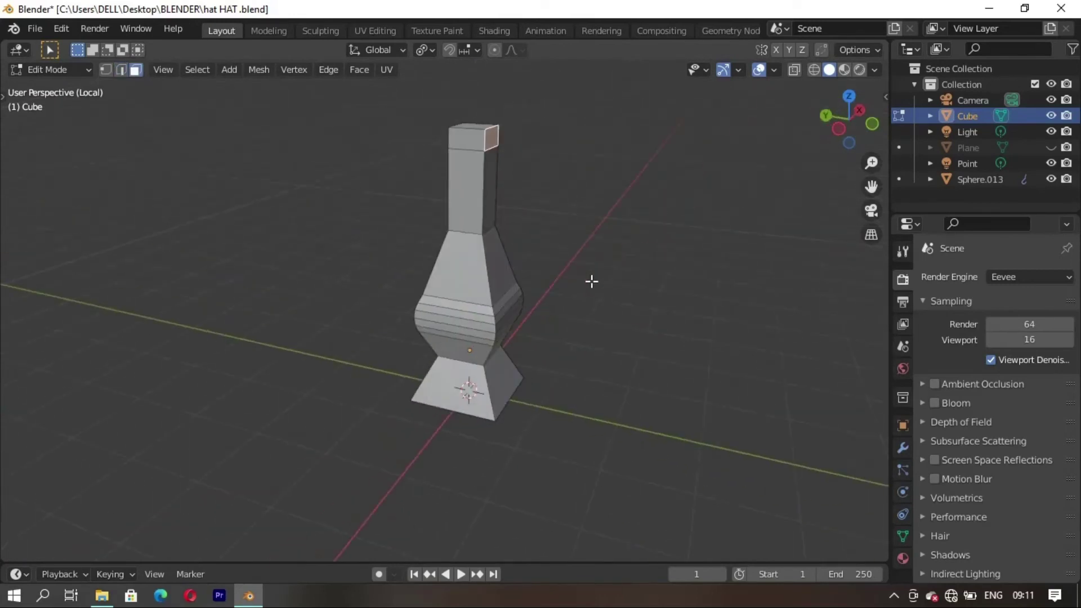
{"action": "left_click", "coordinate": [583, 359]}
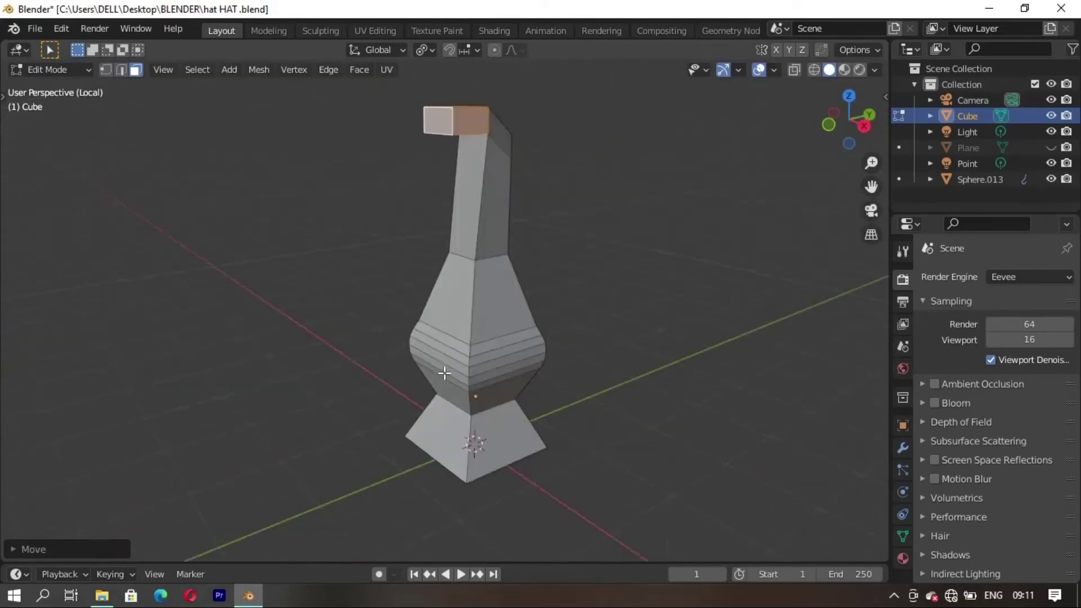
{"action": "middle_click_drag", "start_coordinate": [584, 359], "coordinate": [588, 326]}
{"action": "key", "text": "g"}
{"action": "key", "text": "z"}
{"action": "left_click", "coordinate": [560, 322]}
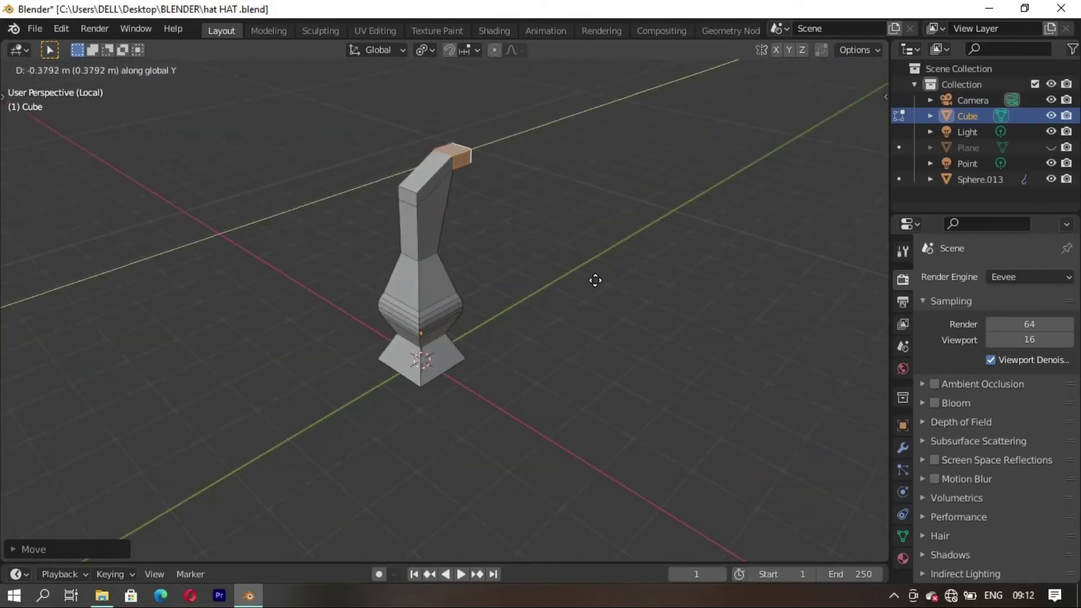
{"action": "left_click", "coordinate": [681, 238]}
{"action": "middle_click_drag", "start_coordinate": [681, 237], "coordinate": [350, 244]}
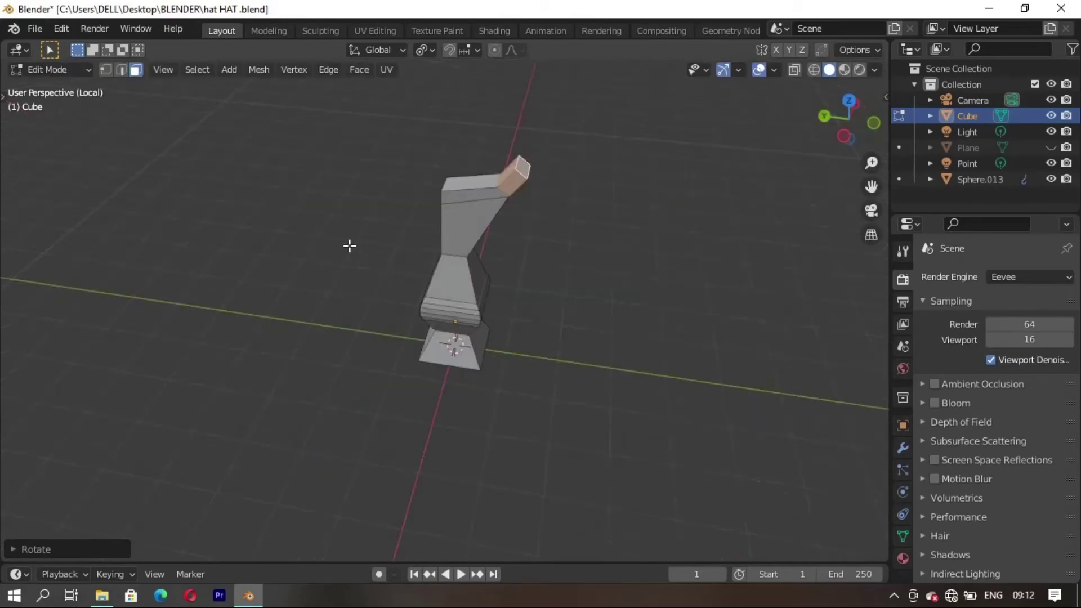
{"action": "scroll", "coordinate": [555, 275], "scroll_direction": "up", "scroll_amount": 3}
Step: Scale a loop, then smooth the stand with shade smooth and Subdivision Surface level 3
{"action": "key", "text": "s"}
{"action": "left_click", "coordinate": [449, 259]}
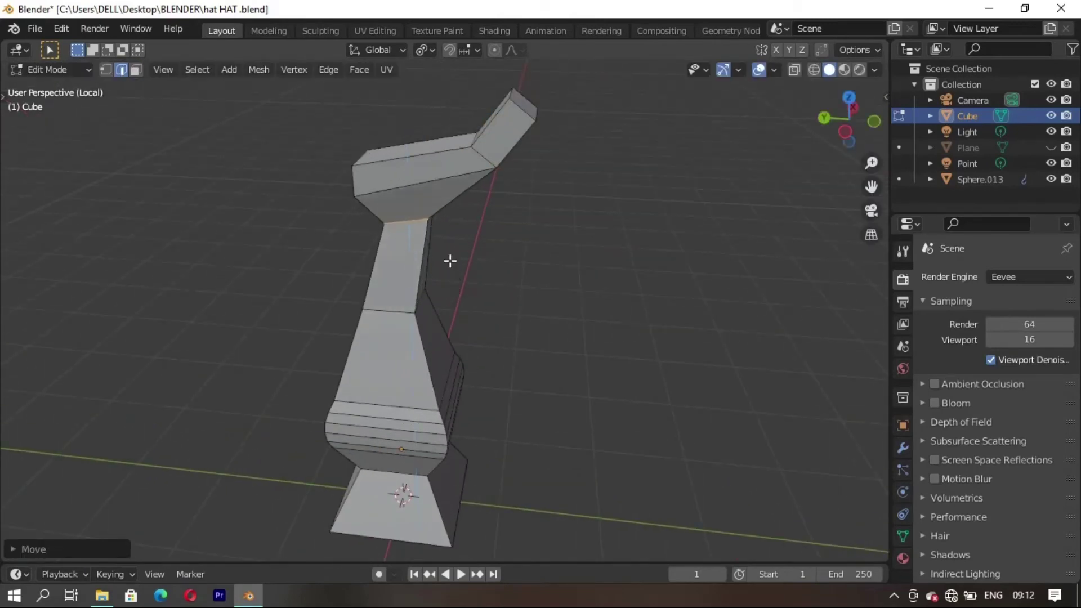
{"action": "scroll", "coordinate": [449, 259], "scroll_direction": "down", "scroll_amount": 3}
{"action": "middle_click_drag", "start_coordinate": [449, 258], "coordinate": [563, 253]}
{"action": "left_click", "coordinate": [903, 447]}
{"action": "key", "text": "ctrl+1"}
{"action": "key", "text": "ctrl+3"}
{"action": "key", "text": "Tab"}
{"action": "right_click", "coordinate": [570, 285]}
{"action": "left_click", "coordinate": [570, 285]}
{"action": "key", "text": "Tab"}
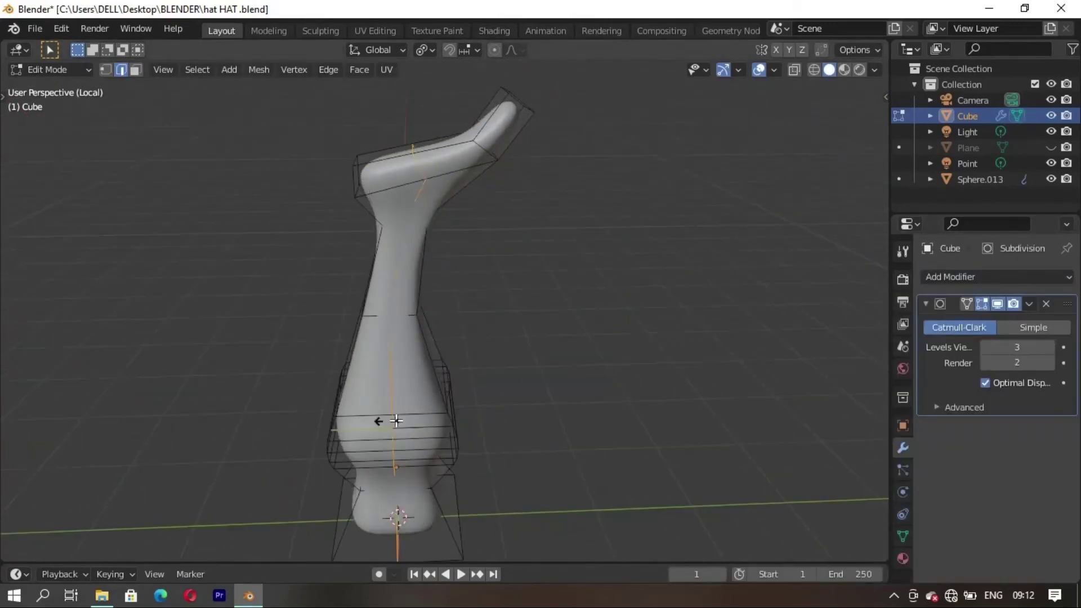
Step: Add extra edge loops near the stand's base to tighten its shape
{"action": "key", "text": "ctrl+r"}
{"action": "left_click", "coordinate": [394, 430]}
{"action": "left_click", "coordinate": [341, 423]}
{"action": "mouse_move", "coordinate": [342, 422]}
{"action": "middle_mouse_down"}
{"action": "mouse_move", "coordinate": [472, 225]}
{"action": "mouse_move", "coordinate": [398, 149]}
{"action": "mouse_move", "coordinate": [417, 272]}
{"action": "middle_mouse_up"}
{"action": "scroll", "coordinate": [417, 273], "scroll_direction": "down", "scroll_amount": 2}
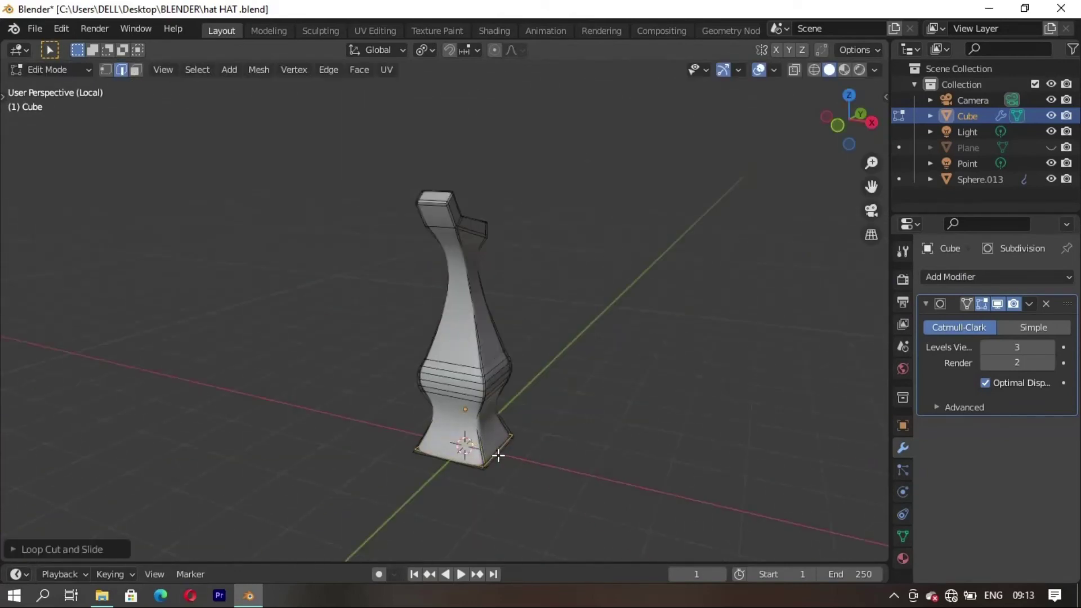
{"action": "key", "text": "Tab"}
{"action": "key", "text": "Tab"}
{"action": "scroll", "coordinate": [427, 309], "scroll_direction": "down", "scroll_amount": 2}
{"action": "key", "text": "ctrl+r"}
Step: Select the hat and raise it along Z in front view
{"action": "left_click", "coordinate": [410, 432]}
{"action": "key", "text": "Tab"}
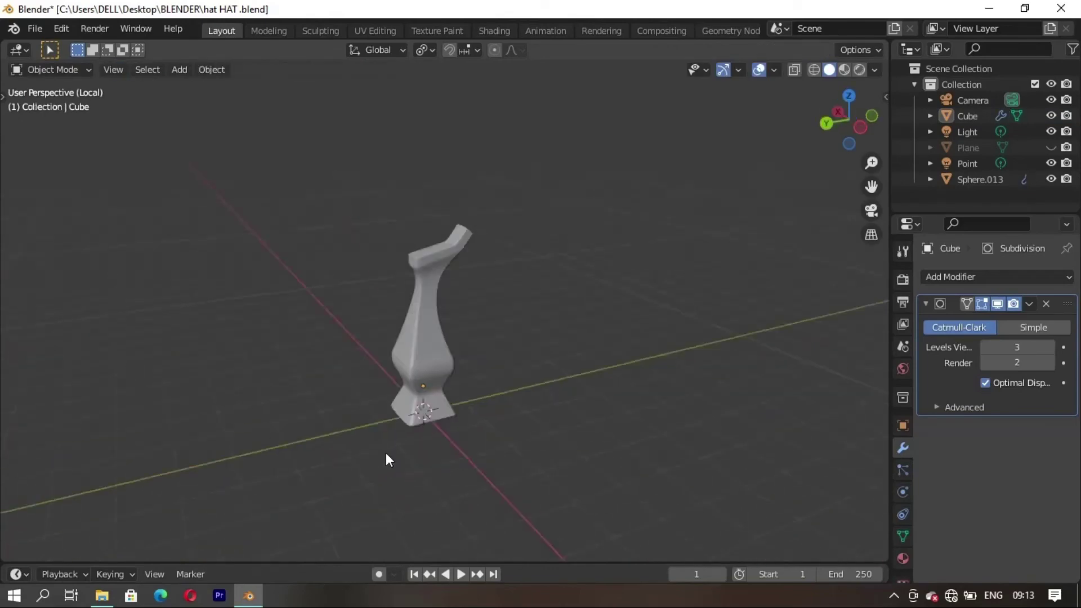
{"action": "key", "text": "KP_Divide"}
{"action": "key", "text": "KP_1"}
{"action": "left_click", "coordinate": [467, 437]}
{"action": "key", "text": "g"}
{"action": "key", "text": "z"}
{"action": "left_click", "coordinate": [483, 233]}
Step: Slide the hat along the Y axis toward the stand
{"action": "middle_click_drag", "start_coordinate": [483, 233], "coordinate": [562, 418]}
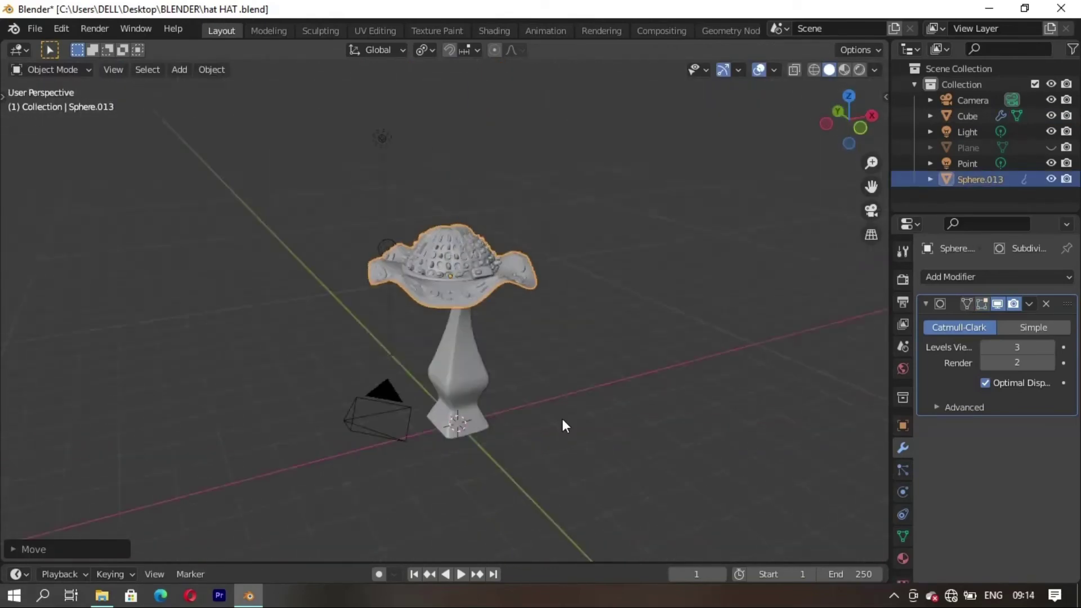
{"action": "key", "text": "g"}
{"action": "middle_click_drag", "start_coordinate": [516, 309], "coordinate": [372, 356]}
{"action": "key", "text": "g"}
{"action": "key", "text": "y"}
Step: Tilt the hat in two X-axis rotations so it leans onto the stand
{"action": "key", "text": "r"}
{"action": "key", "text": "x"}
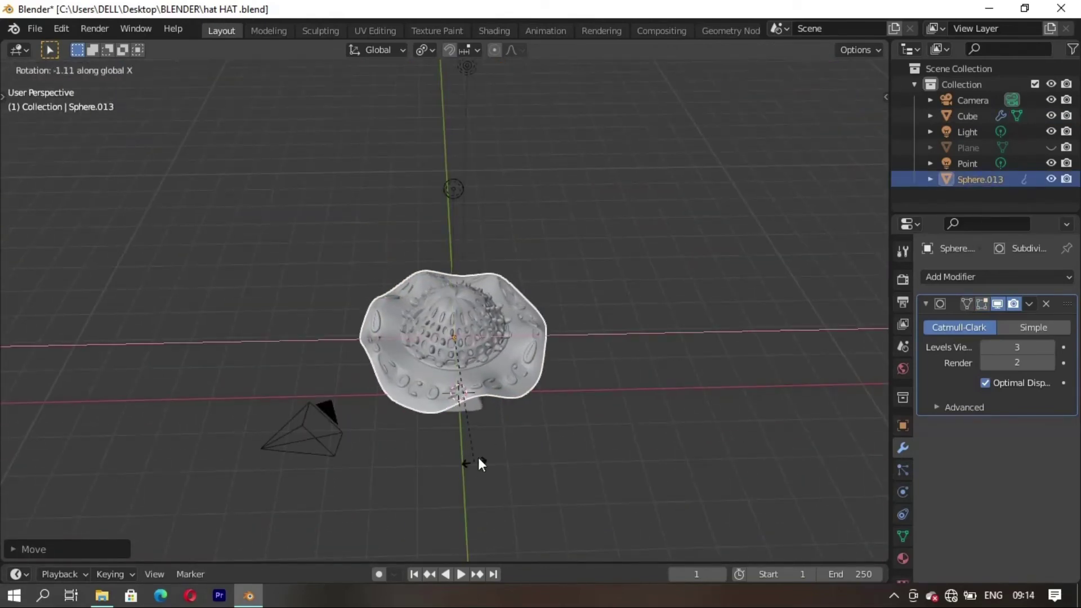
{"action": "left_click", "coordinate": [478, 458]}
{"action": "mouse_move", "coordinate": [478, 457]}
{"action": "middle_mouse_down"}
{"action": "mouse_move", "coordinate": [554, 485]}
{"action": "mouse_move", "coordinate": [532, 330]}
{"action": "middle_mouse_up"}
{"action": "key", "text": "r"}
{"action": "key", "text": "x"}
{"action": "left_click", "coordinate": [562, 512]}
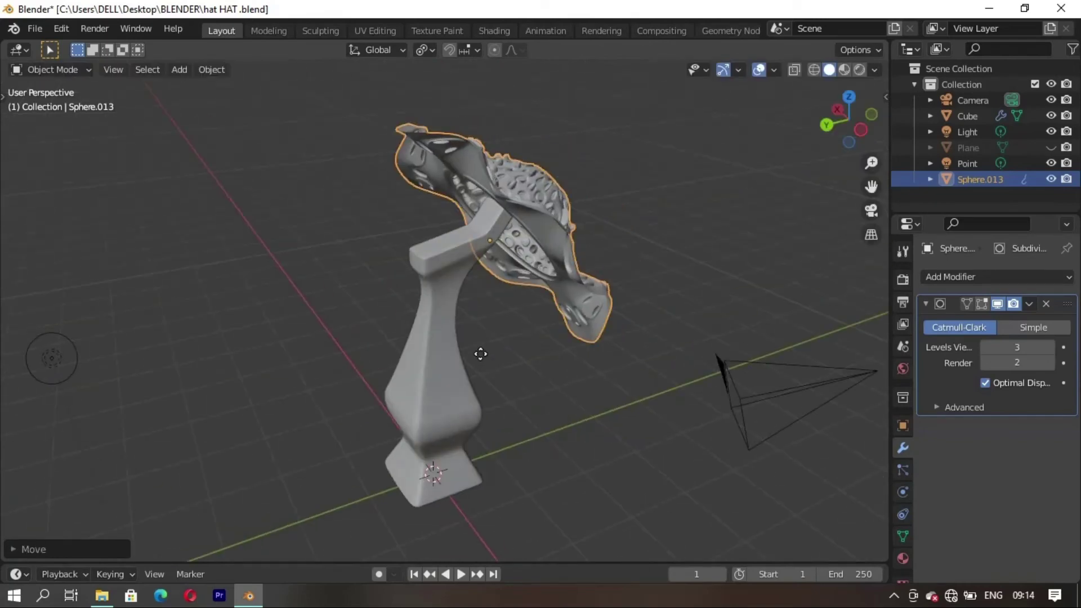
Step: Reposition the hat along Y and Z so it sits at the stand's top
{"action": "key", "text": "g"}
{"action": "key", "text": "z"}
{"action": "key", "text": "y"}
{"action": "left_click", "coordinate": [518, 393]}
{"action": "mouse_move", "coordinate": [518, 393]}
{"action": "middle_mouse_down"}
{"action": "mouse_move", "coordinate": [541, 387]}
{"action": "mouse_move", "coordinate": [541, 421]}
{"action": "middle_mouse_up"}
{"action": "key", "text": "g"}
{"action": "key", "text": "z"}
{"action": "left_click", "coordinate": [540, 406]}
Step: Add a Mirror modifier to the stand
{"action": "left_click", "coordinate": [458, 280]}
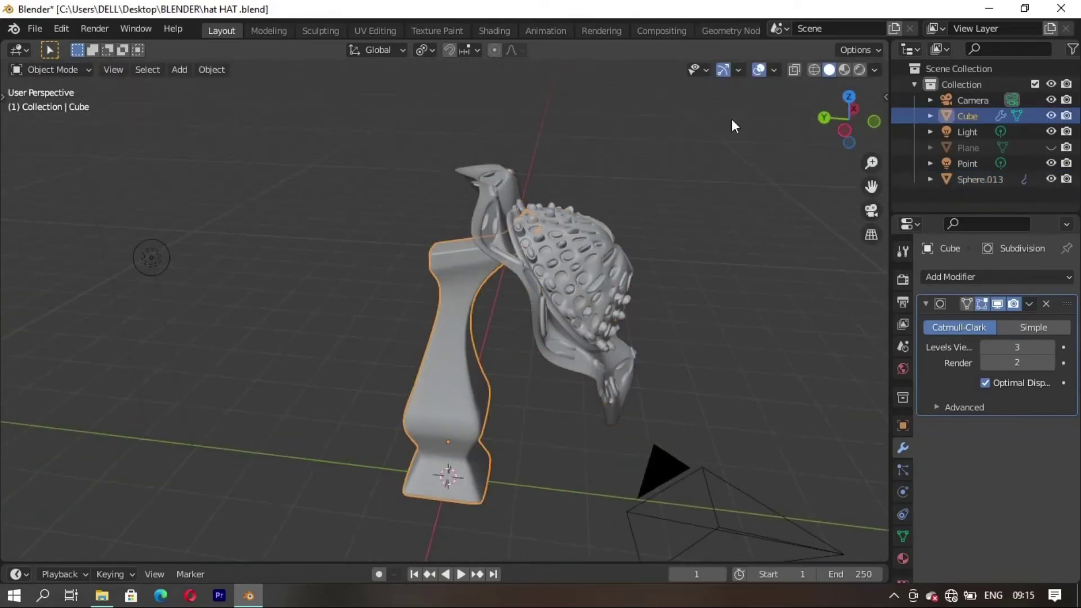
{"action": "left_click", "coordinate": [996, 276]}
{"action": "left_click", "coordinate": [749, 442]}
{"action": "mouse_move", "coordinate": [735, 360]}
{"action": "middle_mouse_down"}
{"action": "mouse_move", "coordinate": [577, 340]}
{"action": "mouse_move", "coordinate": [666, 315]}
{"action": "middle_mouse_up"}
Step: Add a Mirror modifier to the hat, mirroring across the Y axis
{"action": "left_click", "coordinate": [670, 309]}
{"action": "left_click", "coordinate": [460, 314]}
{"action": "middle_click_drag", "start_coordinate": [460, 314], "coordinate": [604, 274]}
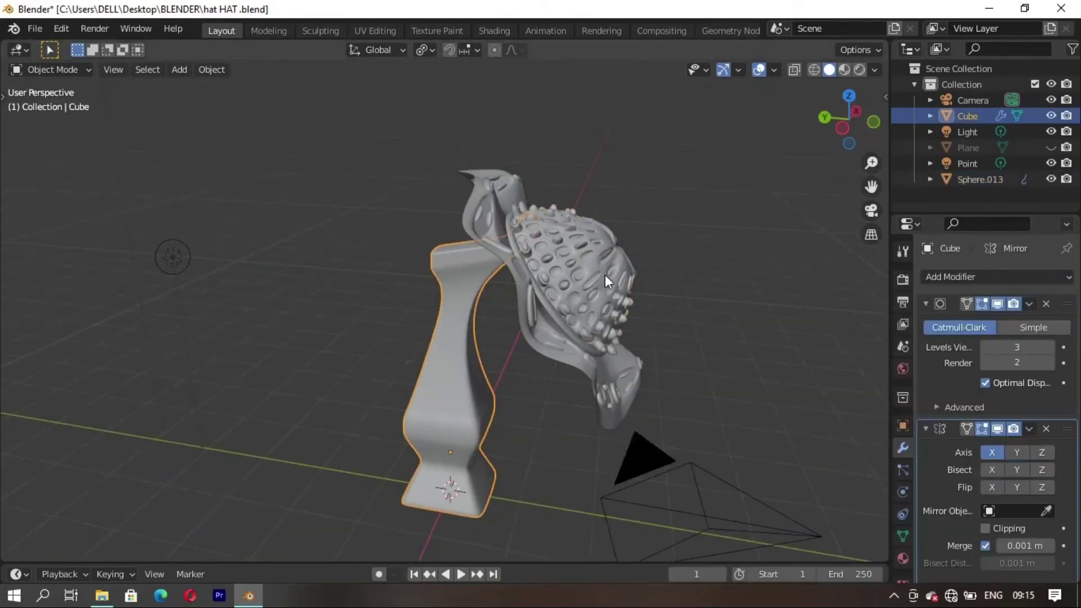
{"action": "left_click", "coordinate": [604, 274], "text": "shift"}
{"action": "left_click", "coordinate": [957, 276]}
{"action": "left_click", "coordinate": [754, 460]}
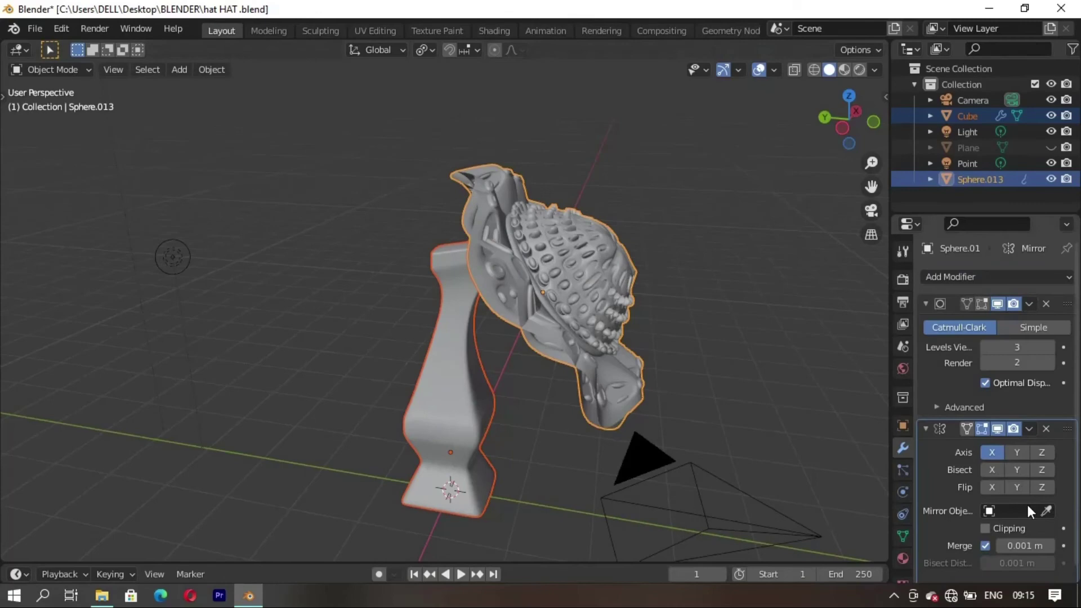
{"action": "left_click", "coordinate": [1016, 452]}
Step: Duplicate the hat, move the copy along X to the left side, and rotate it on X
{"action": "middle_click_drag", "start_coordinate": [495, 377], "coordinate": [540, 450]}
{"action": "left_click", "coordinate": [467, 510]}
{"action": "mouse_move", "coordinate": [467, 510]}
{"action": "middle_mouse_down"}
{"action": "mouse_move", "coordinate": [387, 469]}
{"action": "mouse_move", "coordinate": [451, 323]}
{"action": "middle_mouse_up"}
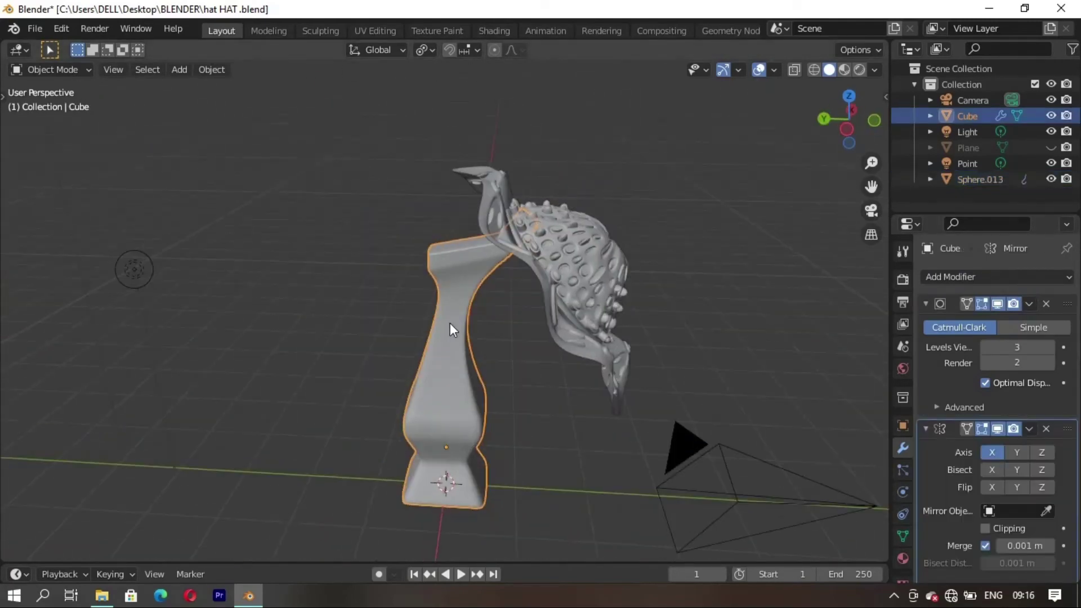
{"action": "left_click", "coordinate": [572, 345]}
{"action": "key", "text": "shift+d"}
{"action": "key", "text": "x"}
{"action": "left_click", "coordinate": [355, 333]}
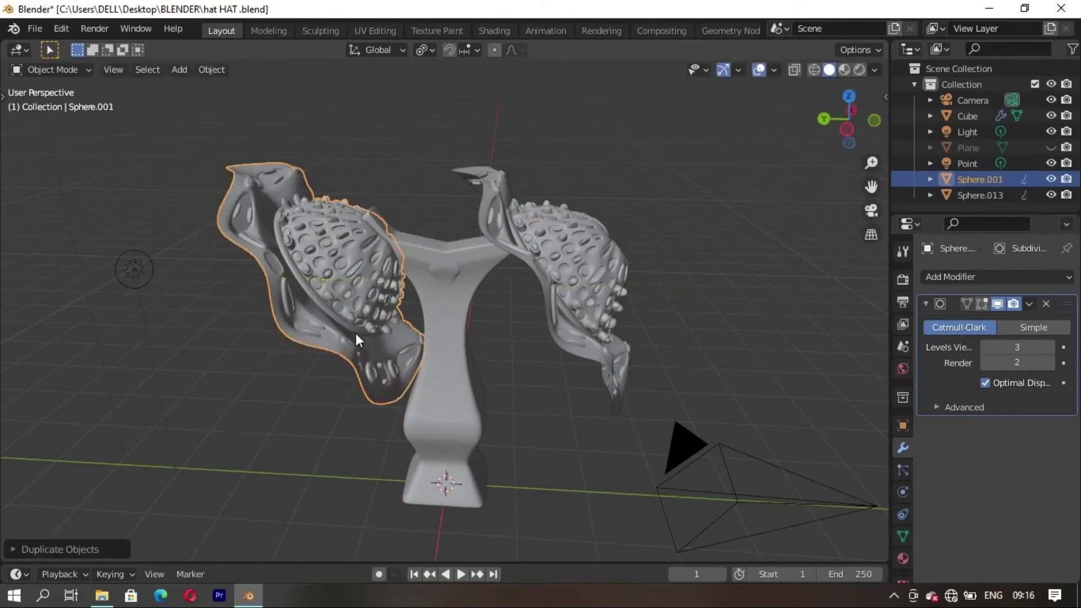
{"action": "key", "text": "r"}
{"action": "key", "text": "x"}
{"action": "left_click", "coordinate": [401, 218]}
Step: Box-select both hats and the stand, then view the arrangement in Material Preview
{"action": "middle_click_drag", "start_coordinate": [427, 374], "coordinate": [566, 271]}
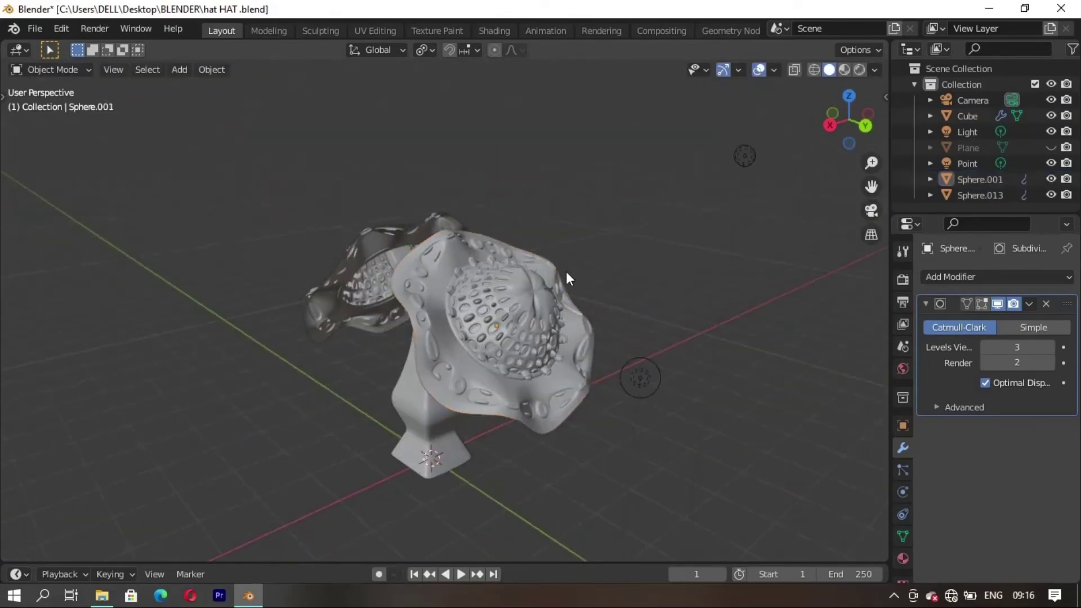
{"action": "left_click_drag", "start_coordinate": [291, 201], "coordinate": [583, 337]}
{"action": "key", "text": "s"}
{"action": "key", "text": "Escape"}
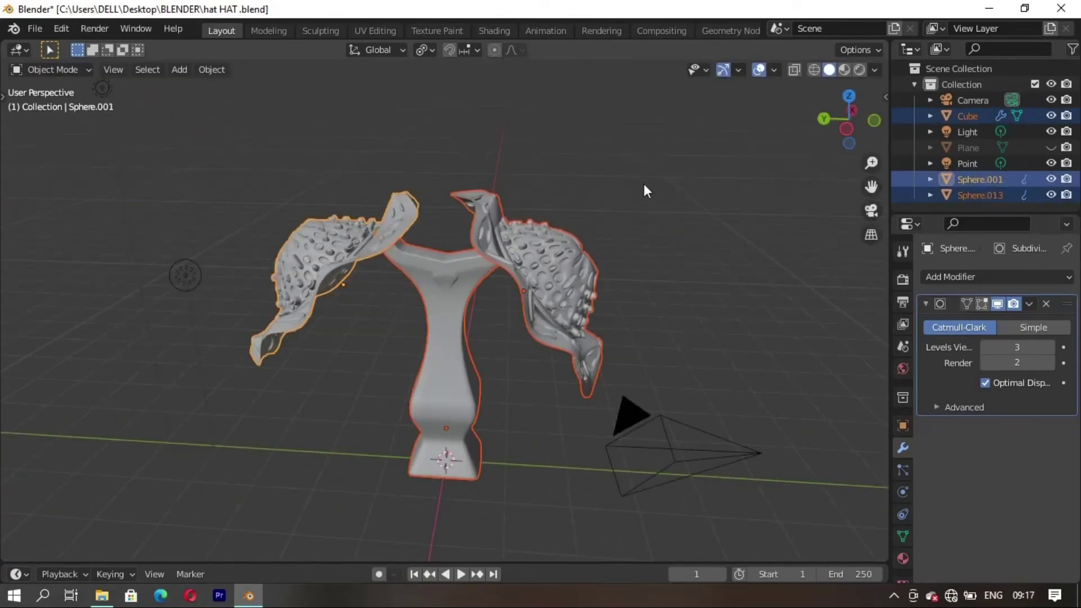
{"action": "middle_click_drag", "start_coordinate": [643, 184], "coordinate": [226, 370]}
{"action": "left_click", "coordinate": [844, 69]}
{"action": "mouse_move", "coordinate": [394, 338]}
{"action": "middle_mouse_down"}
{"action": "mouse_move", "coordinate": [562, 367]}
{"action": "mouse_move", "coordinate": [254, 394]}
{"action": "mouse_move", "coordinate": [398, 386]}
{"action": "mouse_move", "coordinate": [531, 41]}
{"action": "middle_mouse_up"}
Step: Give the stand a new material with a yellow Base Color
{"action": "left_click", "coordinate": [490, 31]}
{"action": "left_click", "coordinate": [522, 180]}
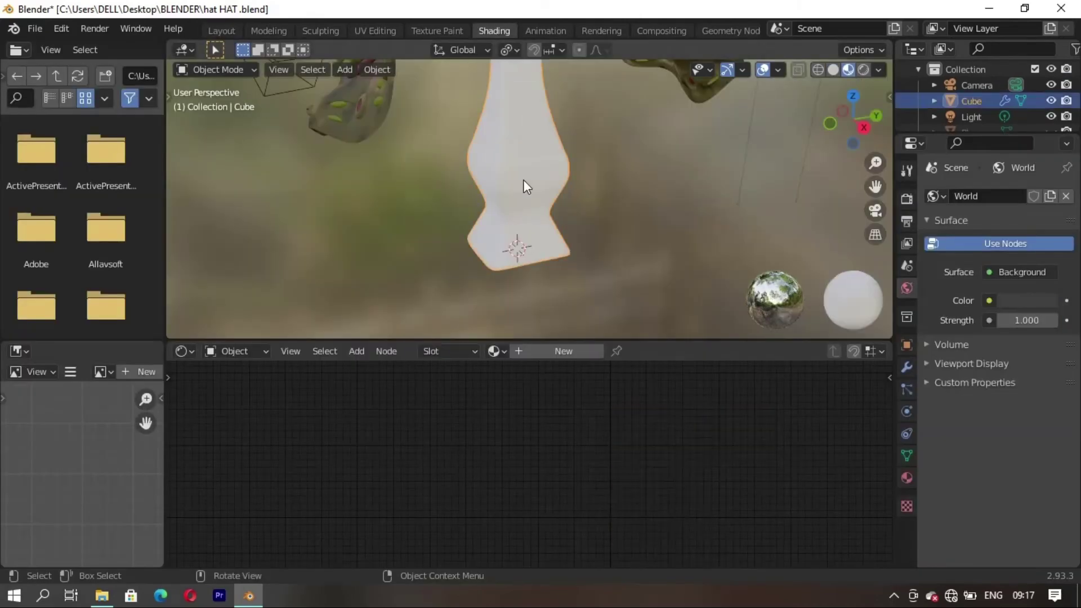
{"action": "left_click", "coordinate": [563, 351]}
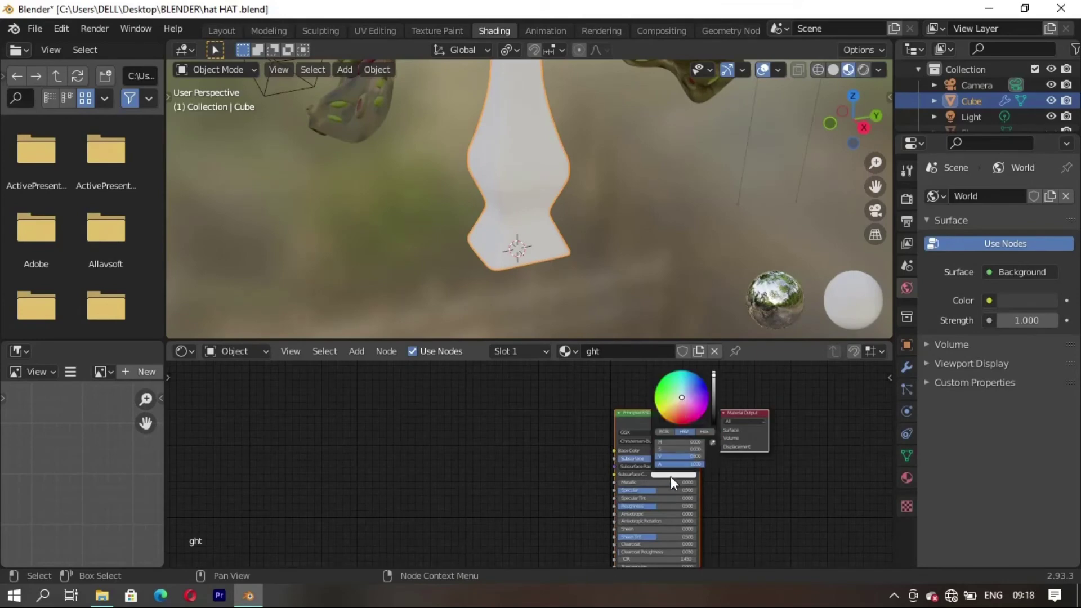
{"action": "mouse_move", "coordinate": [555, 242]}
{"action": "middle_mouse_down"}
{"action": "mouse_move", "coordinate": [517, 286]}
{"action": "mouse_move", "coordinate": [563, 225]}
{"action": "middle_mouse_up"}
{"action": "scroll", "coordinate": [670, 422], "scroll_direction": "up", "scroll_amount": 3}
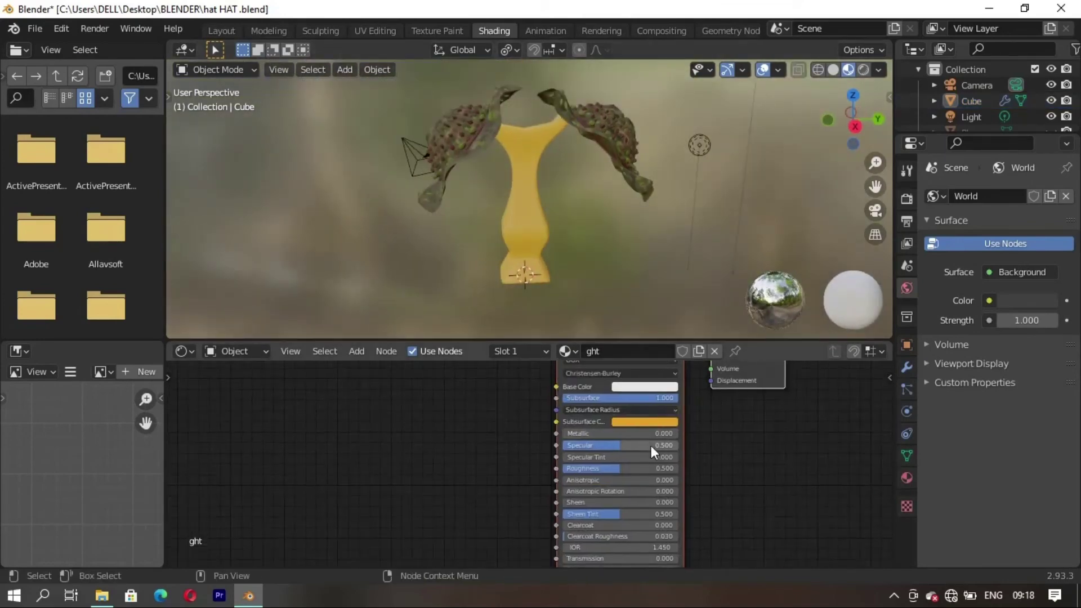
{"action": "left_click", "coordinate": [221, 30]}
{"action": "left_click", "coordinate": [844, 70]}
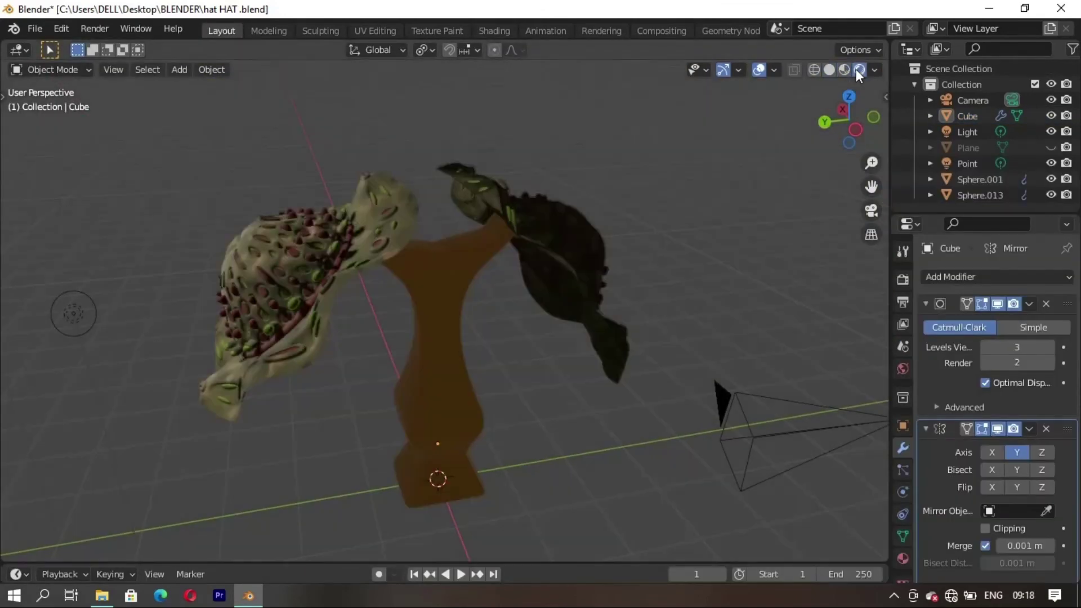
{"action": "left_click", "coordinate": [829, 70]}
Step: Unhide the floor plane, extrude its back edge into a wall, and curve the corner
{"action": "middle_click_drag", "start_coordinate": [507, 338], "coordinate": [523, 394]}
{"action": "key", "text": "shift+a"}
{"action": "key", "text": "alt+h"}
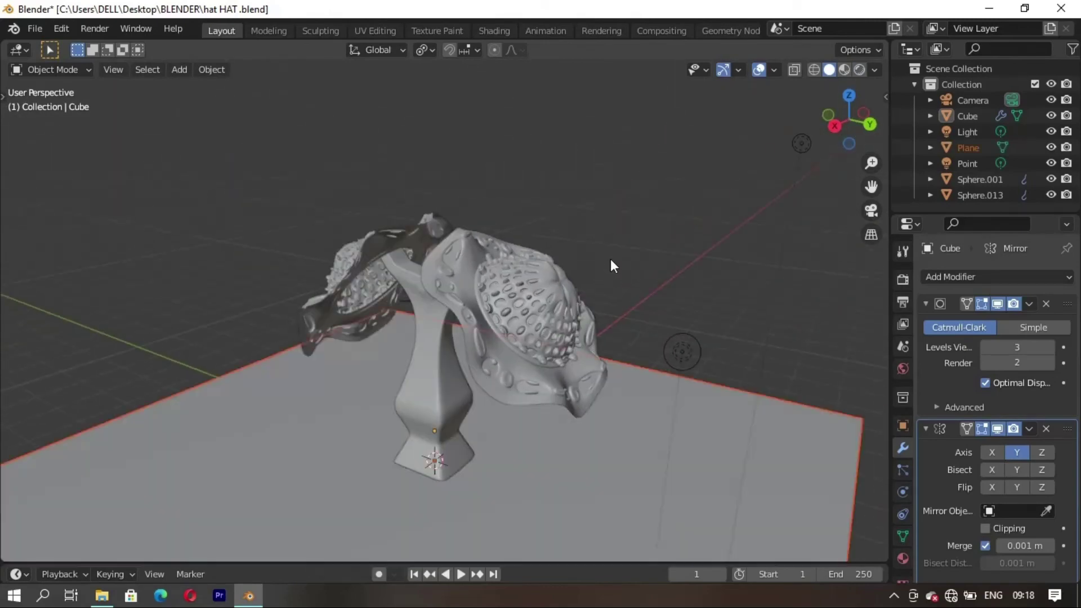
{"action": "middle_click_drag", "start_coordinate": [610, 259], "coordinate": [623, 447]}
{"action": "key", "text": "Tab"}
{"action": "left_click", "coordinate": [683, 357]}
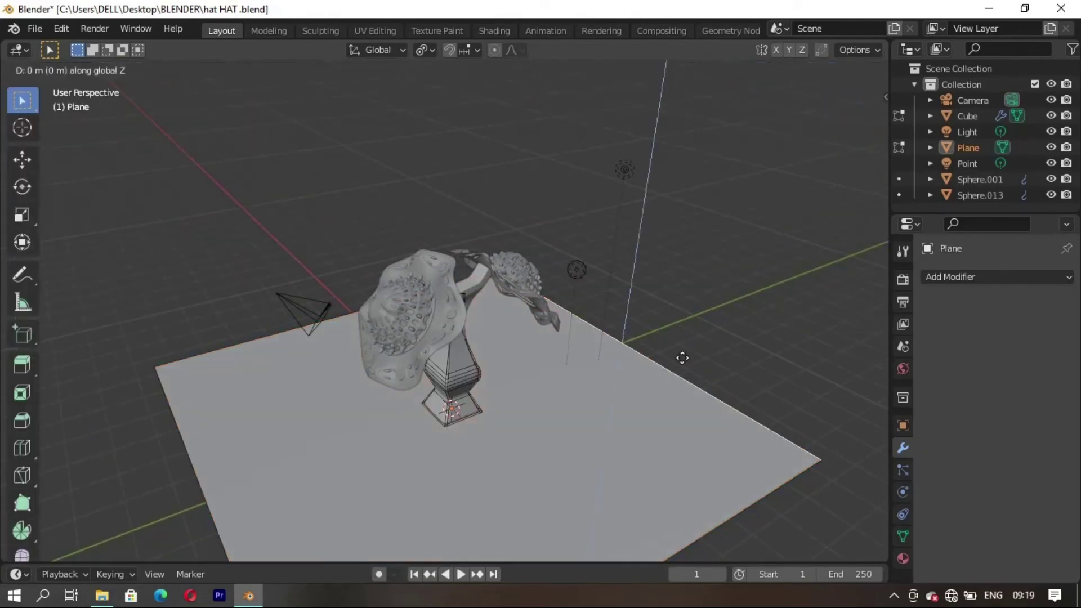
{"action": "key", "text": "e"}
{"action": "left_click", "coordinate": [668, 436]}
{"action": "key", "text": "Tab"}
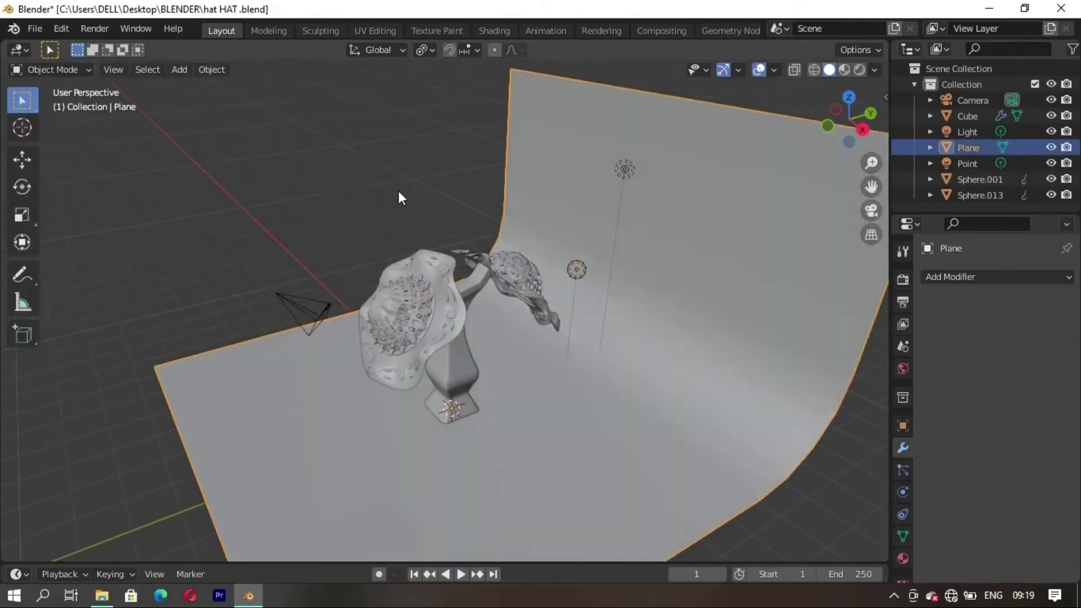
{"action": "middle_click_drag", "start_coordinate": [397, 191], "coordinate": [428, 282]}
{"action": "left_click", "coordinate": [902, 536]}
Step: Set the backdrop's Base Color to near black, then view through the camera
{"action": "left_click", "coordinate": [494, 31]}
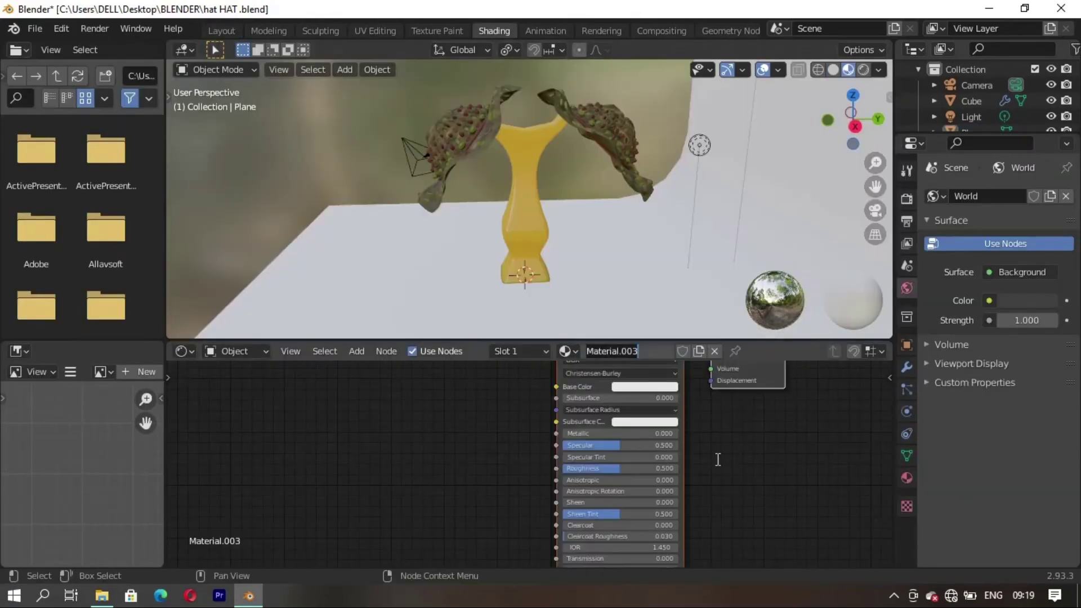
{"action": "left_click", "coordinate": [635, 387]}
{"action": "left_click", "coordinate": [649, 308]}
{"action": "left_click_drag", "start_coordinate": [703, 240], "coordinate": [715, 307]}
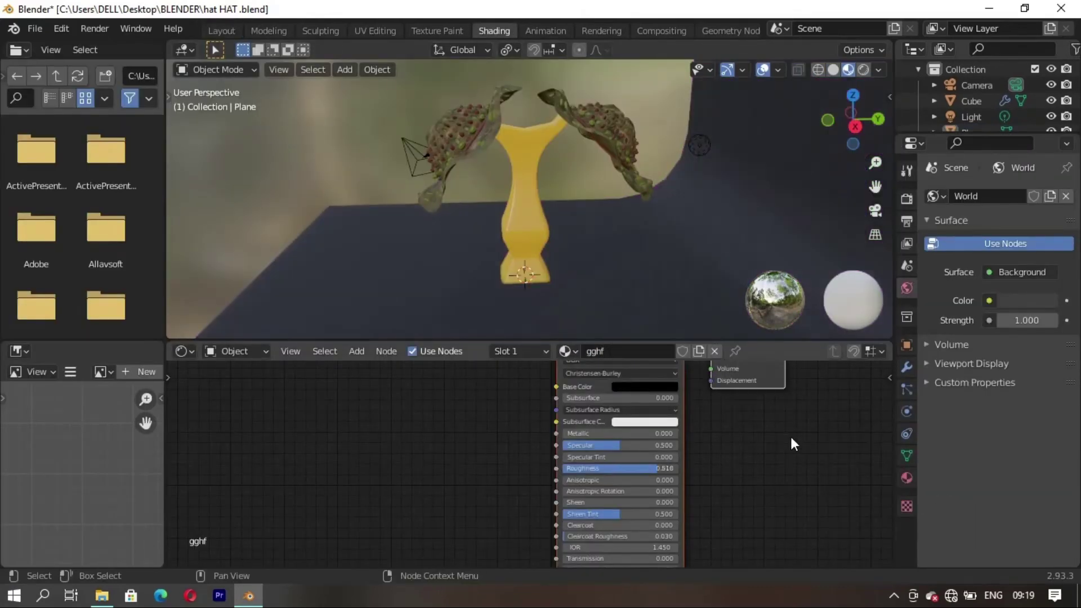
{"action": "left_click", "coordinate": [221, 31]}
{"action": "key", "text": "KP_0"}
{"action": "key", "text": "n"}
{"action": "middle_click_drag", "start_coordinate": [446, 404], "coordinate": [540, 417]}
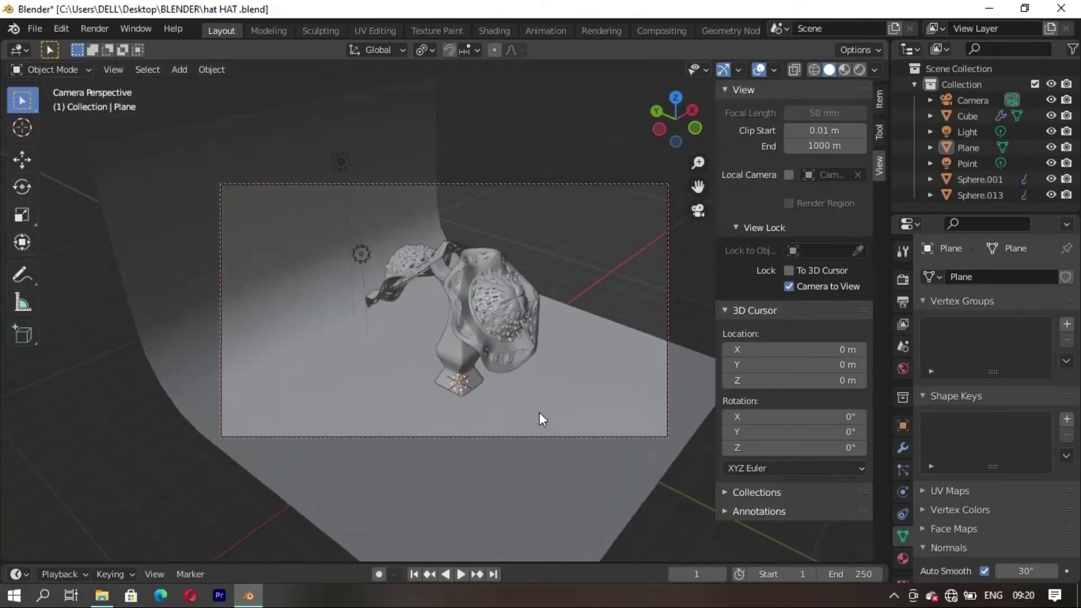
Step: Lock the camera to the view and scale the backdrop up to fill the frame
{"action": "left_click", "coordinate": [540, 417]}
{"action": "key", "text": "s"}
{"action": "left_click", "coordinate": [596, 410]}
{"action": "key", "text": "s"}
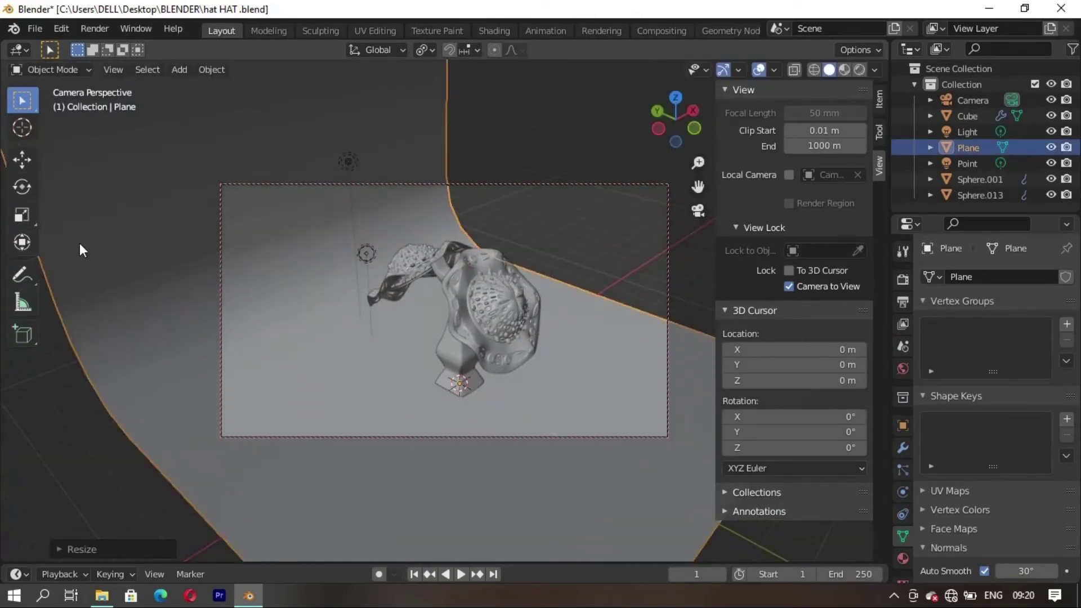
{"action": "left_click", "coordinate": [22, 186]}
{"action": "right_click", "coordinate": [295, 409]}
{"action": "key", "text": "Escape"}
{"action": "key", "text": "ctrl+z"}
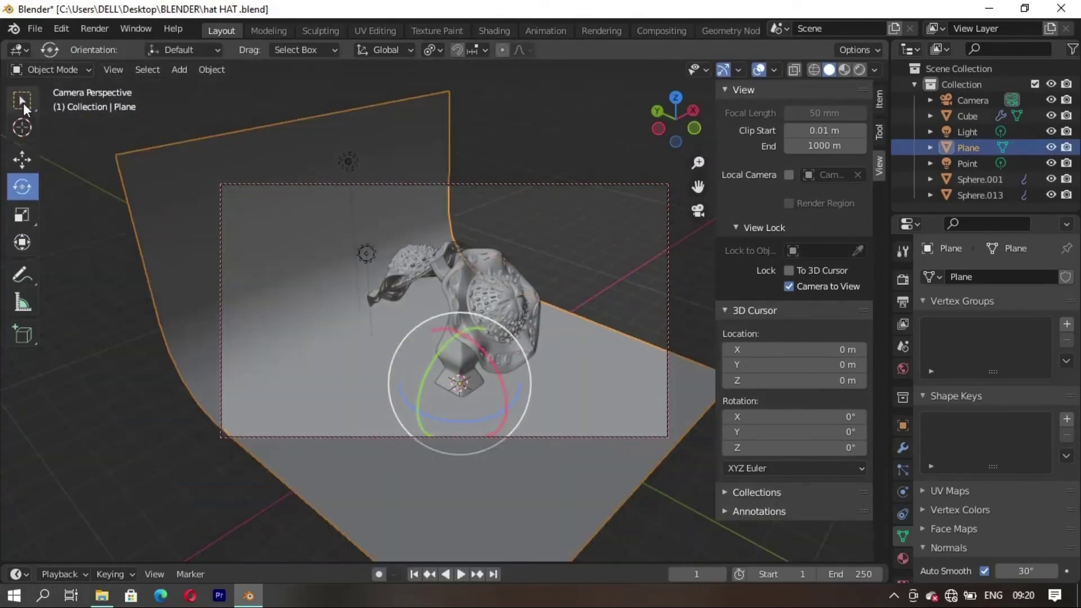
{"action": "key", "text": "s"}
{"action": "key", "text": "z"}
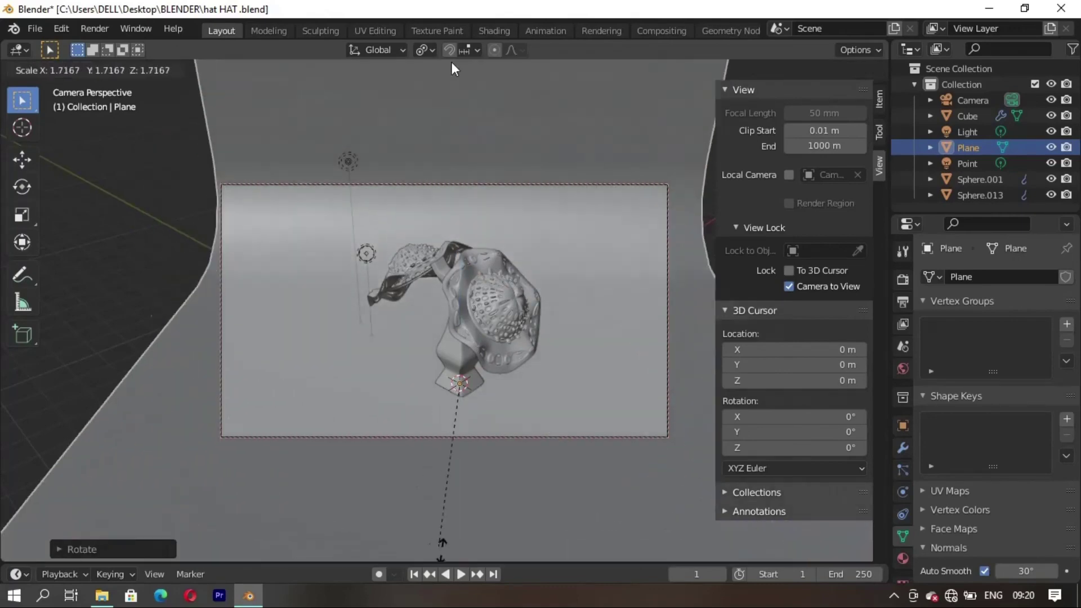
{"action": "left_click", "coordinate": [560, 302]}
Step: Move the backdrop along Y behind the model and switch to Rendered shading
{"action": "key", "text": "g"}
{"action": "key", "text": "y"}
{"action": "left_click", "coordinate": [535, 340]}
{"action": "key", "text": "KP_3"}
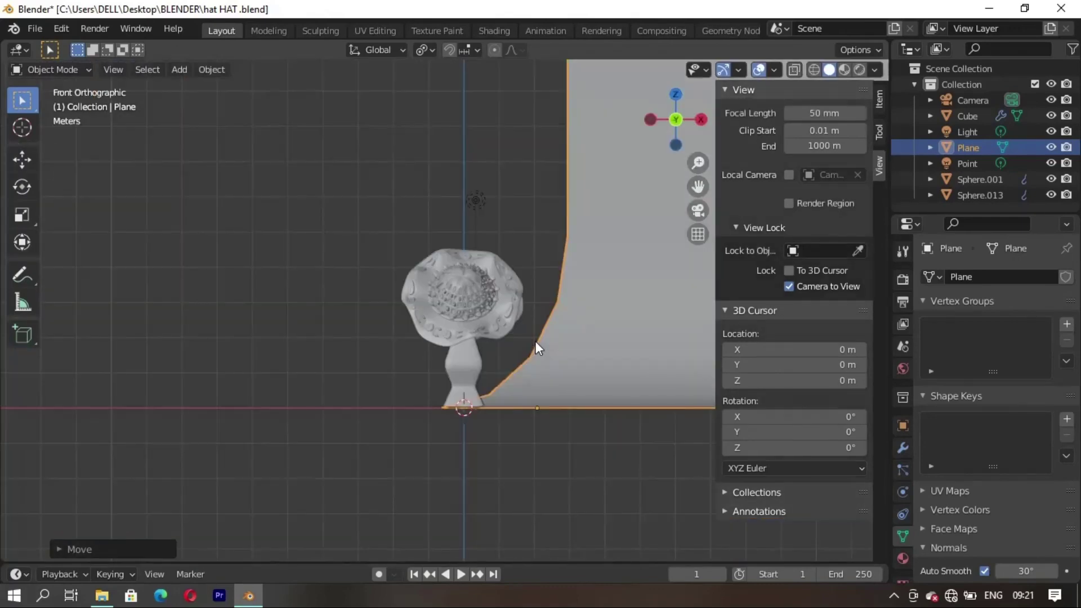
{"action": "key", "text": "KP_0"}
{"action": "key", "text": "n"}
{"action": "left_click", "coordinate": [860, 67]}
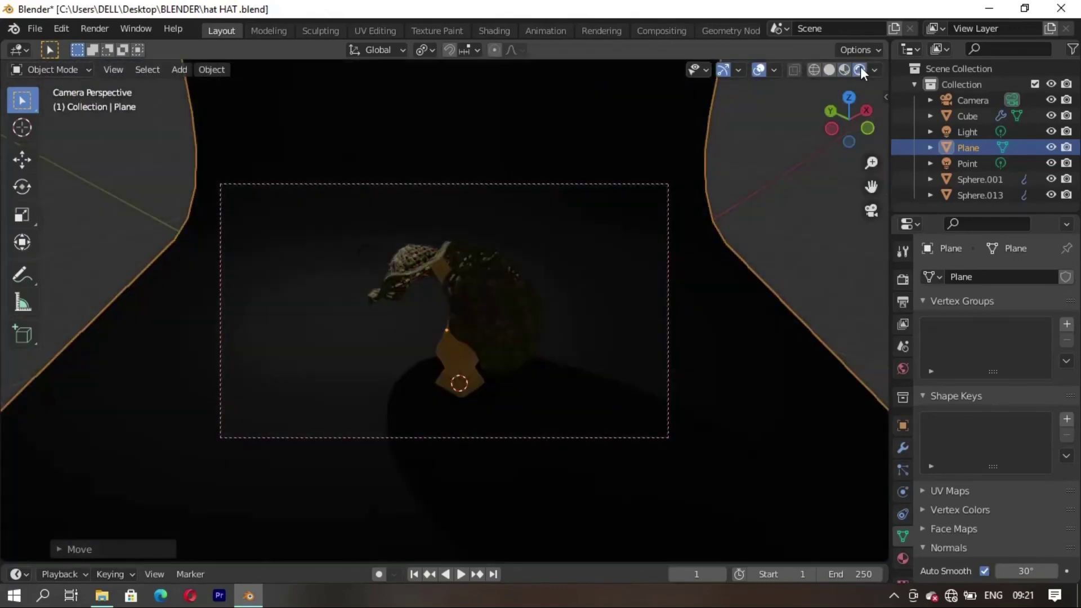
Step: Raise the point light and set its power to 1000 W
{"action": "left_click", "coordinate": [366, 254]}
{"action": "key", "text": "g"}
{"action": "key", "text": "z"}
{"action": "type", "text": "1000"}
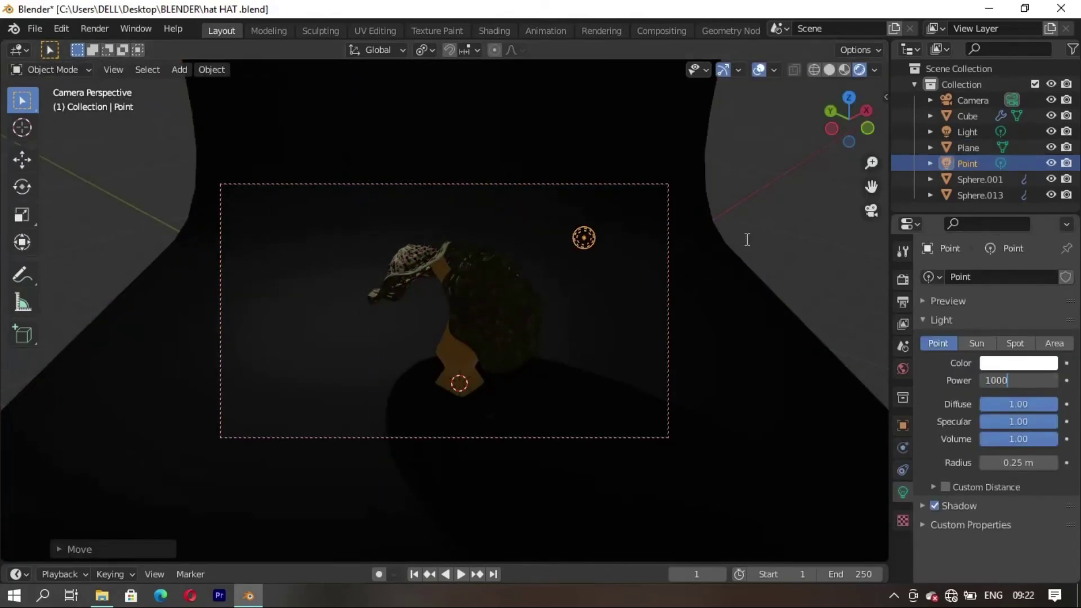
{"action": "key", "text": "Return"}
Step: Add an area light above the hat with 1000 W power
{"action": "key", "text": "shift+a"}
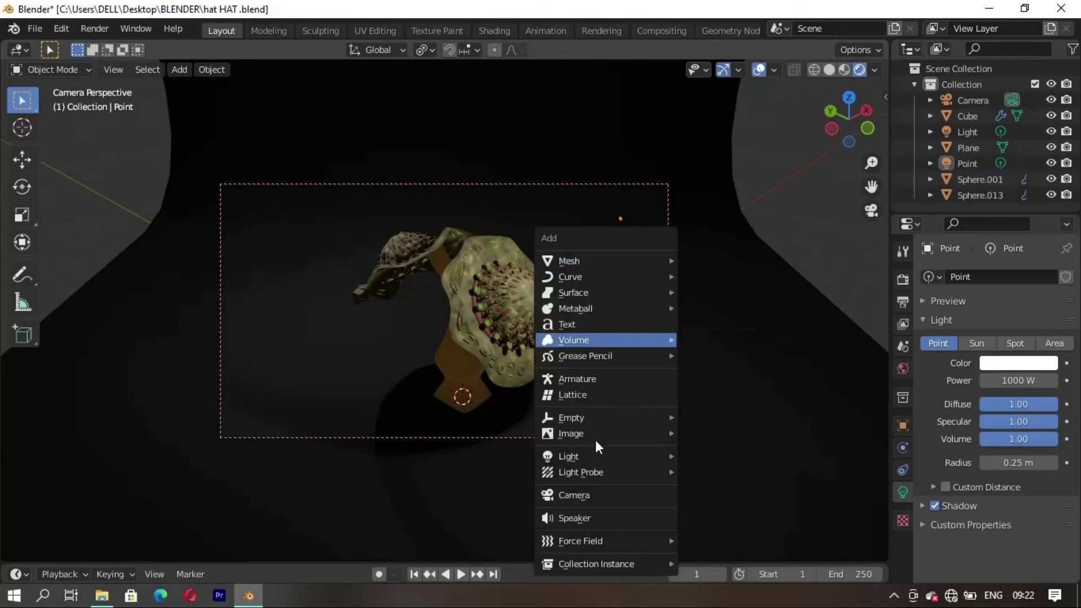
{"action": "left_click", "coordinate": [716, 507]}
{"action": "key", "text": "g"}
{"action": "key", "text": "z"}
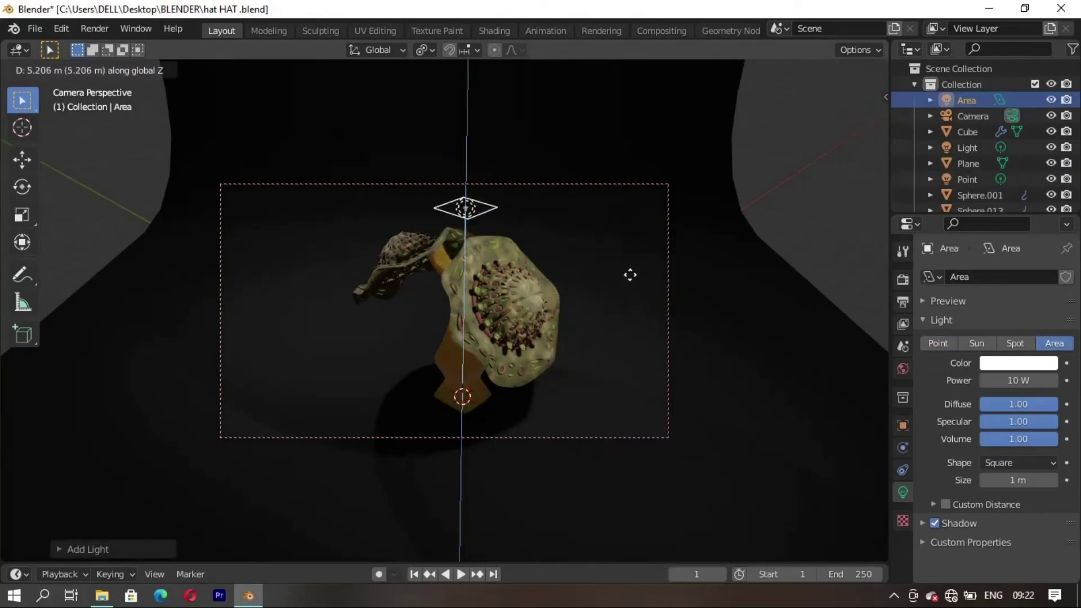
{"action": "type", "text": "1000"}
{"action": "key", "text": "Return"}
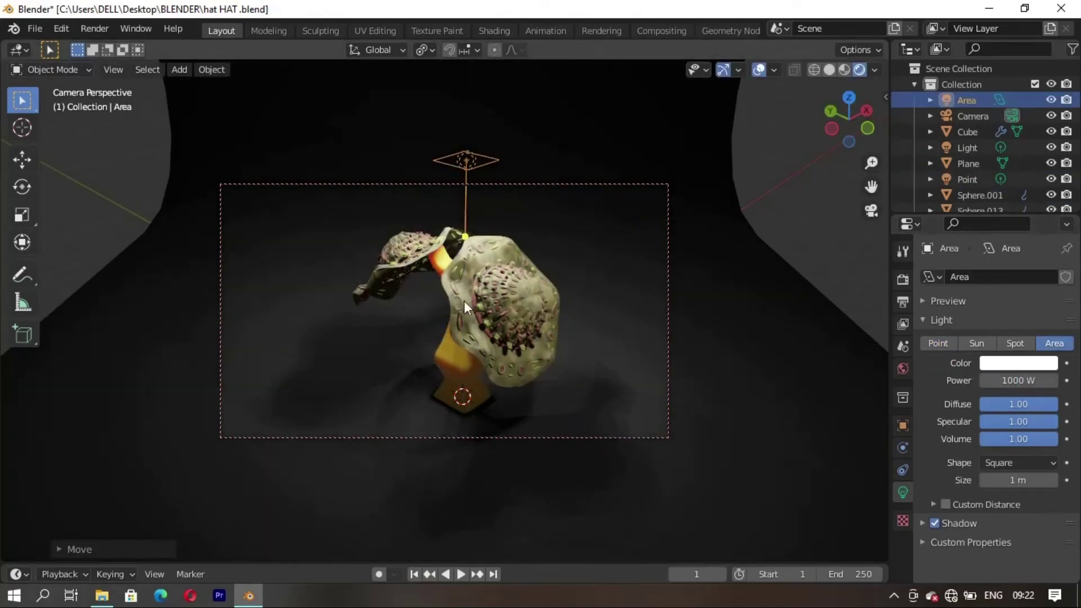
Step: Duplicate the area light to the upper left and rotate it toward the hat
{"action": "key", "text": "shift+d"}
{"action": "key", "text": "z"}
{"action": "key", "text": "x"}
{"action": "left_click", "coordinate": [363, 482]}
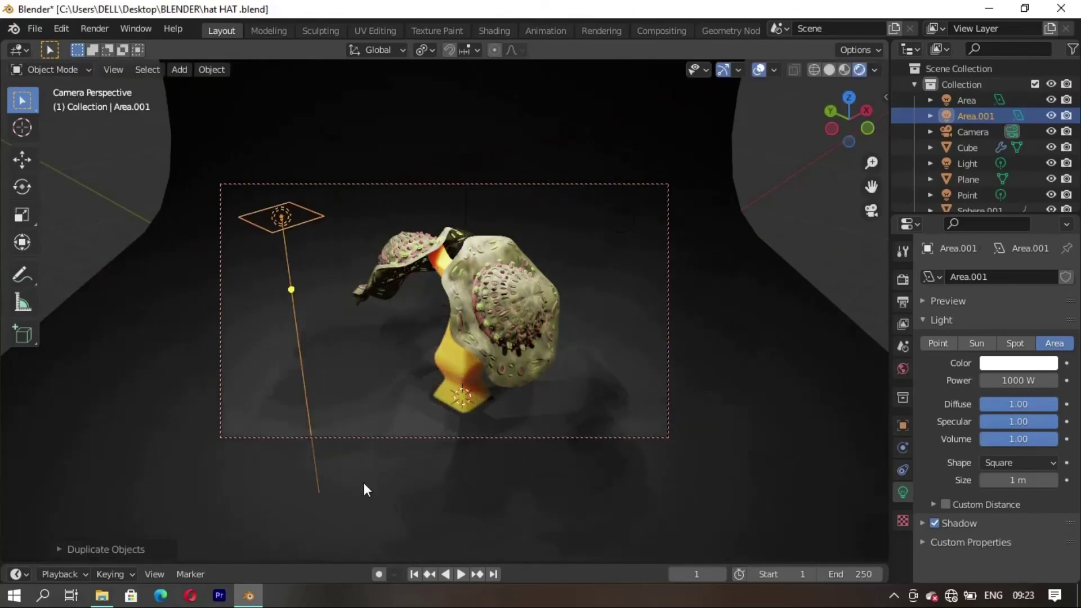
{"action": "key", "text": "r"}
{"action": "left_click", "coordinate": [532, 296]}
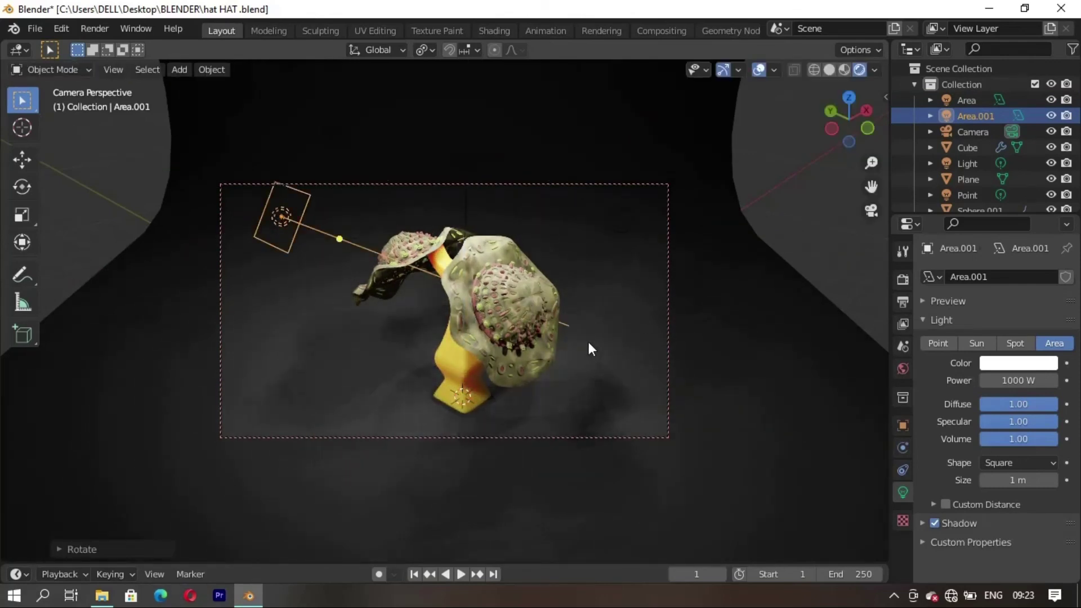